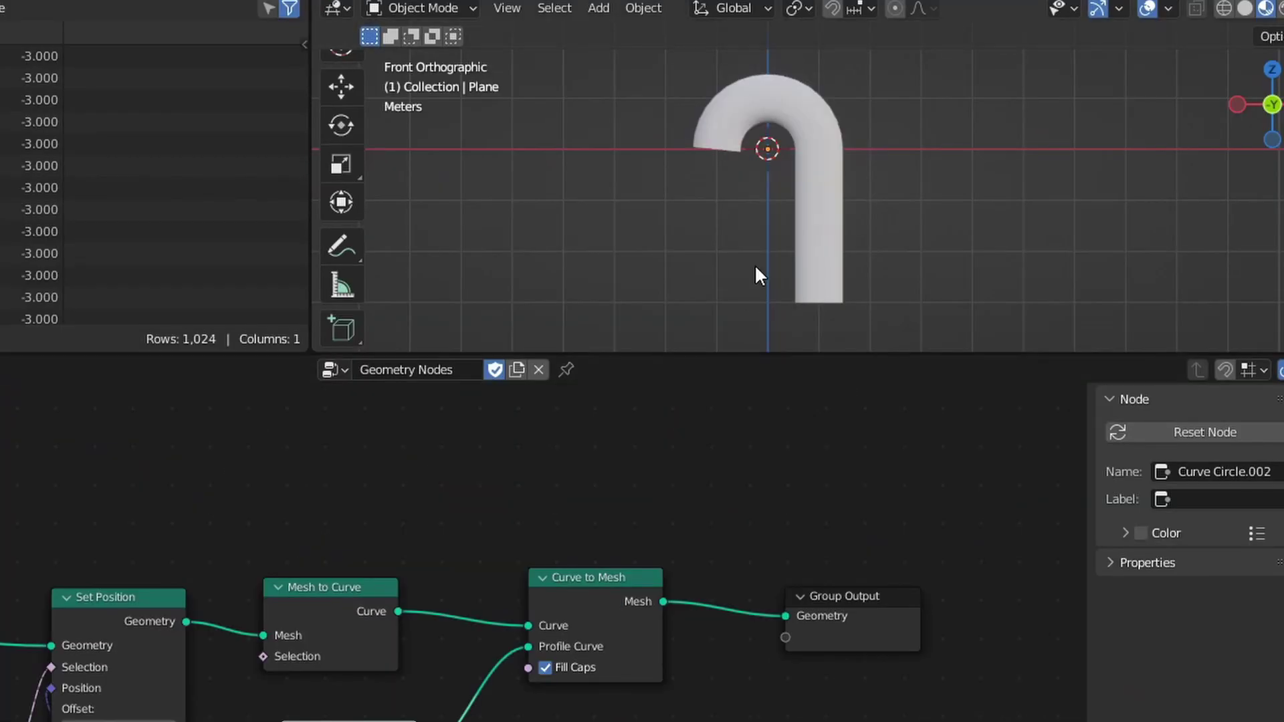
- Delete all the default objects from the scene
{"action": "middle_click_drag", "start_coordinate": [757, 275], "coordinate": [384, 266]}
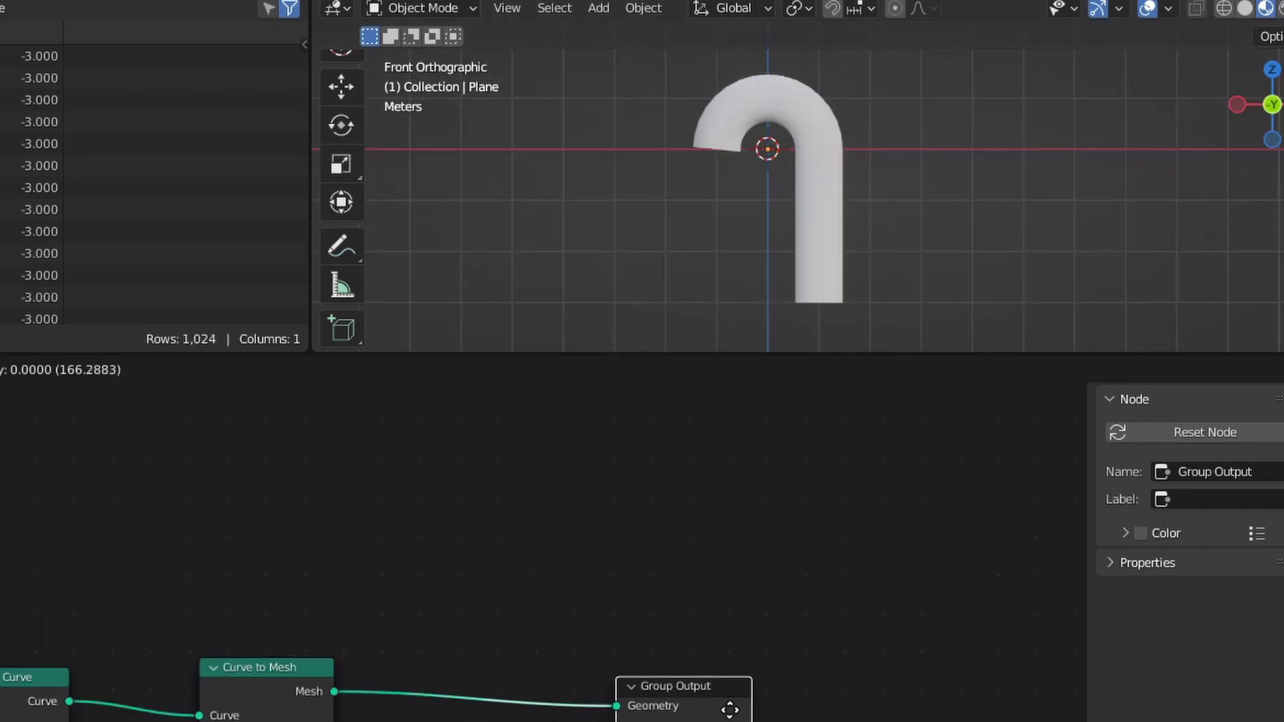
{"action": "key", "text": "shift+a"}
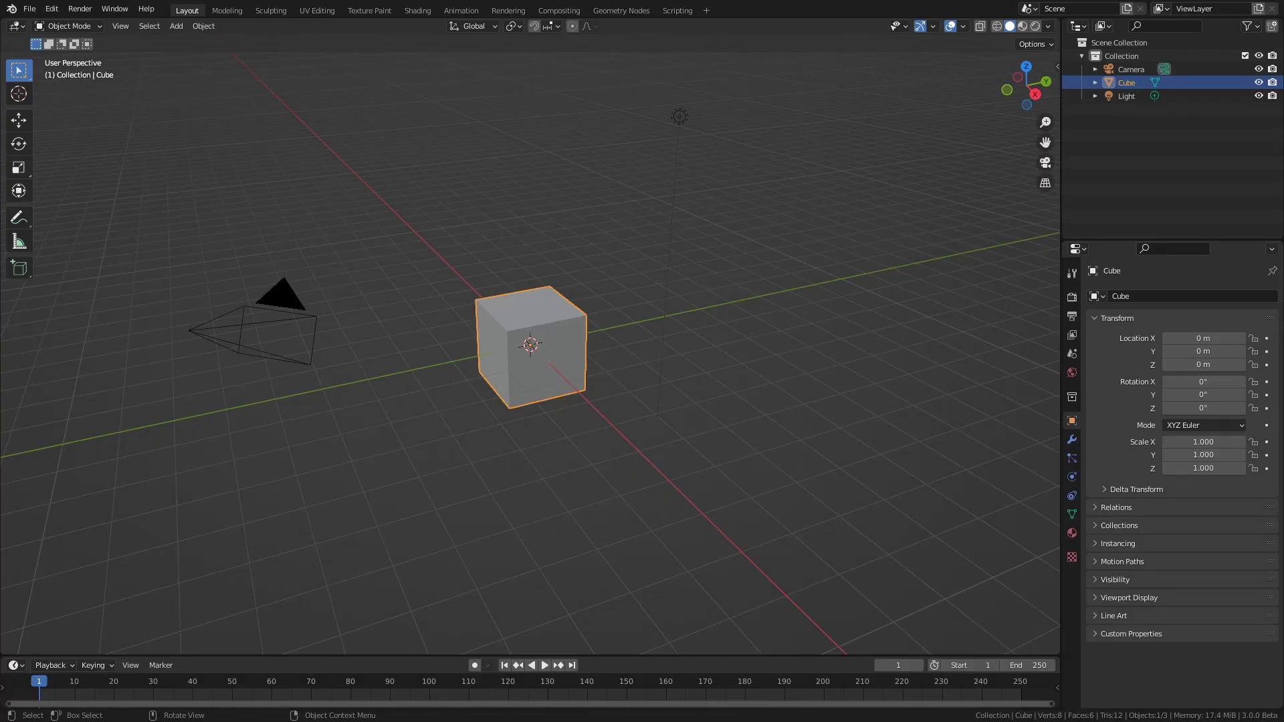
{"action": "key", "text": "a"}
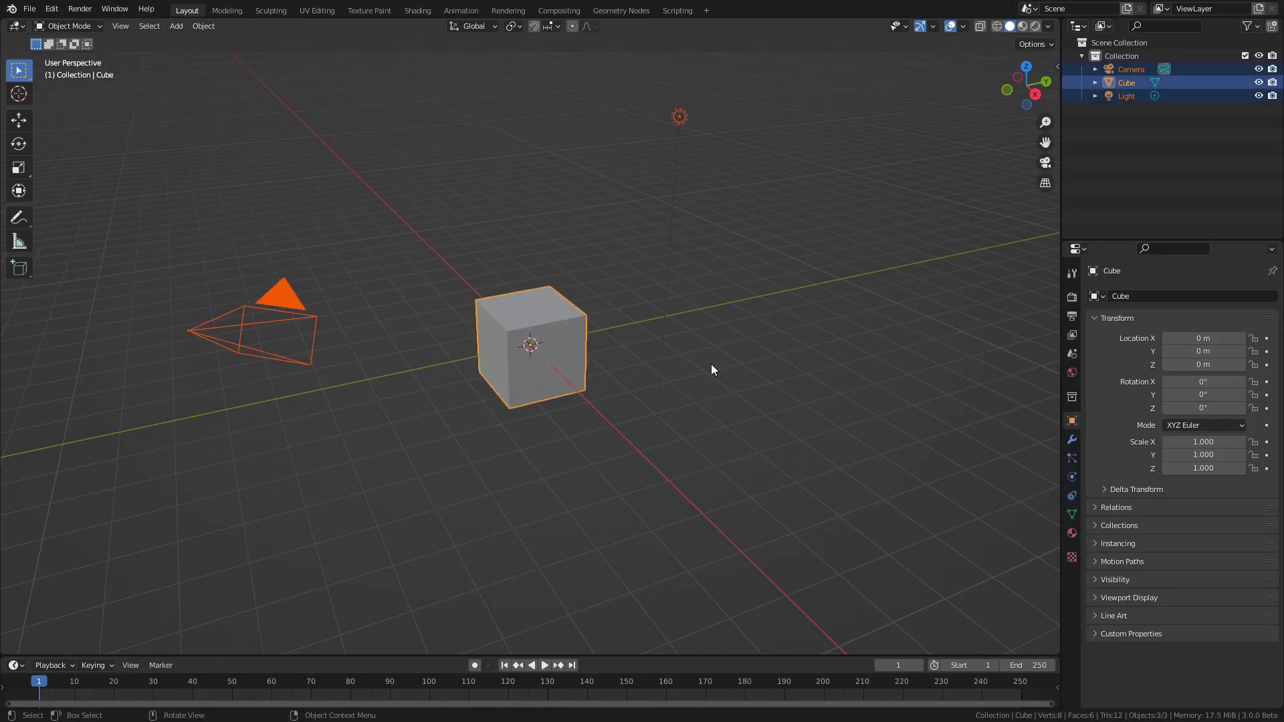
{"action": "key", "text": "x"}
{"action": "left_click", "coordinate": [711, 364]}
- Add a plane mesh at the origin
{"action": "key", "text": "shift+a"}
{"action": "mouse_move", "coordinate": [565, 308]}
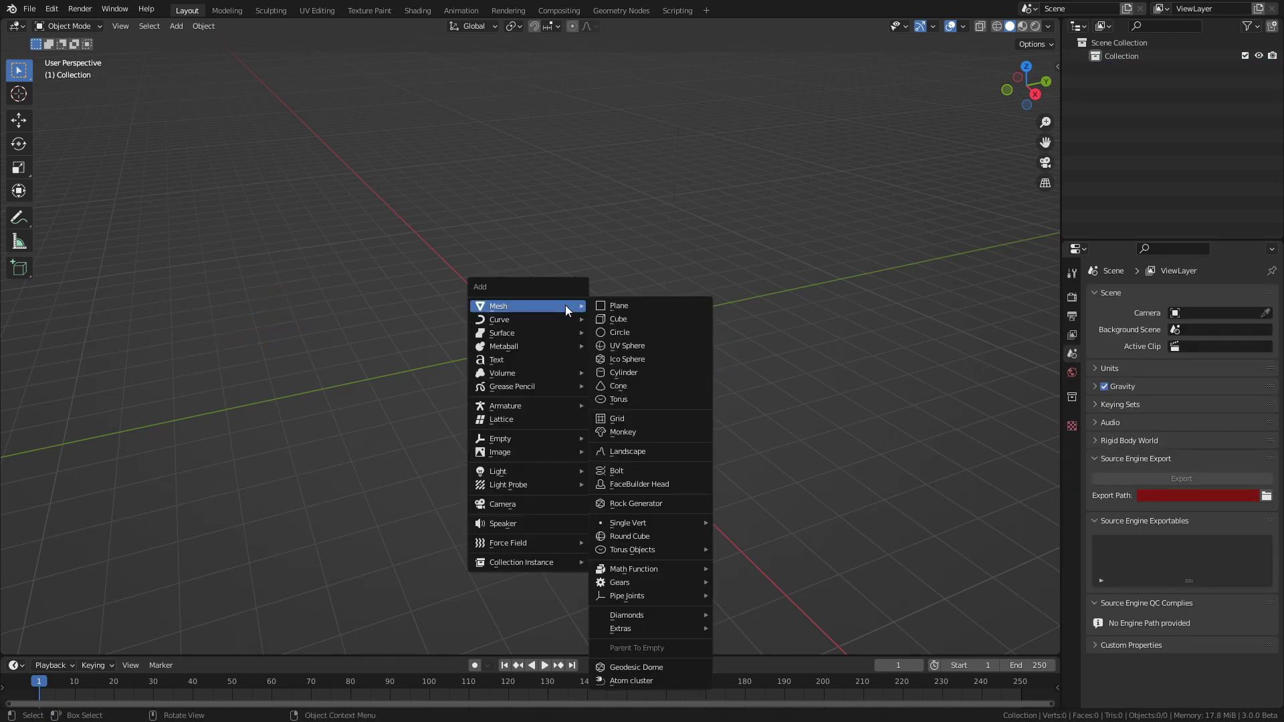
{"action": "left_click", "coordinate": [631, 306]}
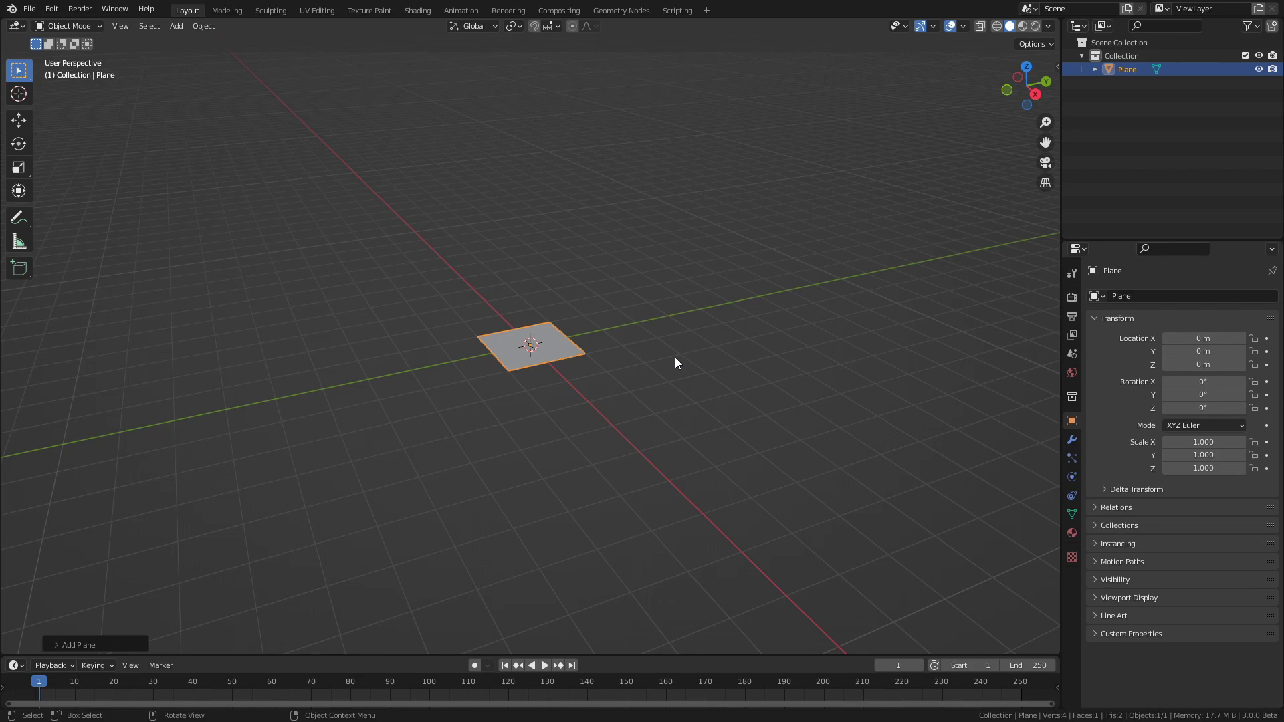
- Create a new geometry node tree for the plane in the Geometry Nodes workspace
{"action": "left_click", "coordinate": [620, 11]}
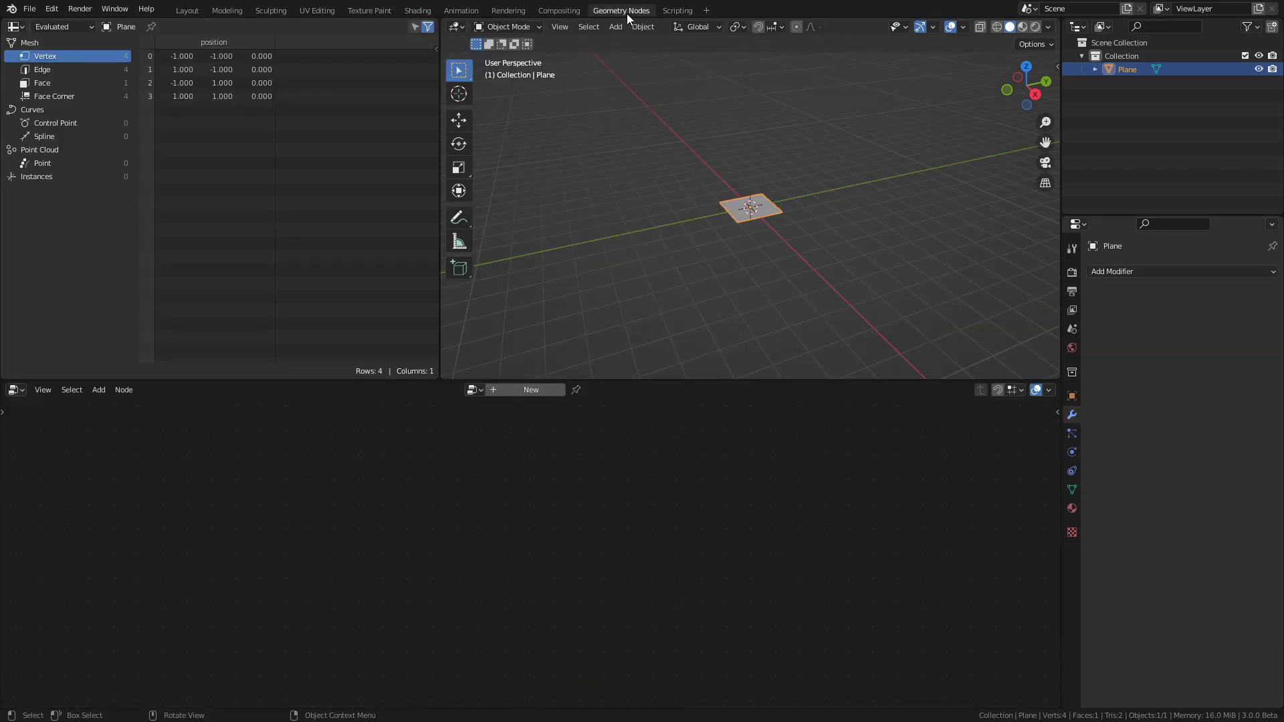
{"action": "left_click_drag", "start_coordinate": [599, 379], "coordinate": [529, 238]}
{"action": "left_click", "coordinate": [523, 251]}
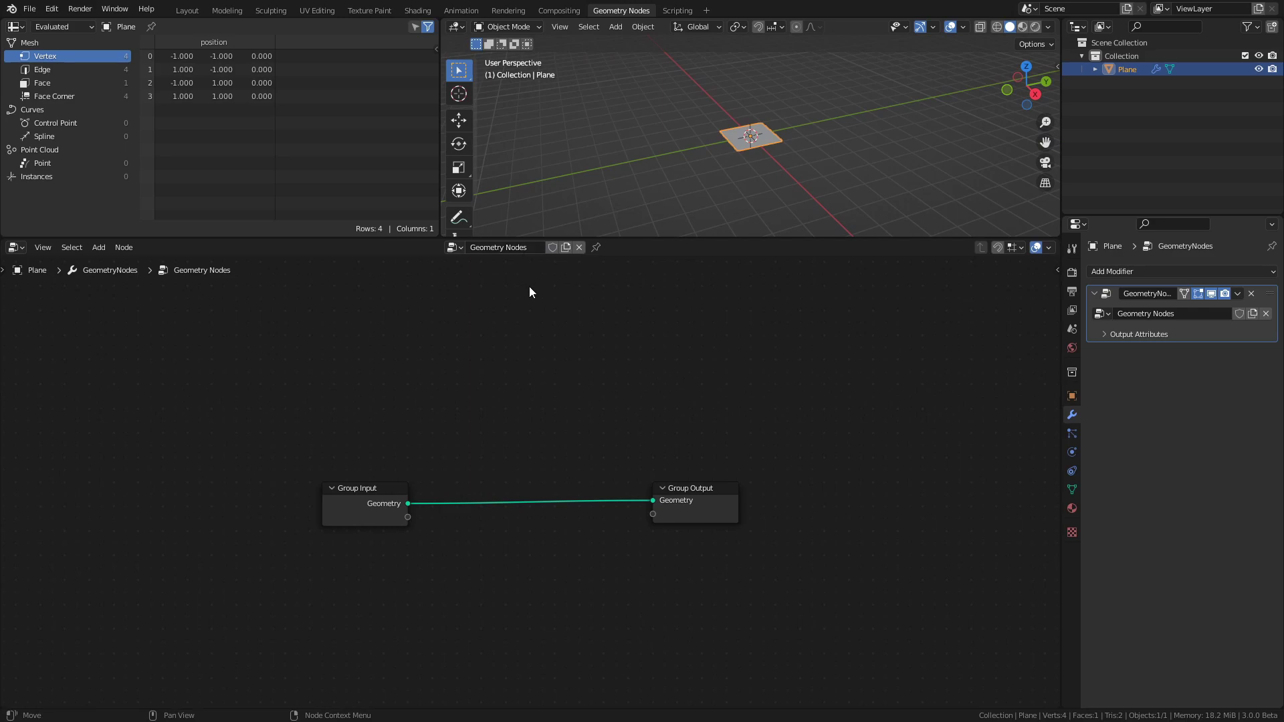
- Replace the Group Input node with a Cone primitive node placed before the output
{"action": "left_click_drag", "start_coordinate": [235, 429], "coordinate": [428, 565]}
{"action": "key", "text": "x"}
{"action": "middle_click_drag", "start_coordinate": [392, 432], "coordinate": [418, 421]}
{"action": "key", "text": "shift+a"}
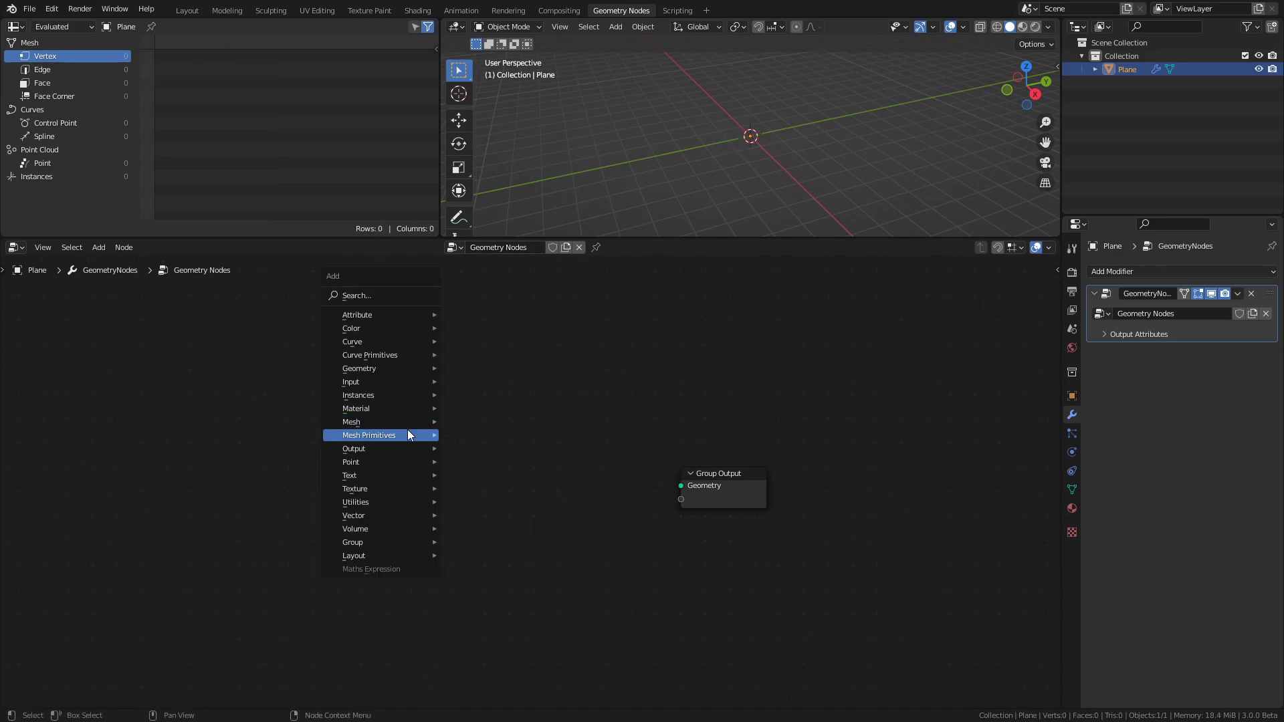
{"action": "mouse_move", "coordinate": [419, 430]}
{"action": "left_click", "coordinate": [471, 435]}
{"action": "left_click", "coordinate": [352, 468]}
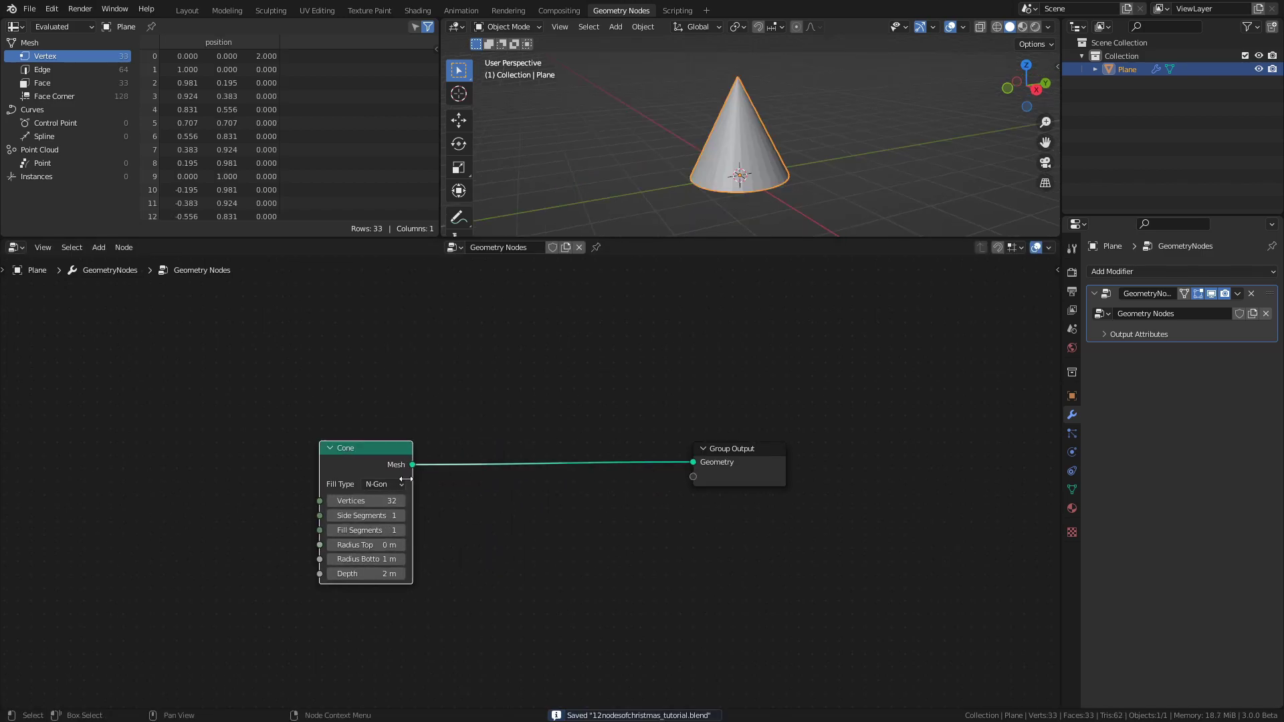
- Set the Cone node to Triangles fill, 8 vertices, 2 side segments and 1 m depth
{"action": "left_click", "coordinate": [396, 484]}
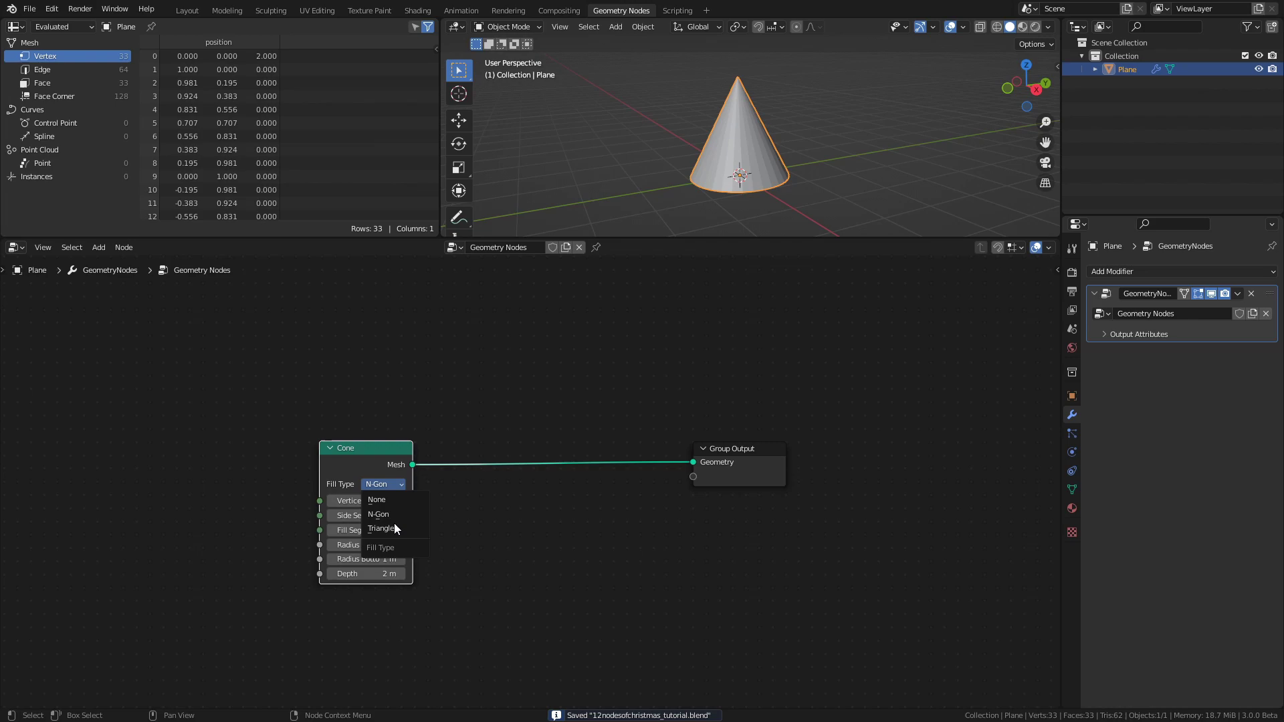
{"action": "left_click", "coordinate": [381, 528]}
{"action": "left_click", "coordinate": [383, 498]}
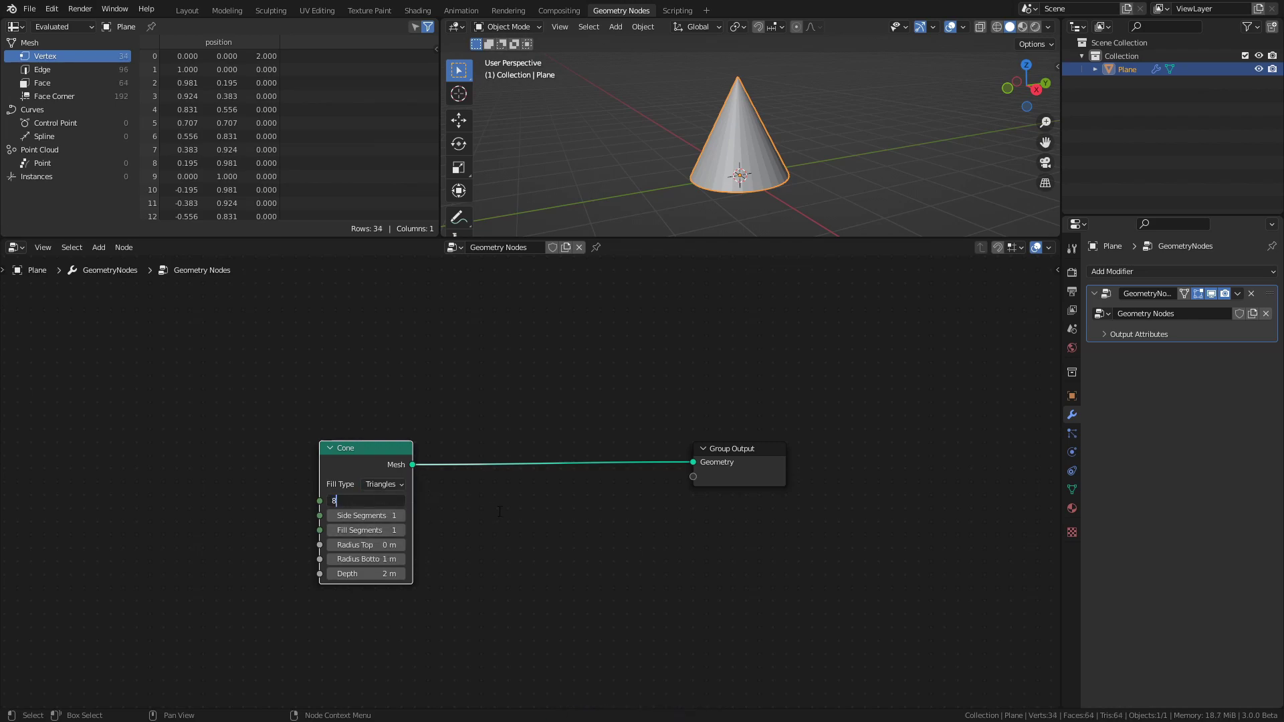
{"action": "type", "text": "8"}
{"action": "key", "text": "Return"}
{"action": "left_click", "coordinate": [401, 516]}
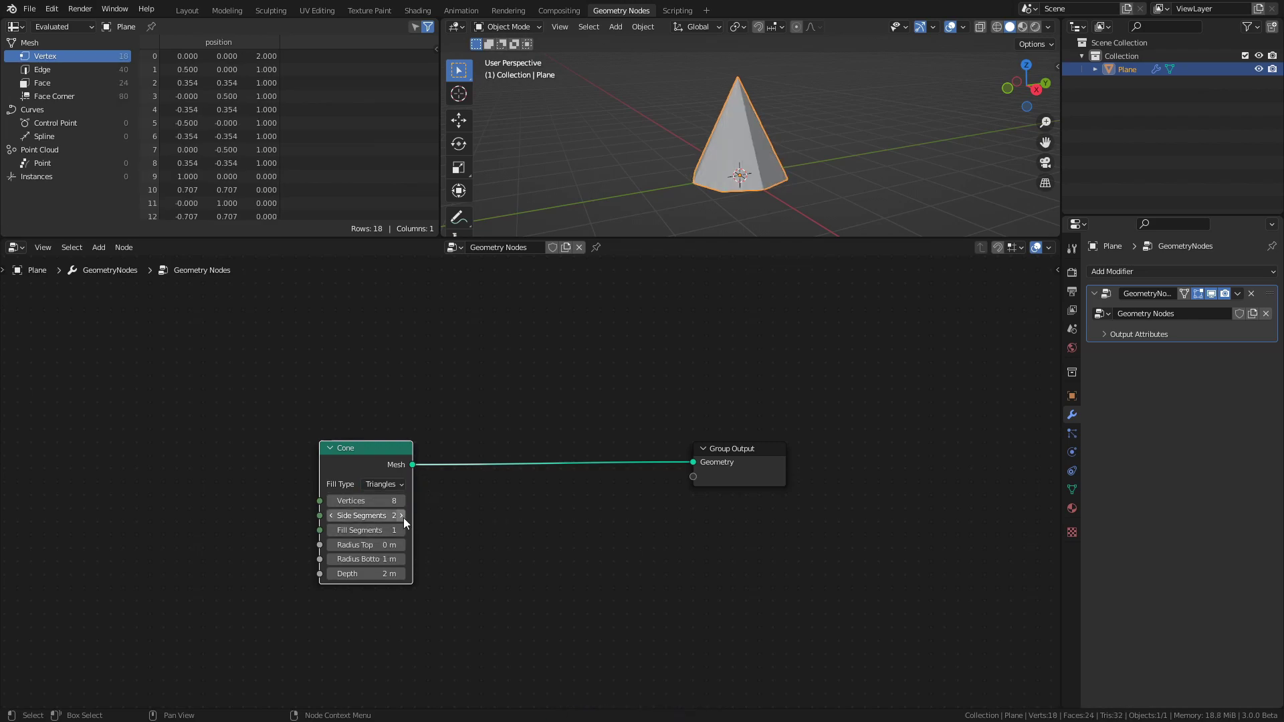
{"action": "left_click", "coordinate": [372, 574]}
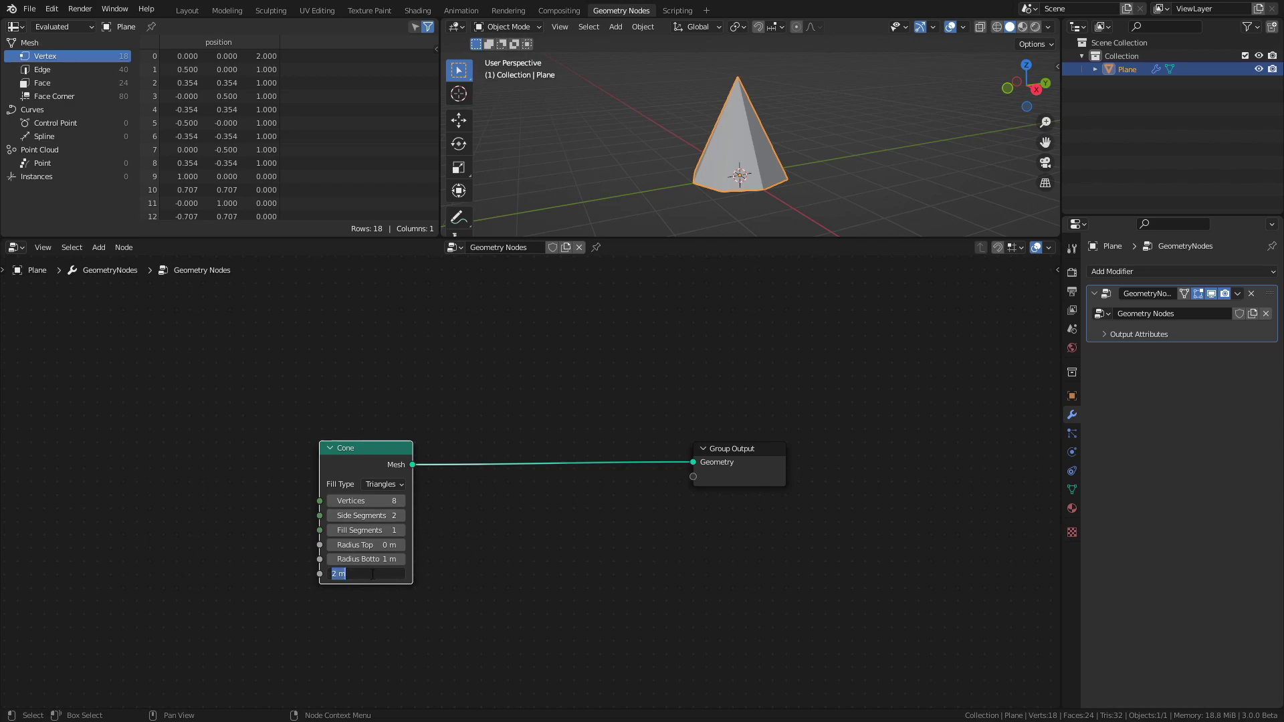
{"action": "type", "text": "1"}
{"action": "key", "text": "Return"}
- Inspect the cone, briefly try an N-Gon base, then return the fill to Triangles
{"action": "middle_click_drag", "start_coordinate": [681, 160], "coordinate": [725, 132]}
{"action": "scroll", "coordinate": [816, 135], "scroll_direction": "up", "scroll_amount": 3}
{"action": "middle_click_drag", "start_coordinate": [817, 135], "coordinate": [786, 155]}
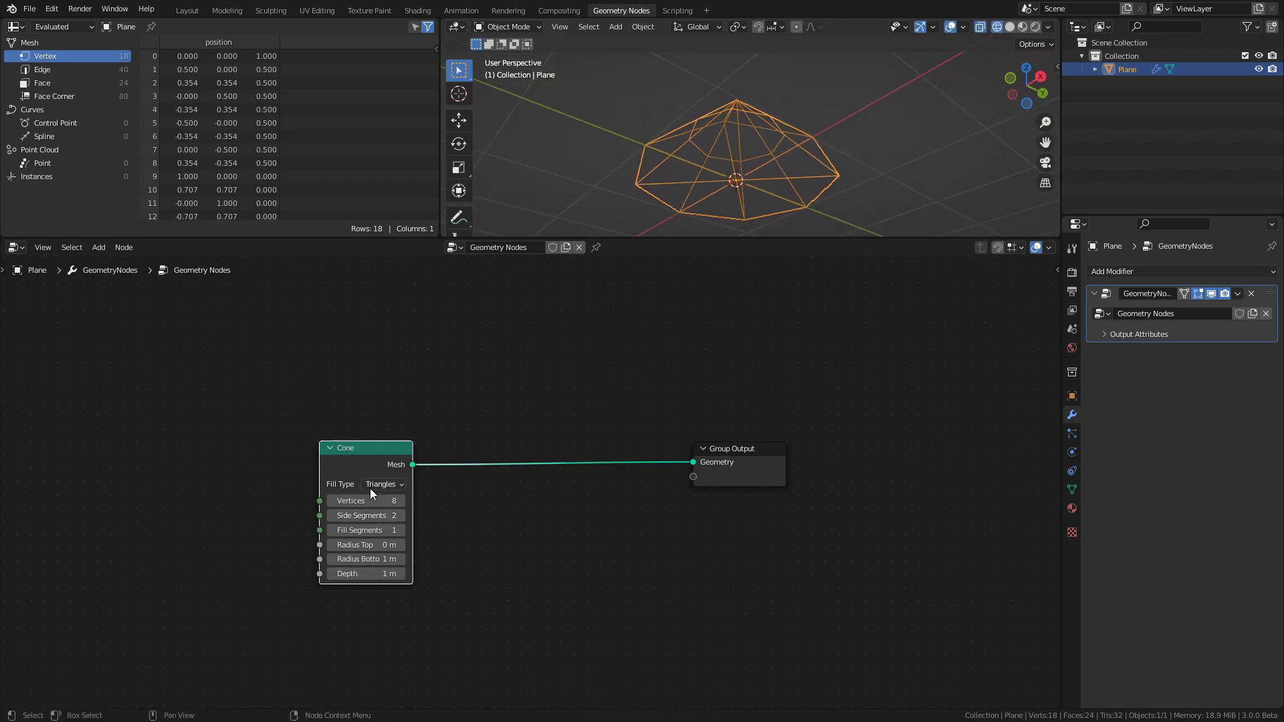
{"action": "left_click", "coordinate": [391, 483]}
{"action": "left_click", "coordinate": [391, 513]}
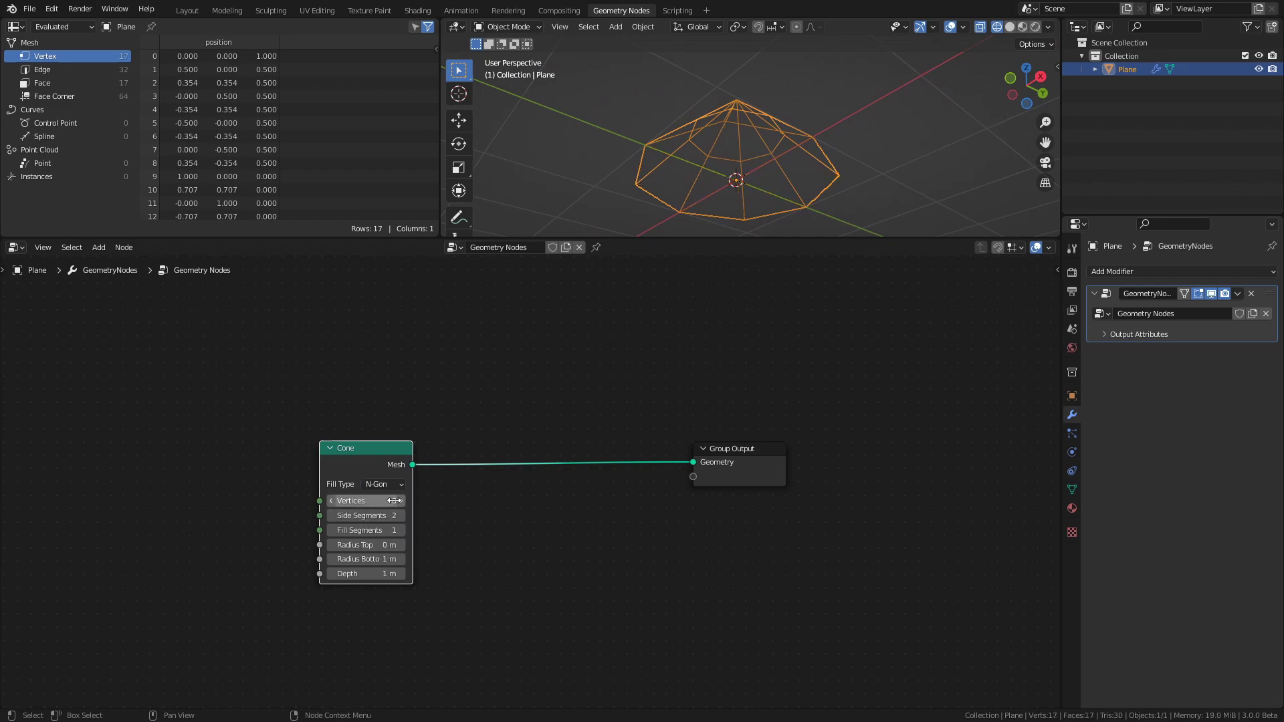
{"action": "left_click", "coordinate": [399, 486]}
{"action": "left_click", "coordinate": [392, 529]}
{"action": "middle_click_drag", "start_coordinate": [736, 214], "coordinate": [789, 174]}
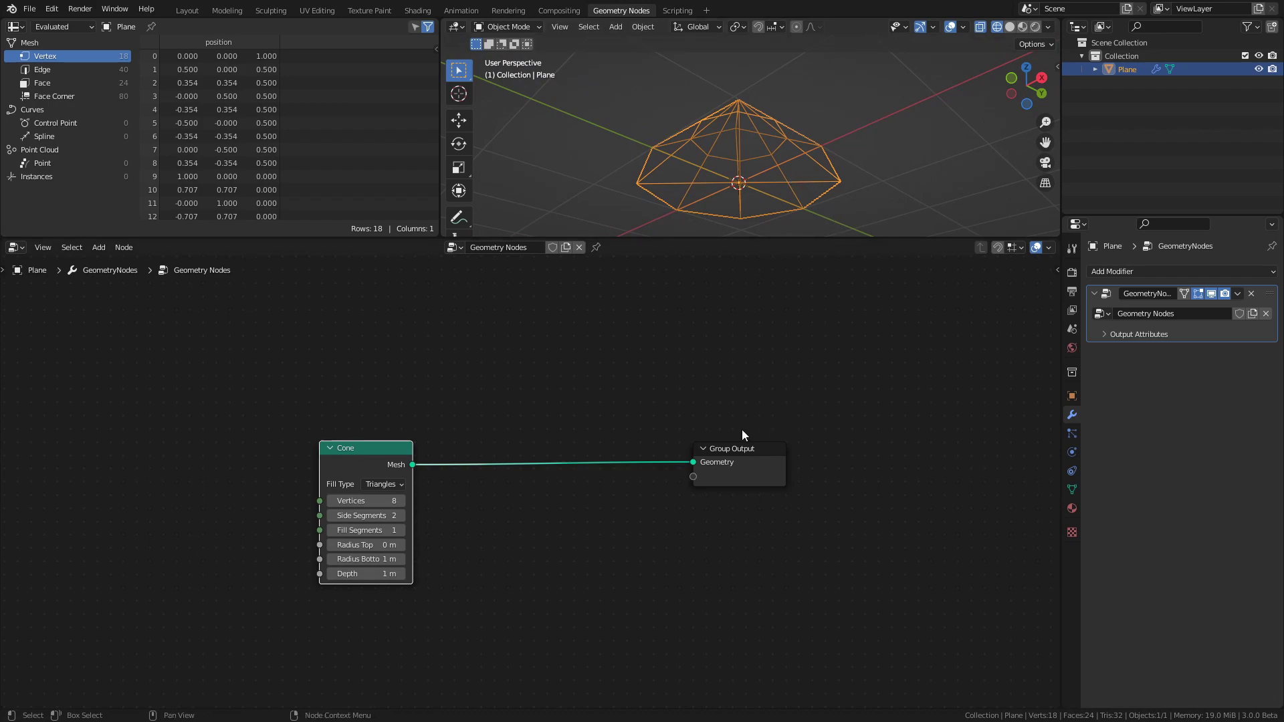
- Insert a Set Position node on the link between the Cone and Group Output
{"action": "left_click", "coordinate": [735, 448]}
{"action": "key", "text": "shift+a"}
{"action": "left_click", "coordinate": [601, 303]}
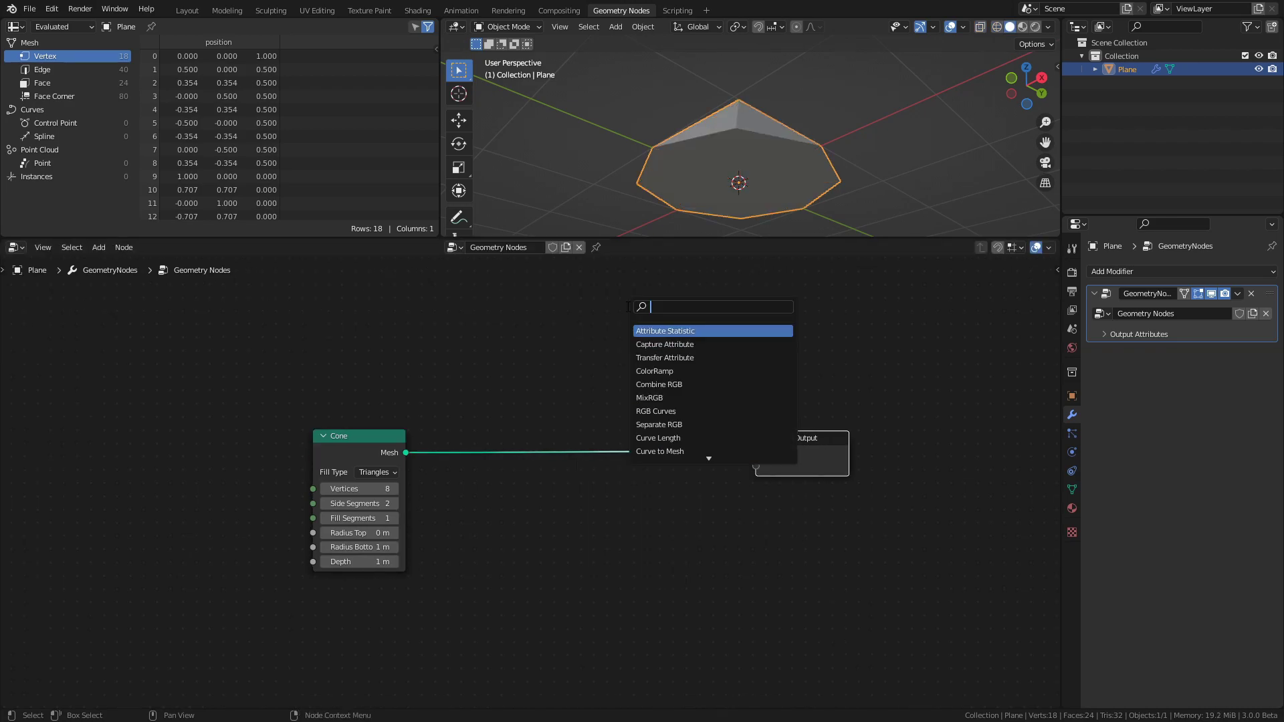
{"action": "type", "text": "set po"}
{"action": "key", "text": "Return"}
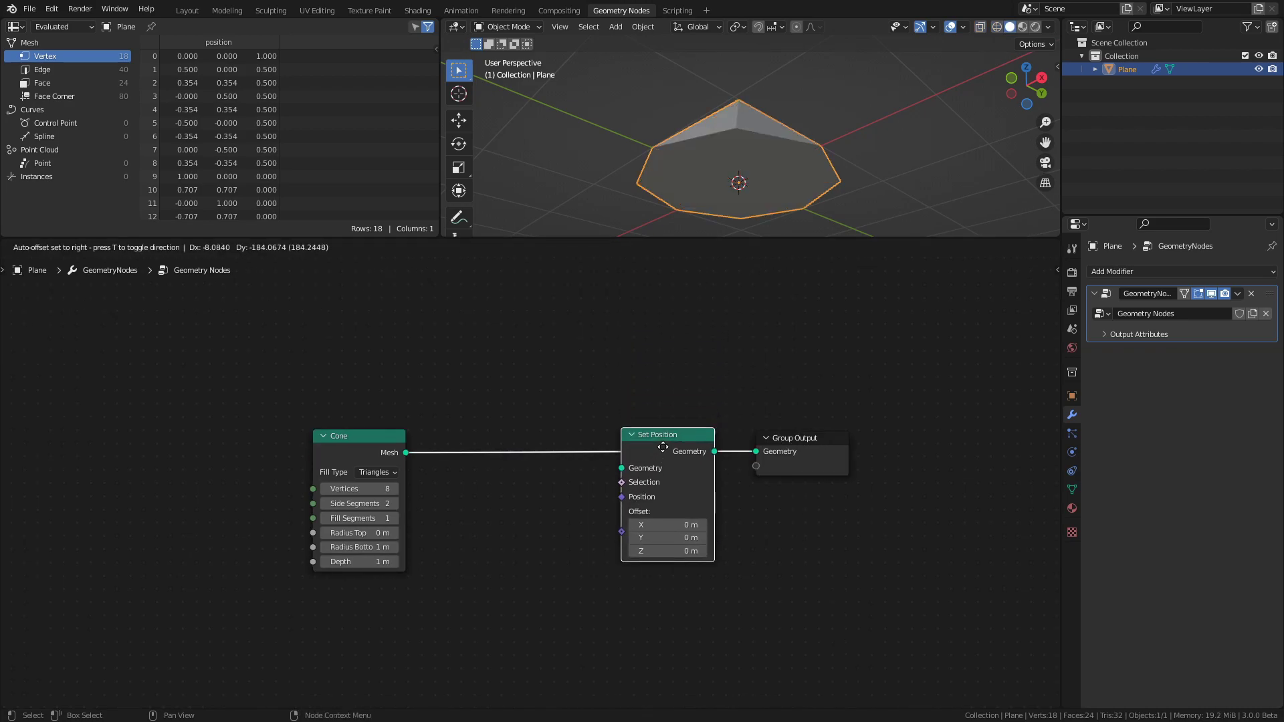
{"action": "left_click", "coordinate": [641, 437]}
- Add an Index input node and a Compare Floats node below the cone
{"action": "key", "text": "shift+a"}
{"action": "mouse_move", "coordinate": [556, 443]}
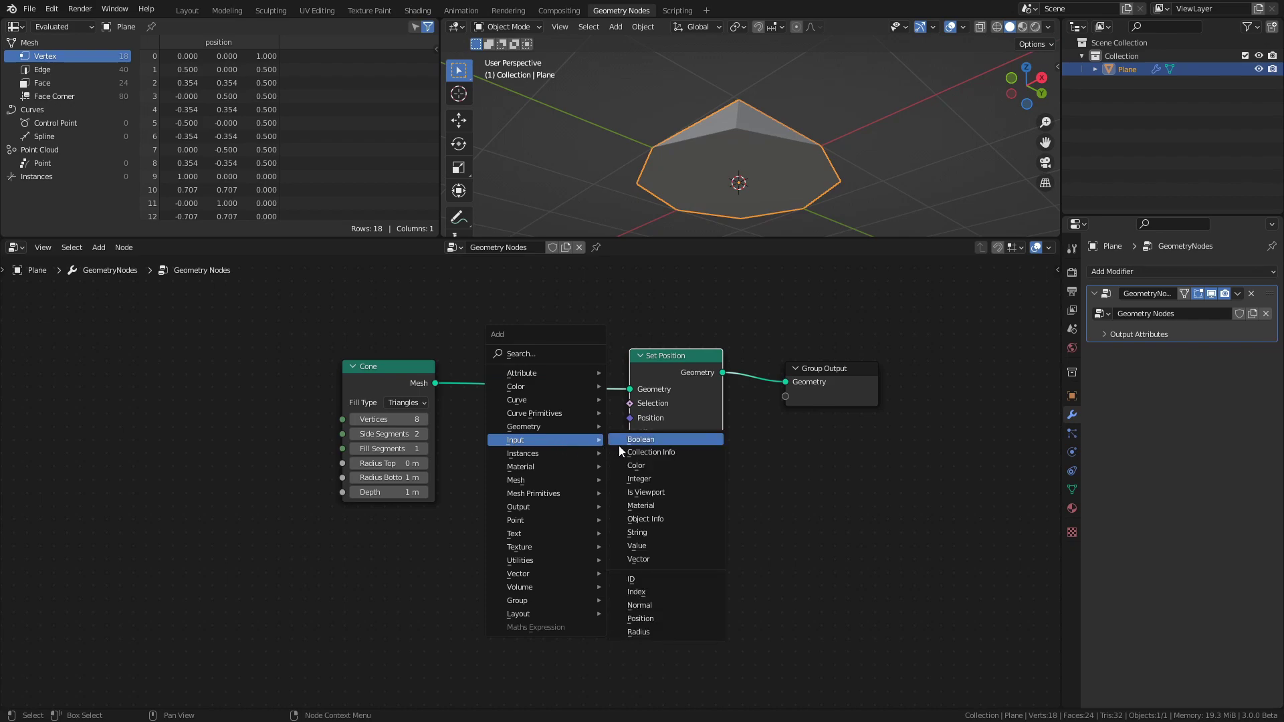
{"action": "left_click", "coordinate": [648, 592]}
{"action": "left_click", "coordinate": [351, 543]}
{"action": "key", "text": "shift+a"}
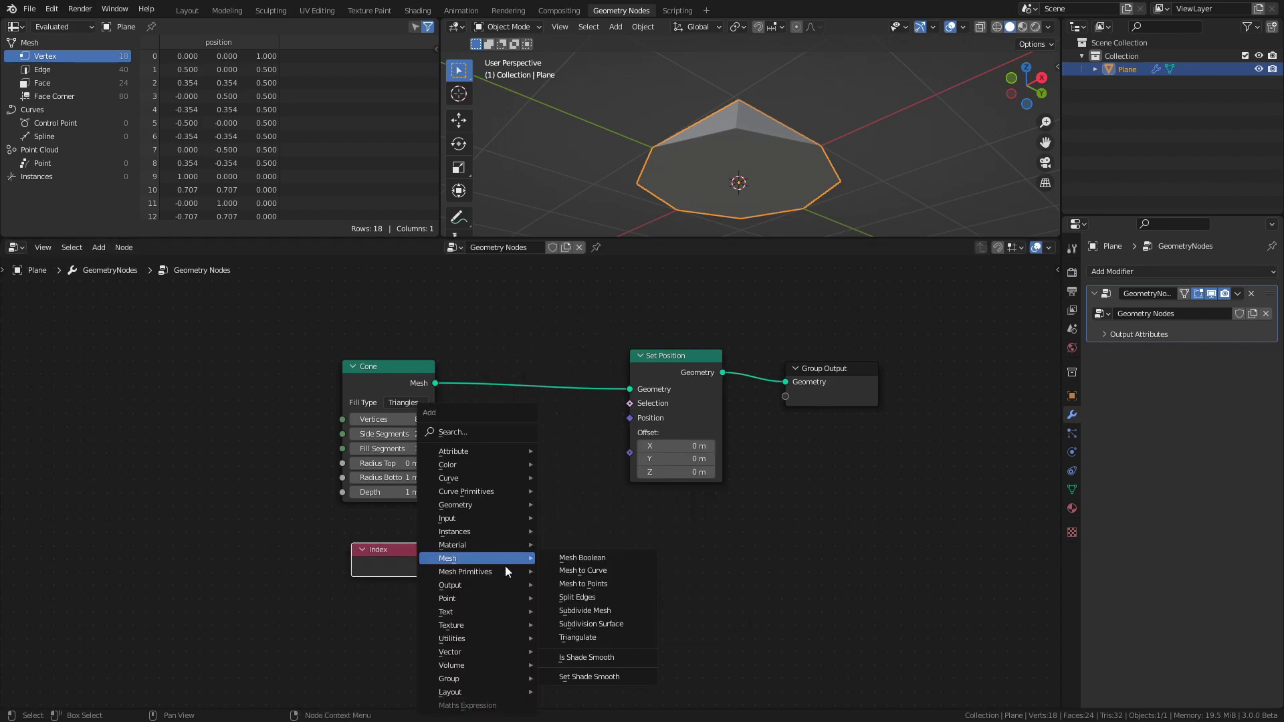
{"action": "mouse_move", "coordinate": [482, 637]}
{"action": "left_click", "coordinate": [623, 543]}
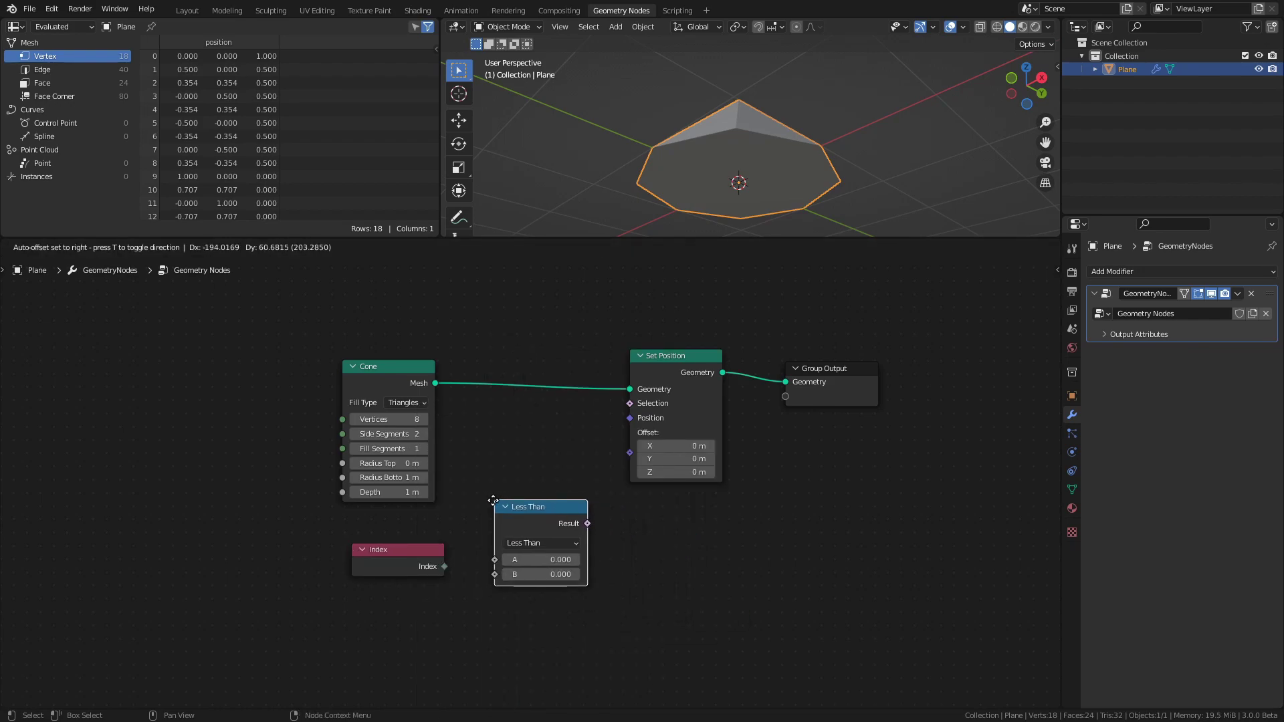
{"action": "left_click", "coordinate": [481, 502]}
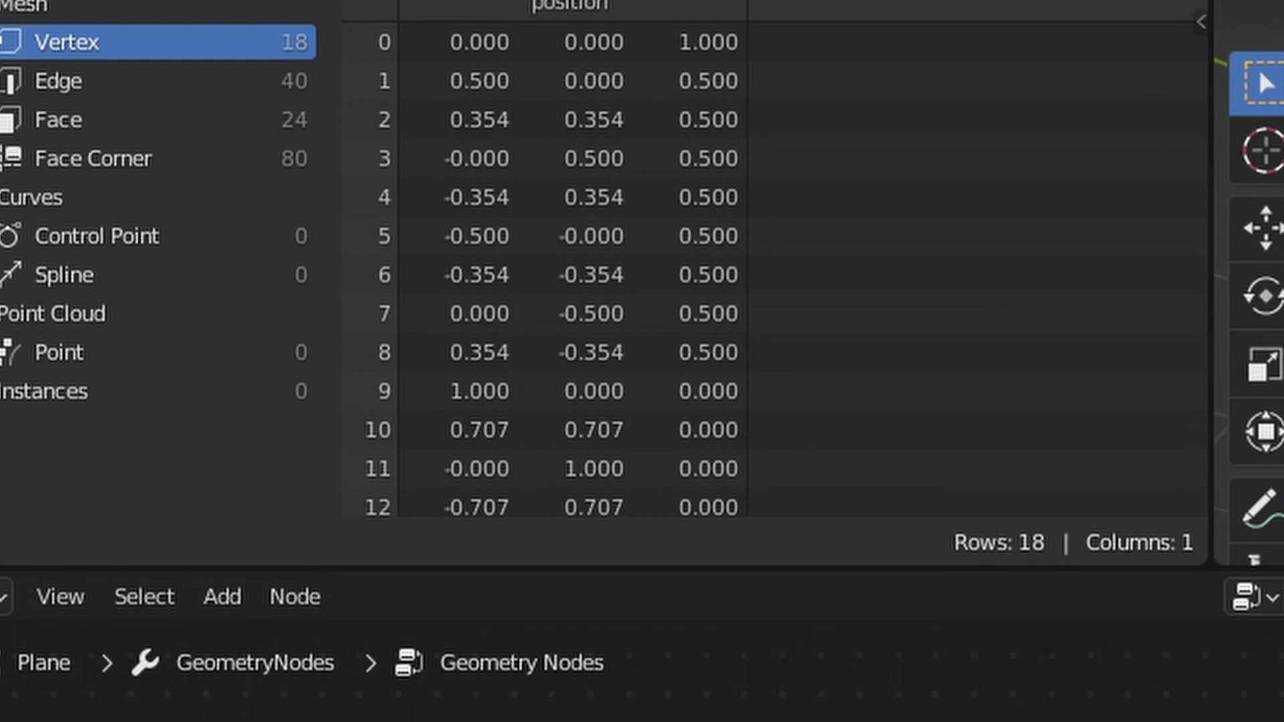
{"action": "scroll", "coordinate": [669, 334], "scroll_direction": "down", "scroll_amount": 5}
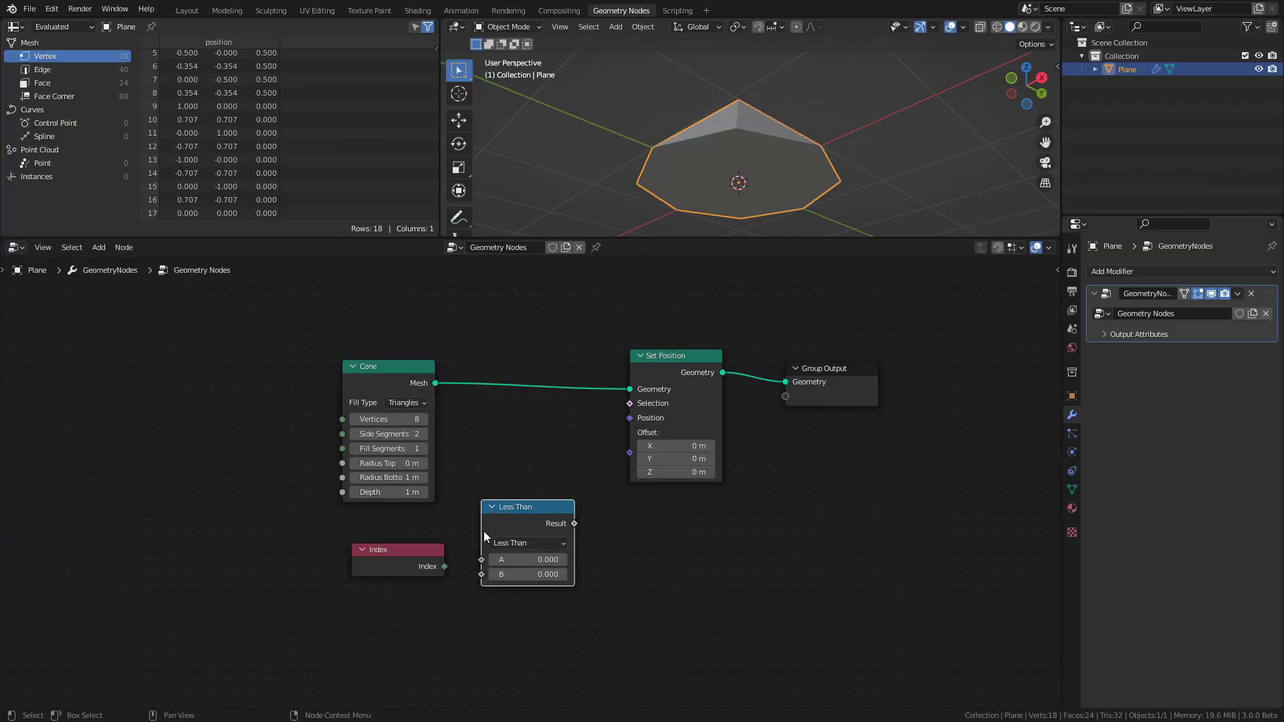
- Select only vertex 17 by feeding Index into an Equal compare (B = 17) into Set Position's Selection
{"action": "left_click", "coordinate": [438, 567]}
{"action": "left_click_drag", "start_coordinate": [444, 566], "coordinate": [482, 560]}
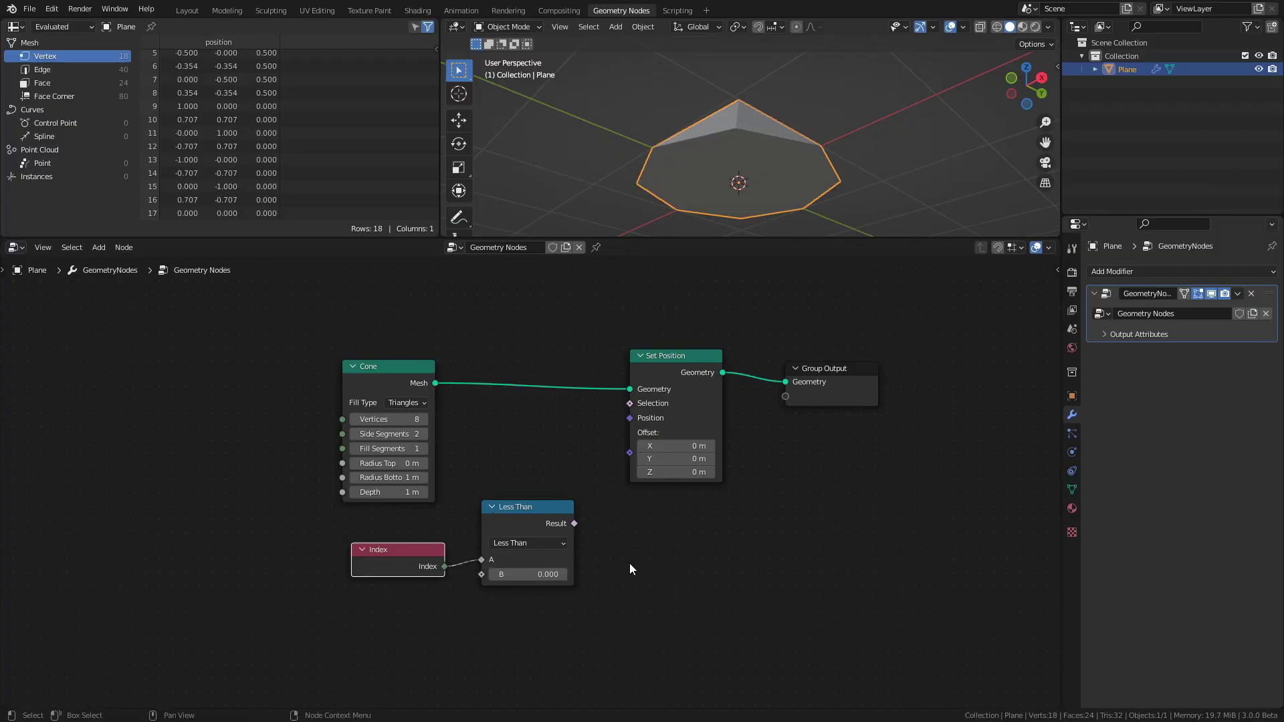
{"action": "left_click", "coordinate": [545, 540]}
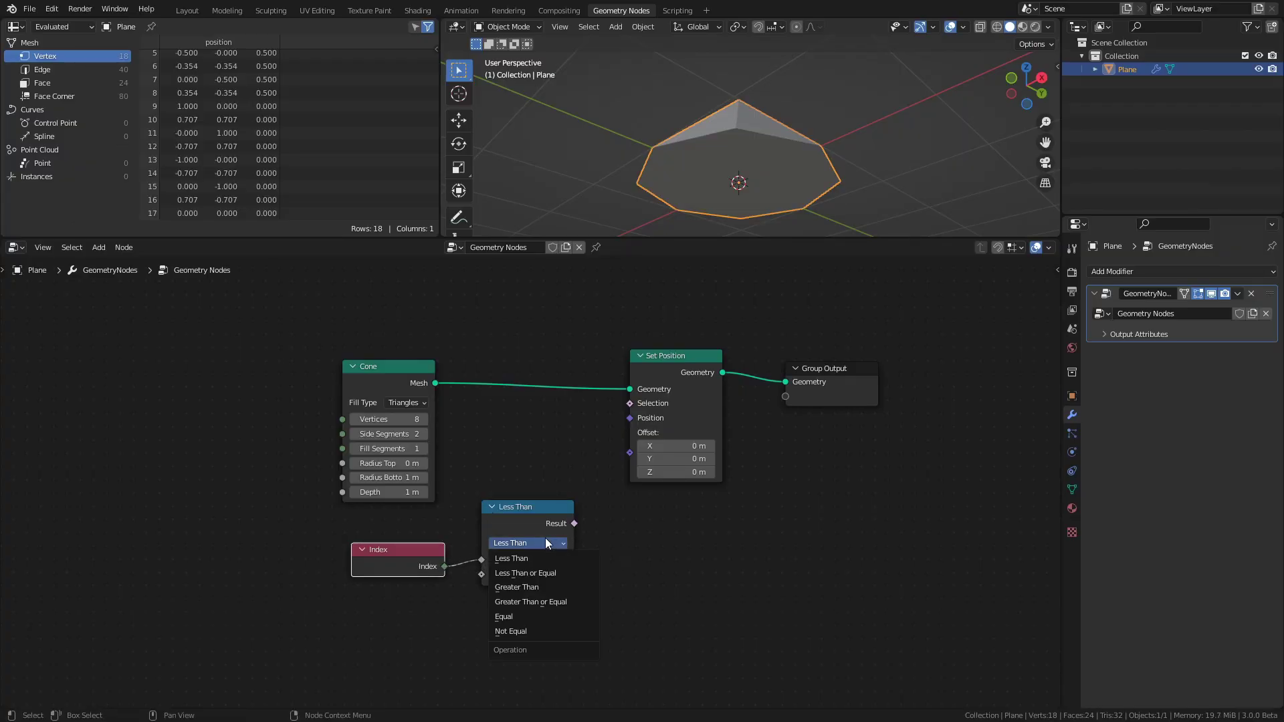
{"action": "left_click", "coordinate": [552, 600]}
{"action": "left_click", "coordinate": [552, 574]}
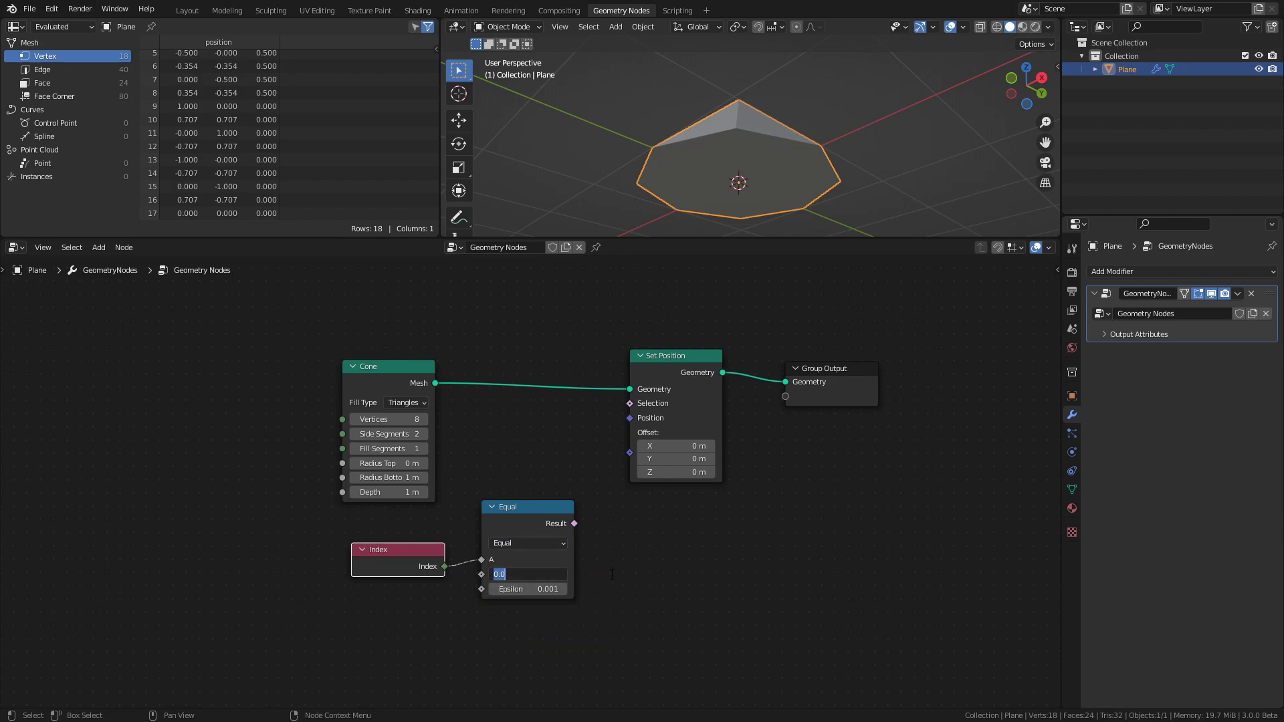
{"action": "key", "text": "Return"}
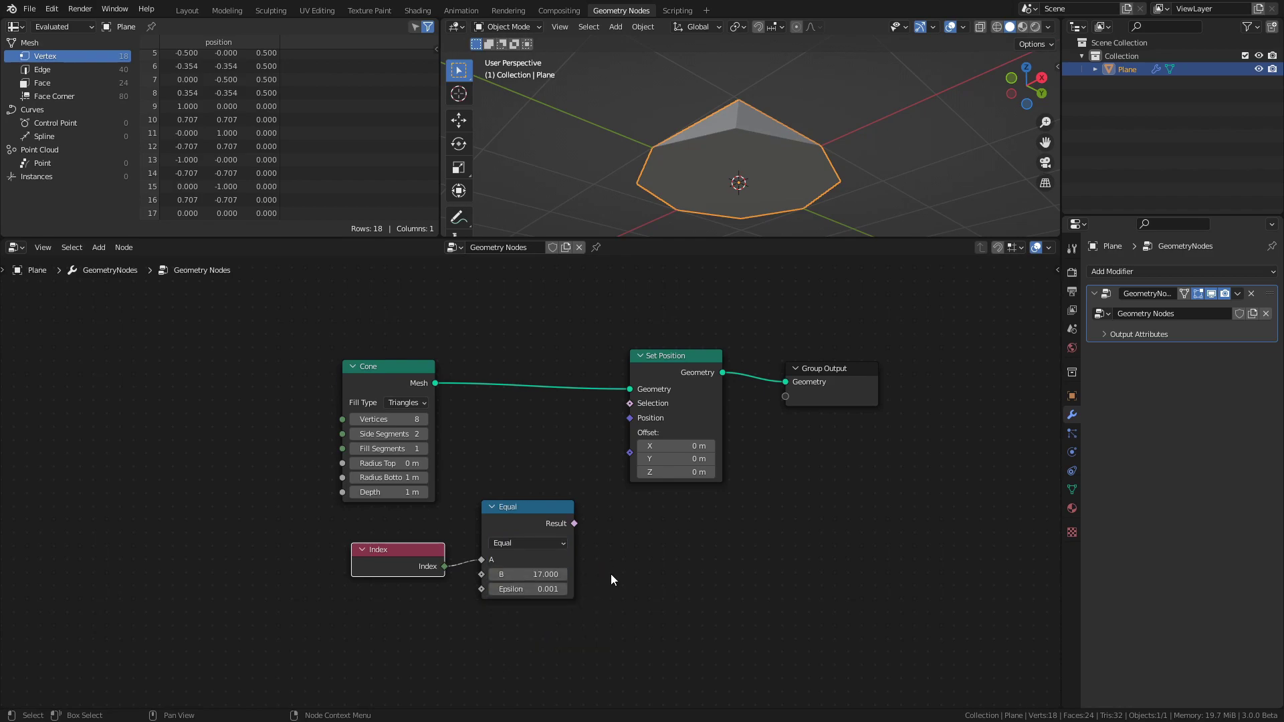
{"action": "left_click_drag", "start_coordinate": [574, 522], "coordinate": [631, 404]}
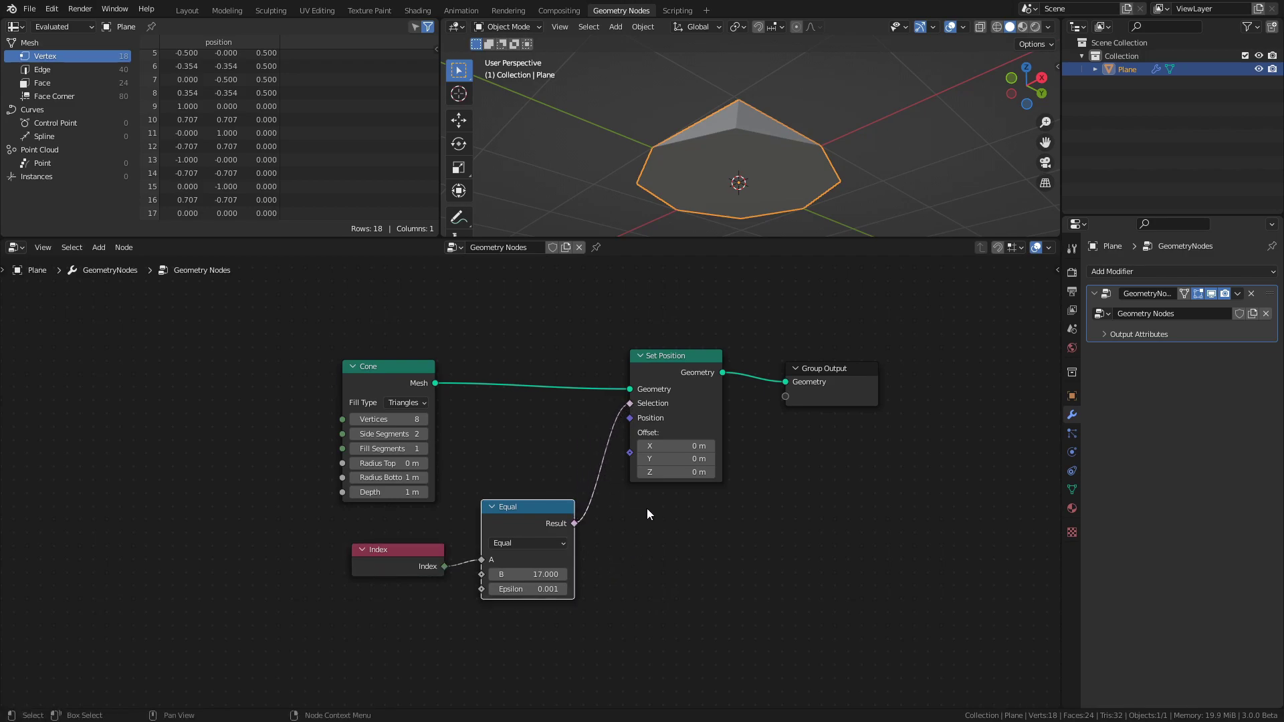
- Set the Set Position Z offset to 0.4 m and view the lifted vertex
{"action": "left_click_drag", "start_coordinate": [660, 472], "coordinate": [615, 472]}
{"action": "left_click", "coordinate": [676, 472]}
{"action": "key", "text": "ctrl+s"}
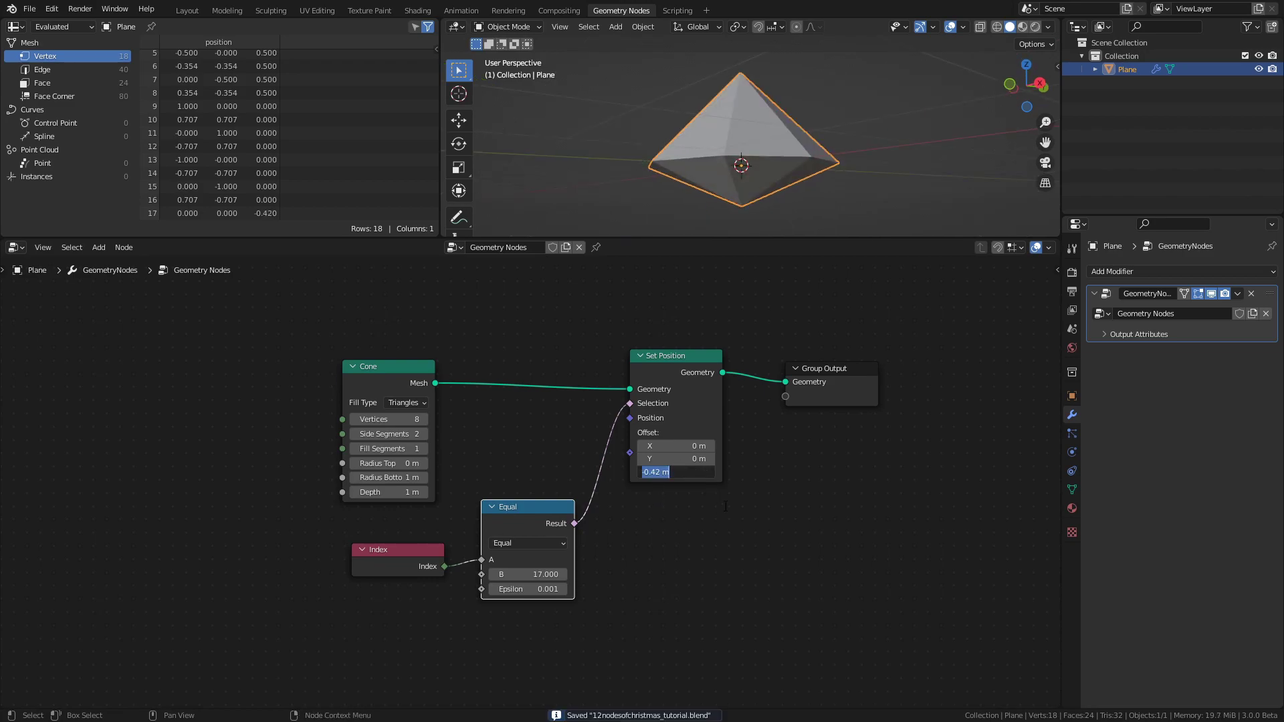
{"action": "type", "text": "0.4"}
{"action": "key", "text": "Return"}
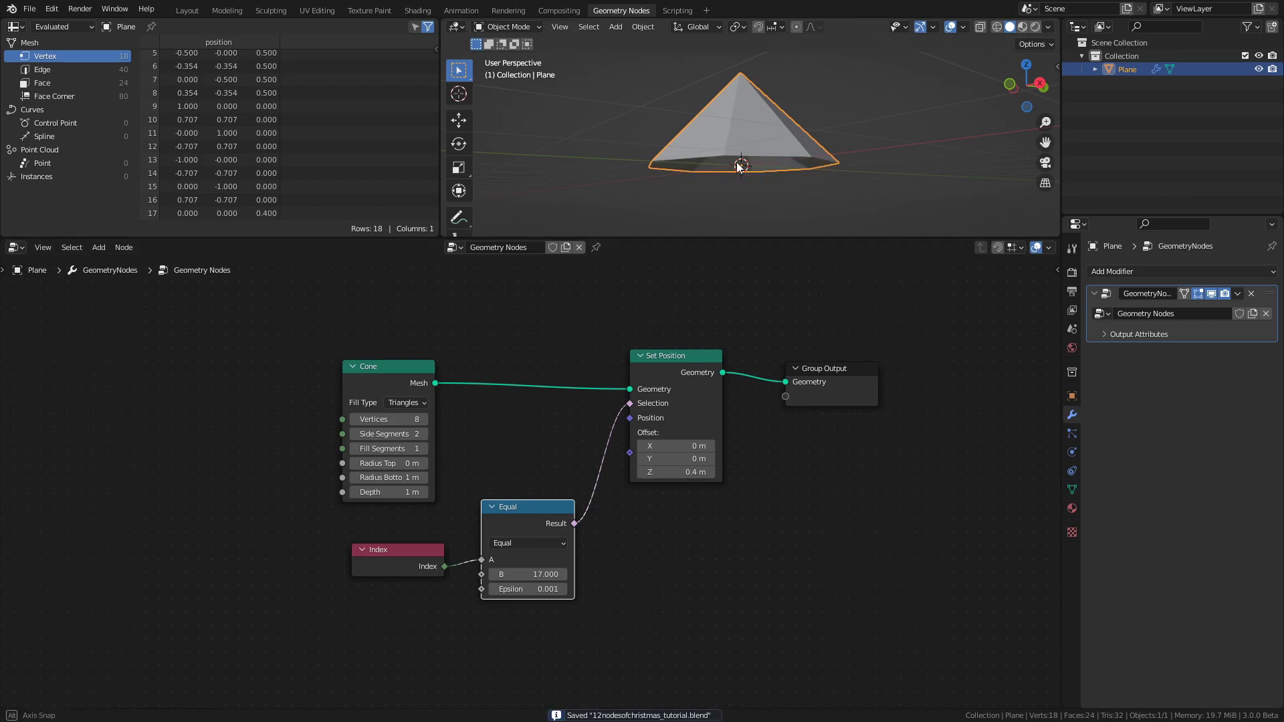
{"action": "middle_click_drag", "start_coordinate": [755, 160], "coordinate": [740, 124]}
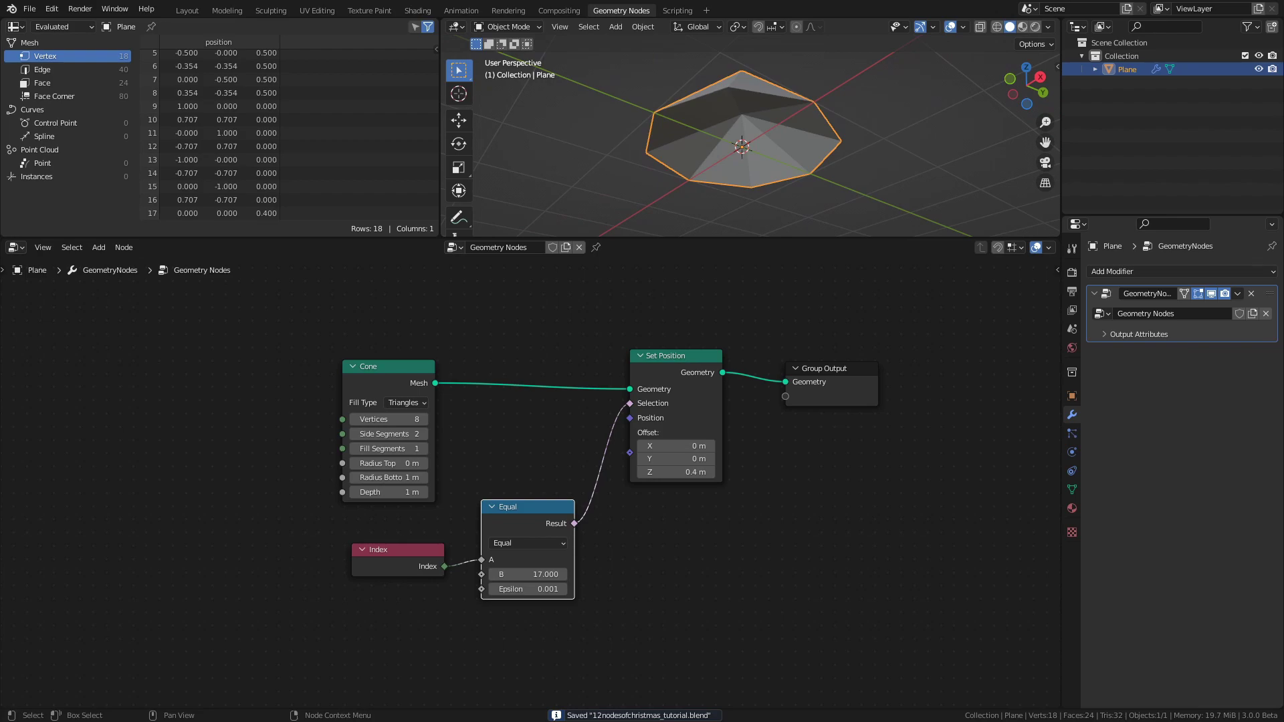
- Duplicate Set Position onto the output link and add Position and Separate XYZ nodes
{"action": "left_click", "coordinate": [636, 530]}
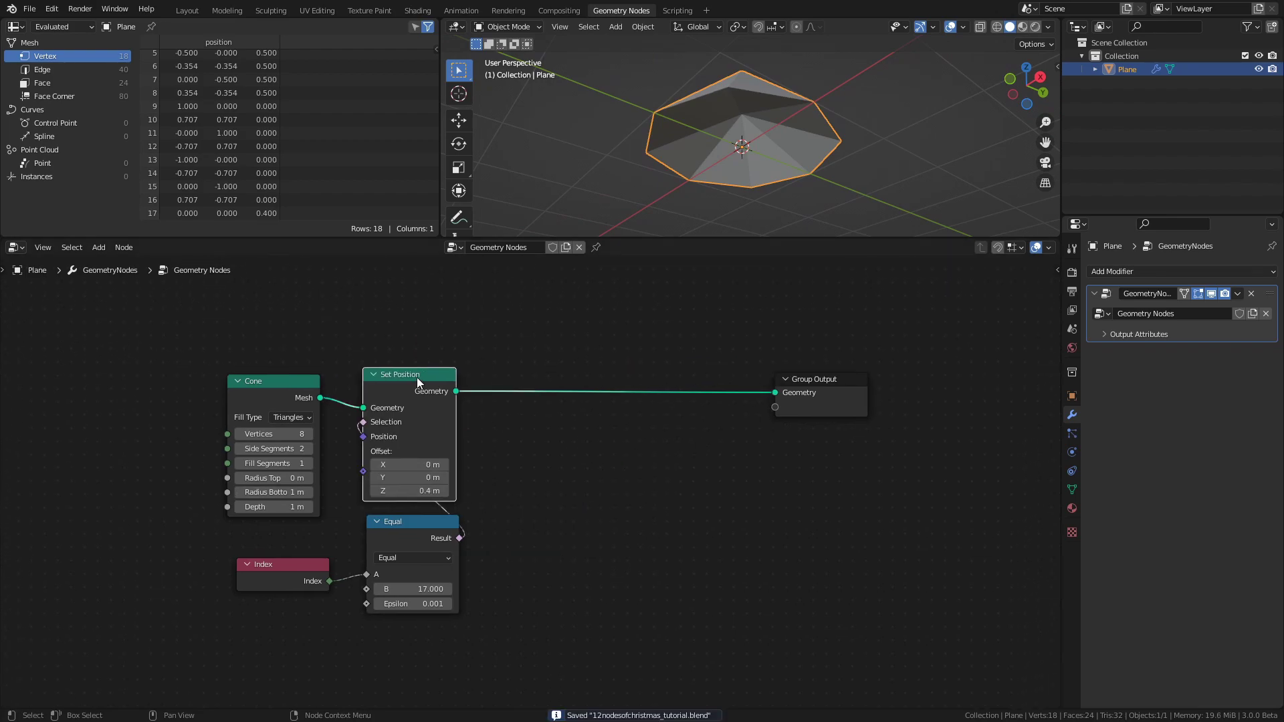
{"action": "key", "text": "shift+d"}
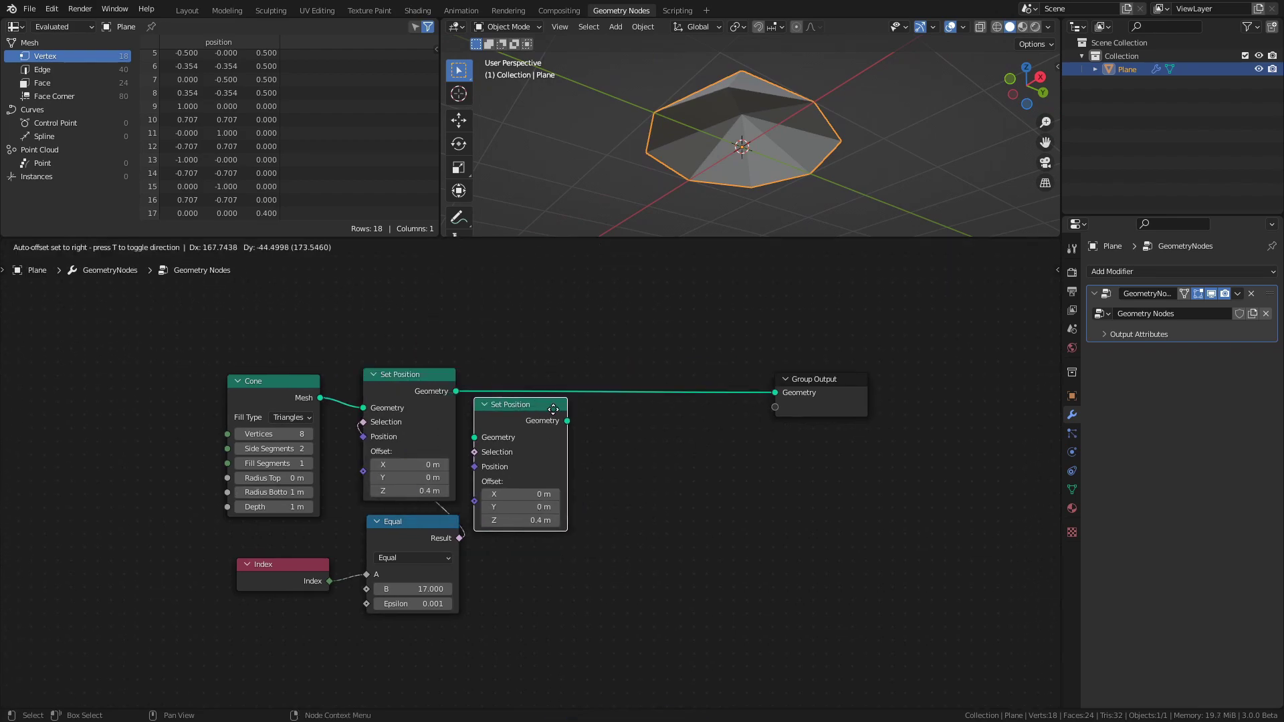
{"action": "left_click", "coordinate": [691, 366]}
{"action": "key", "text": "shift+a"}
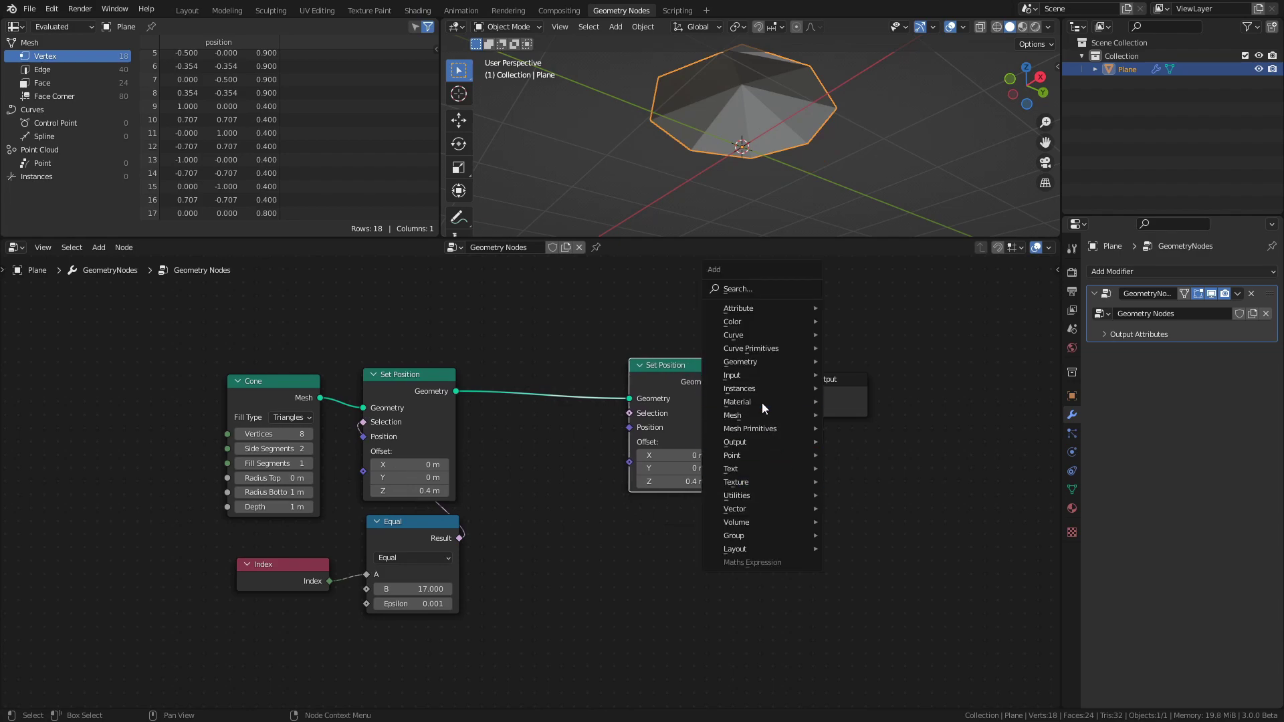
{"action": "mouse_move", "coordinate": [760, 376]}
{"action": "left_click", "coordinate": [859, 553]}
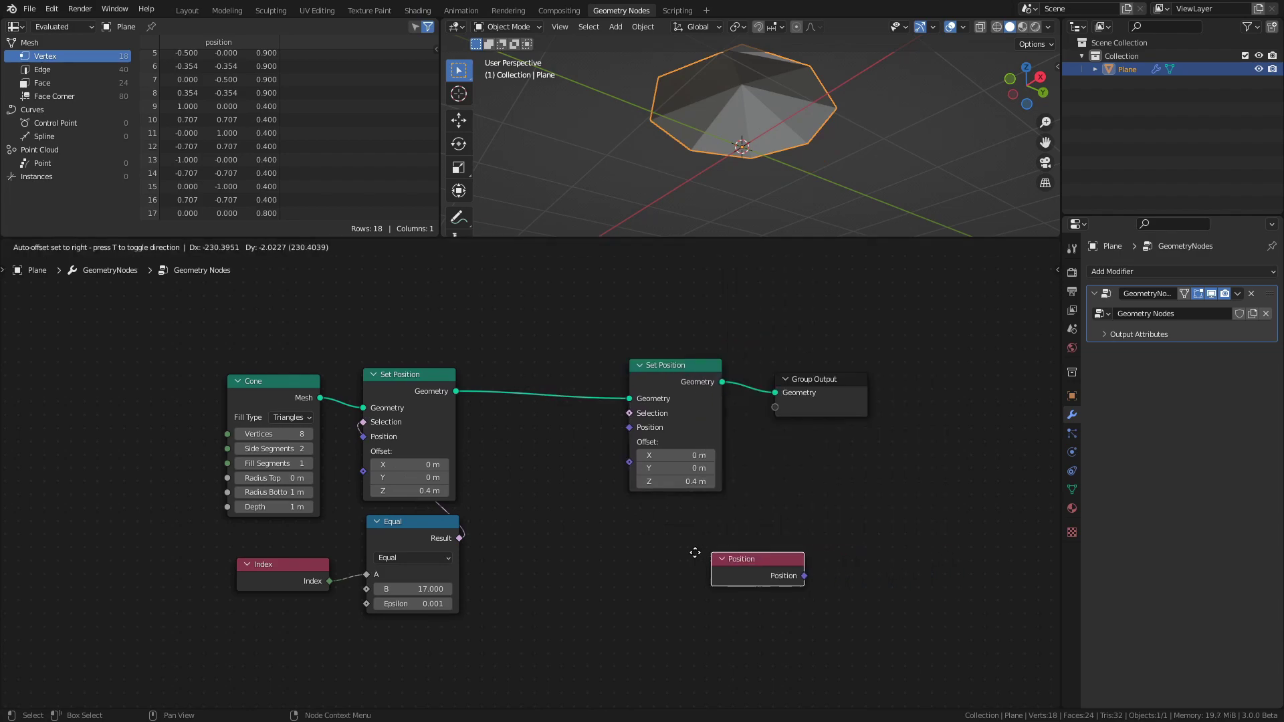
{"action": "left_click", "coordinate": [515, 566]}
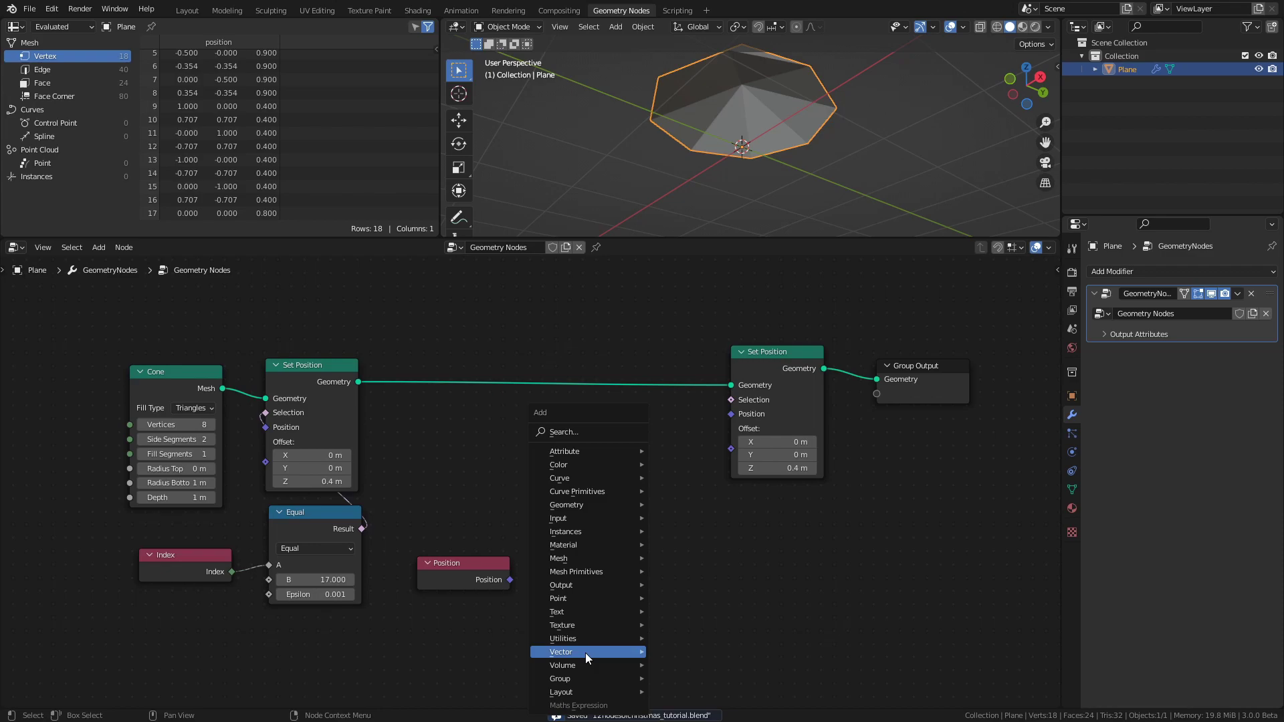
{"action": "mouse_move", "coordinate": [585, 653]}
{"action": "left_click", "coordinate": [705, 616]}
{"action": "left_click", "coordinate": [556, 472]}
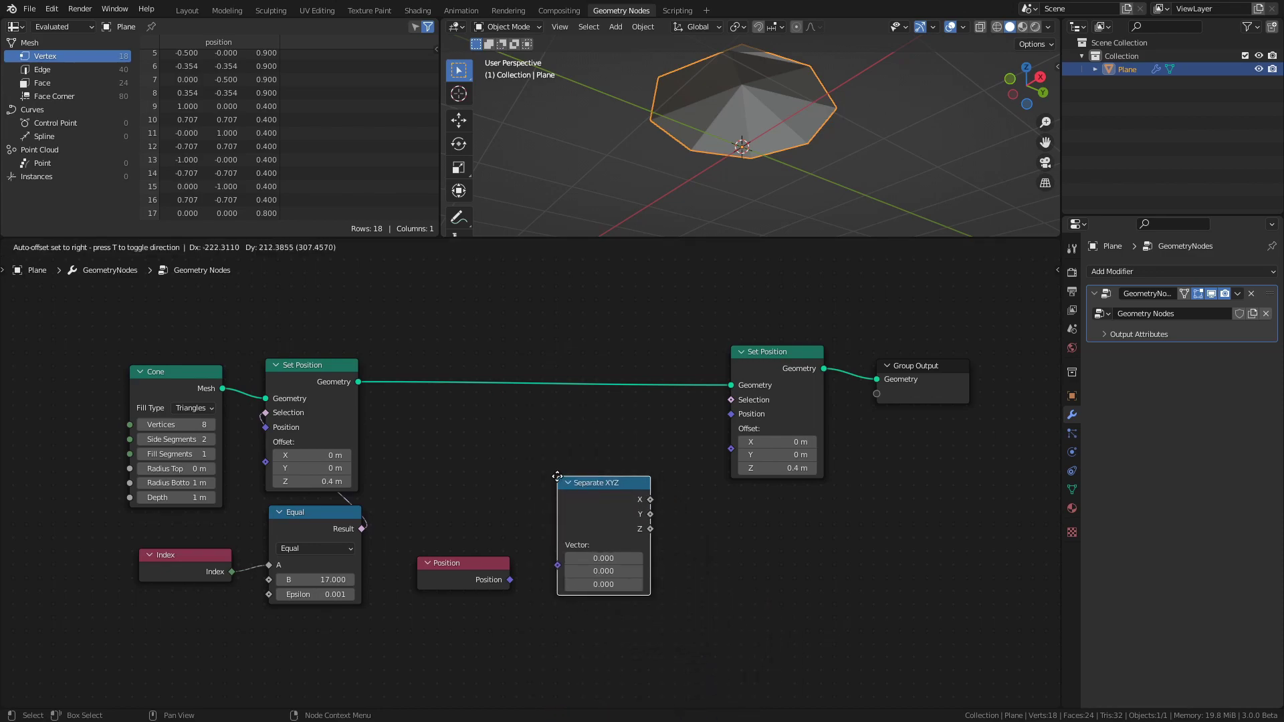
- Add a compare node and connect Position into Separate XYZ's Vector input
{"action": "key", "text": "shift+a"}
{"action": "mouse_move", "coordinate": [691, 528]}
{"action": "left_click", "coordinate": [783, 542]}
{"action": "left_click", "coordinate": [685, 504]}
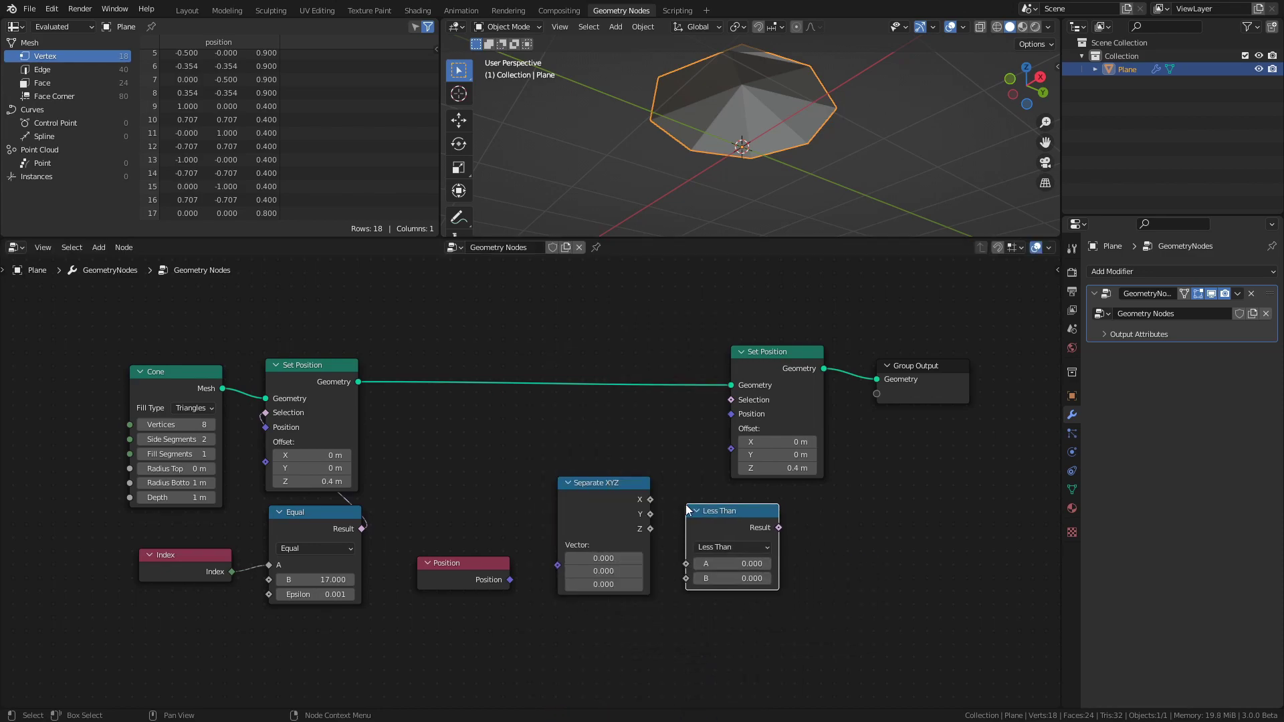
{"action": "left_click", "coordinate": [601, 493]}
{"action": "left_click_drag", "start_coordinate": [601, 492], "coordinate": [582, 503]}
{"action": "left_click_drag", "start_coordinate": [511, 579], "coordinate": [551, 577]}
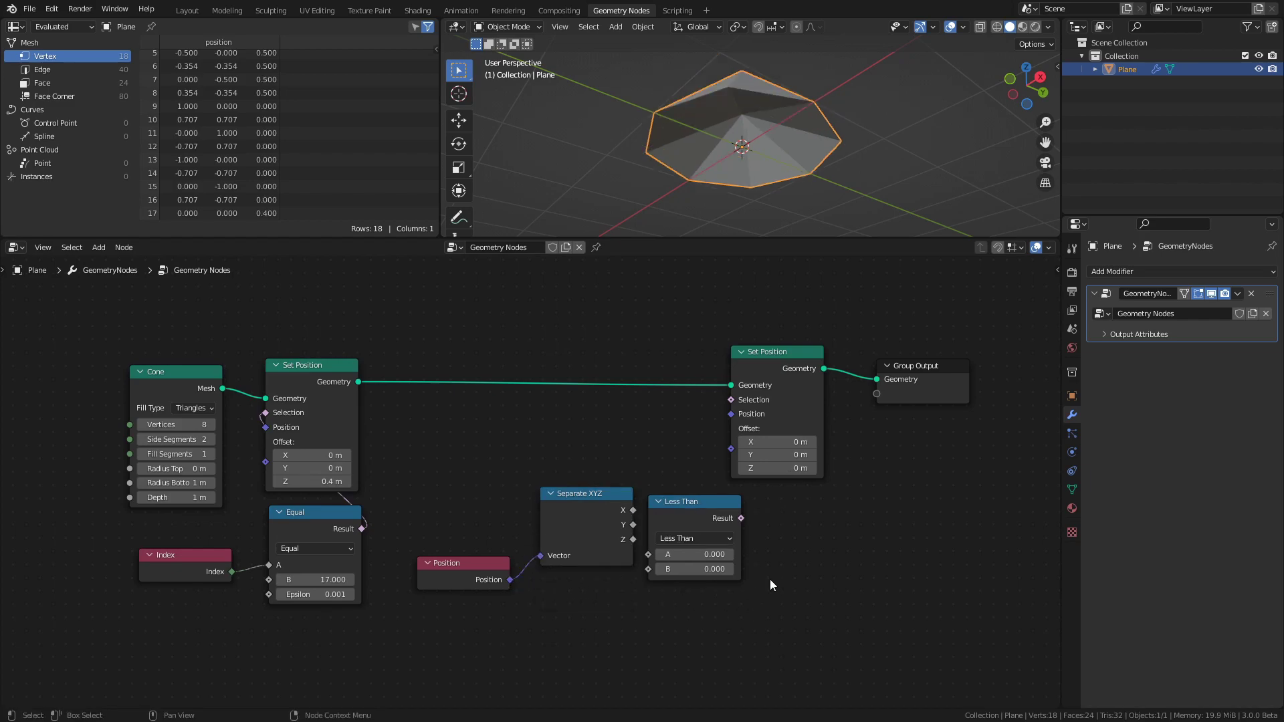
- Compare the Z component for Equal to 0.5 and feed the result into the second Set Position's Selection
{"action": "left_click", "coordinate": [628, 539]}
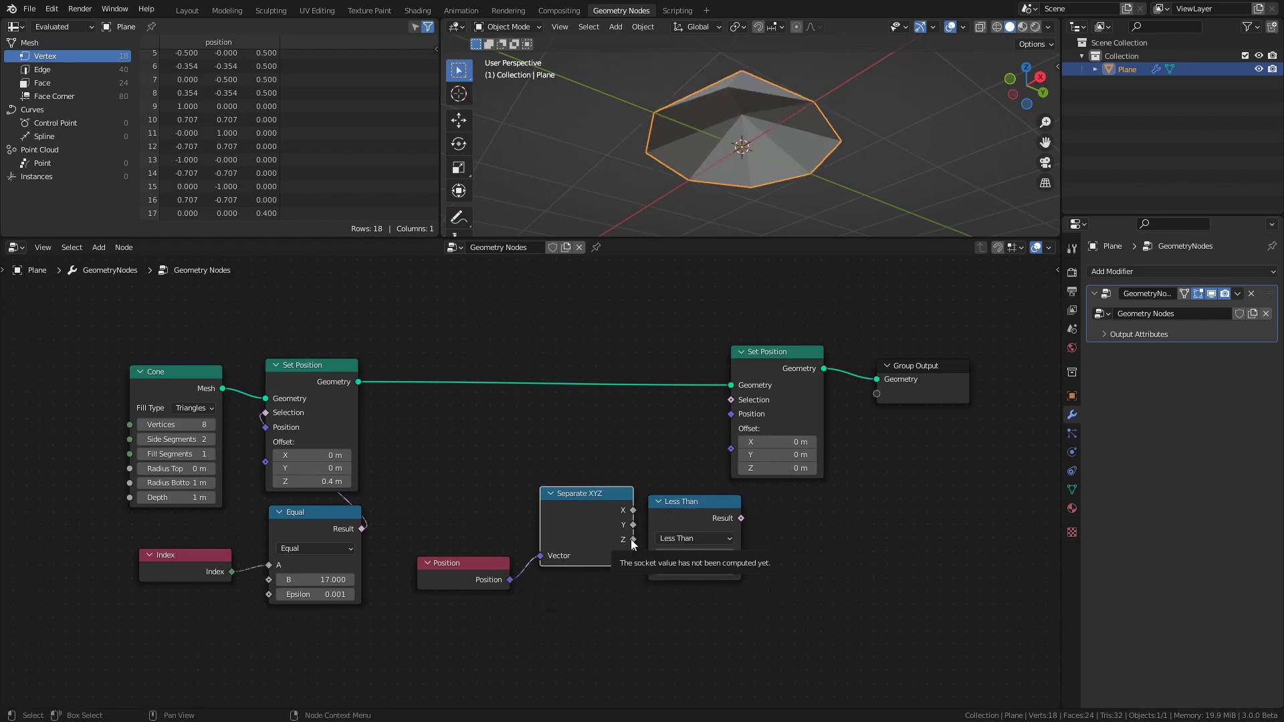
{"action": "left_click_drag", "start_coordinate": [631, 539], "coordinate": [660, 551]}
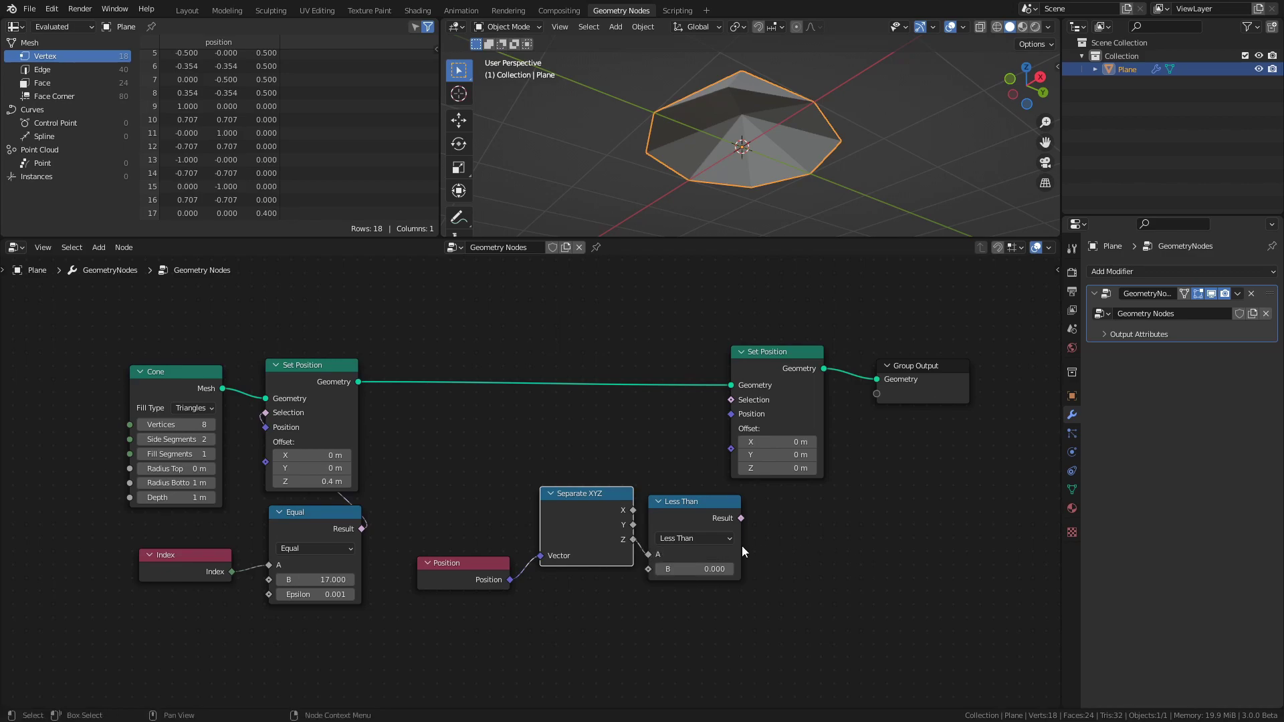
{"action": "left_click", "coordinate": [705, 538]}
{"action": "left_click", "coordinate": [692, 611]}
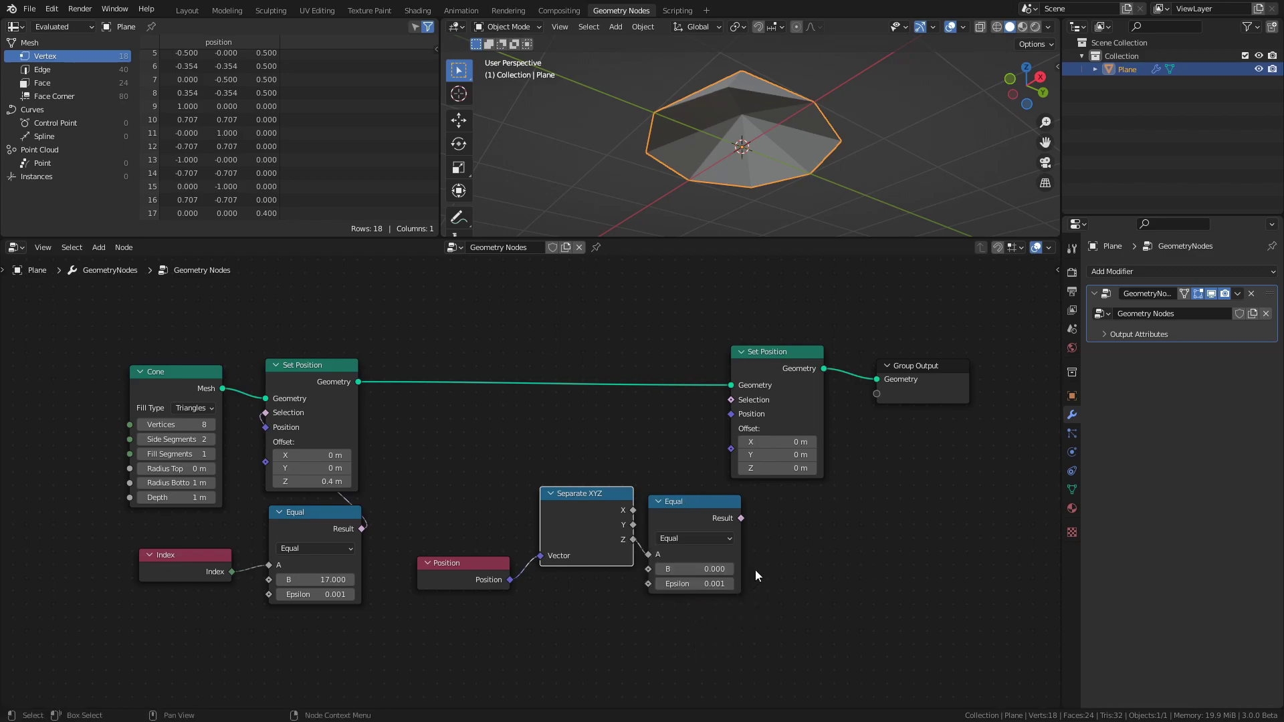
{"action": "left_click", "coordinate": [701, 569]}
{"action": "type", "text": "0.5"}
{"action": "key", "text": "Return"}
{"action": "left_click_drag", "start_coordinate": [740, 519], "coordinate": [731, 401]}
- Tidy the new nodes into a compact layout and save the file
{"action": "left_click_drag", "start_coordinate": [682, 502], "coordinate": [645, 392]}
{"action": "left_click_drag", "start_coordinate": [555, 532], "coordinate": [512, 446]}
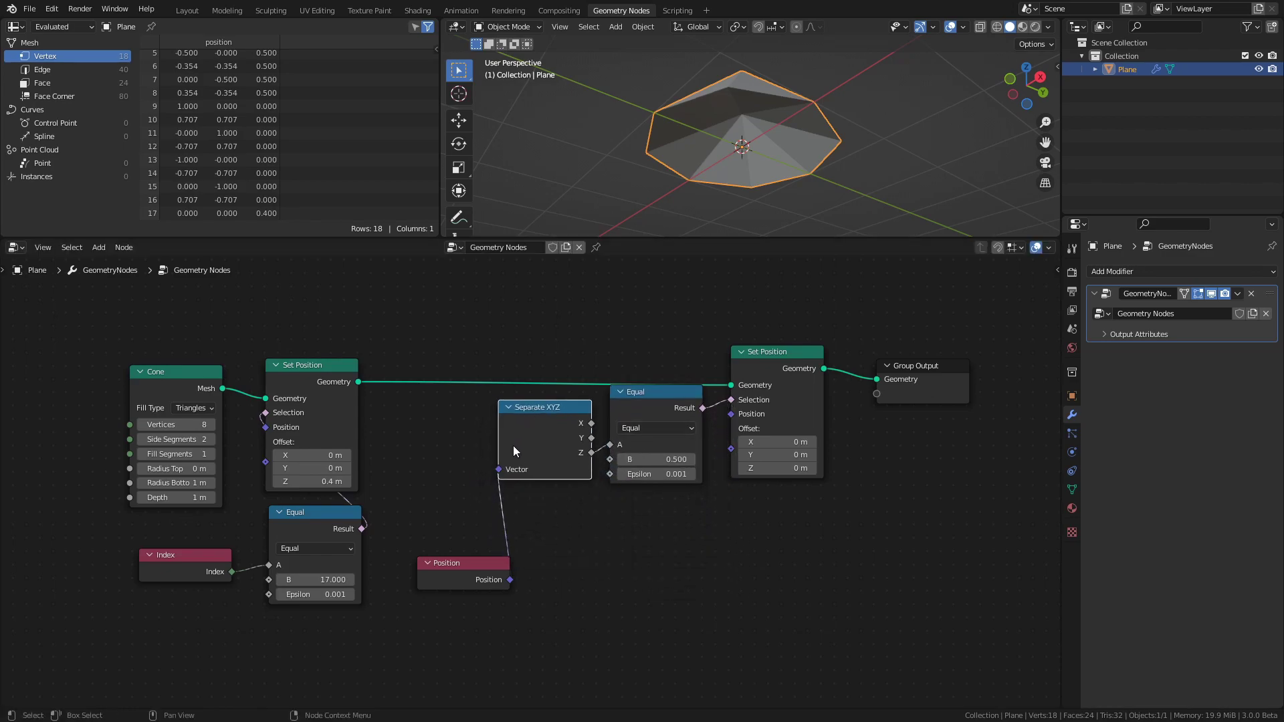
{"action": "left_click_drag", "start_coordinate": [462, 563], "coordinate": [541, 491]}
{"action": "key", "text": "b"}
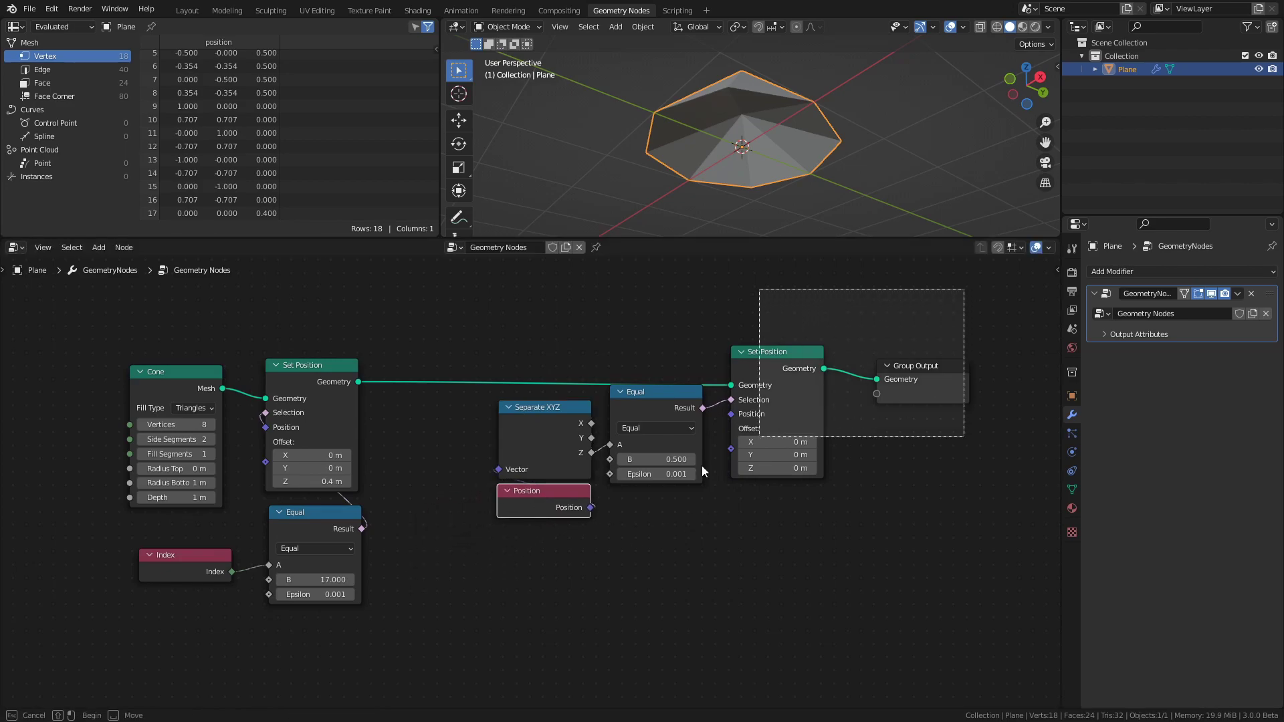
{"action": "left_click_drag", "start_coordinate": [701, 465], "coordinate": [535, 514]}
{"action": "key", "text": "g"}
{"action": "left_click", "coordinate": [623, 563]}
{"action": "middle_click_drag", "start_coordinate": [633, 512], "coordinate": [624, 467]}
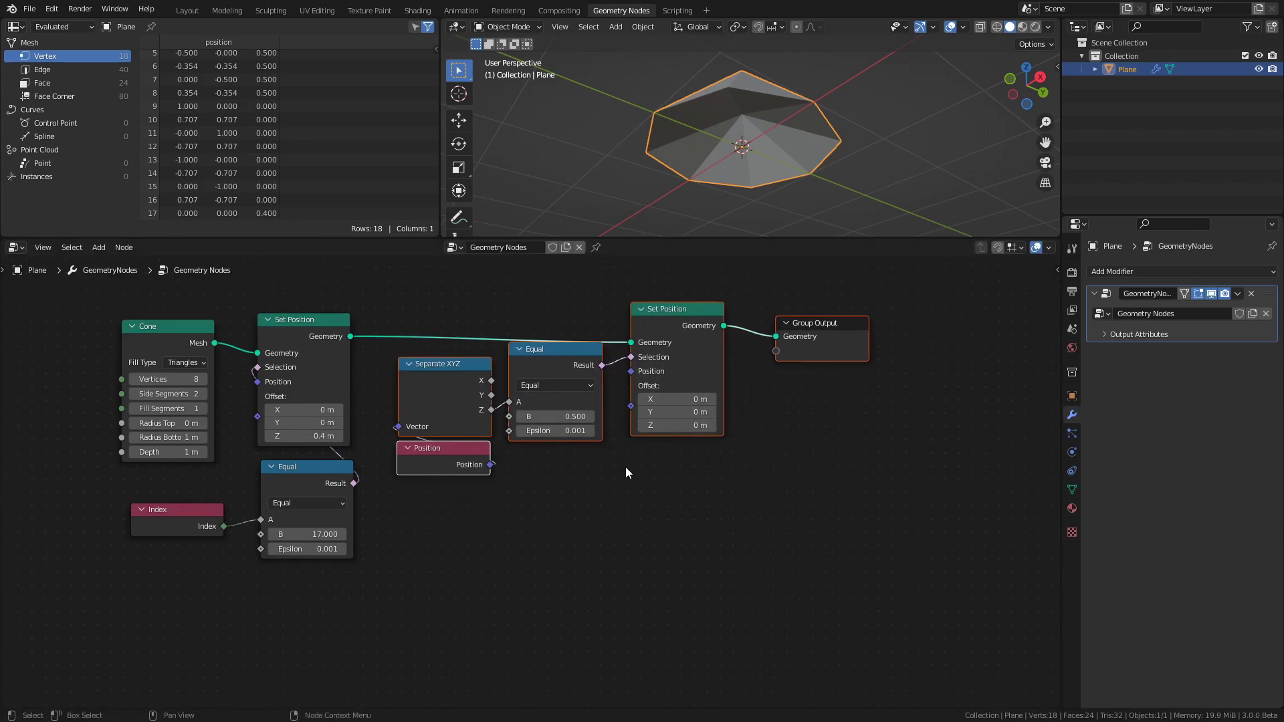
{"action": "left_click", "coordinate": [564, 361]}
{"action": "left_click_drag", "start_coordinate": [564, 362], "coordinate": [564, 372]}
{"action": "left_click", "coordinate": [713, 530]}
{"action": "key", "text": "ctrl+s"}
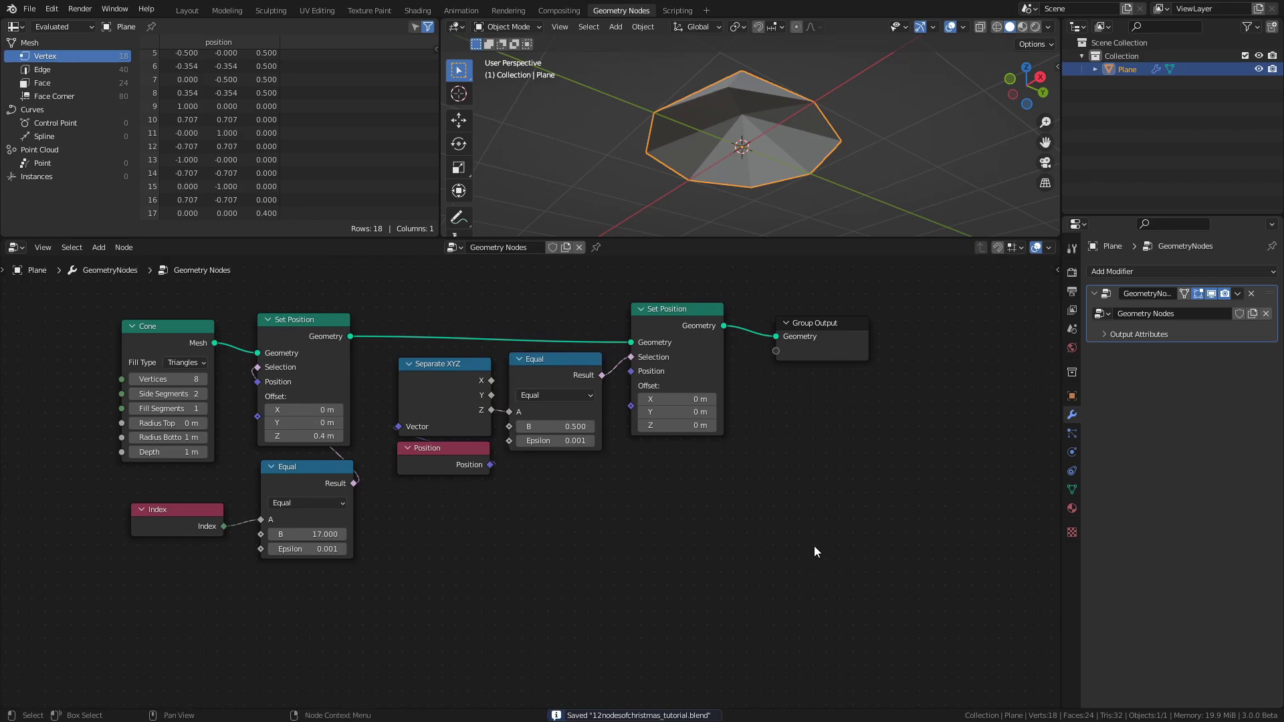
- Add a Normal input node and a Vector Math node beside the second Set Position
{"action": "key", "text": "shift+a"}
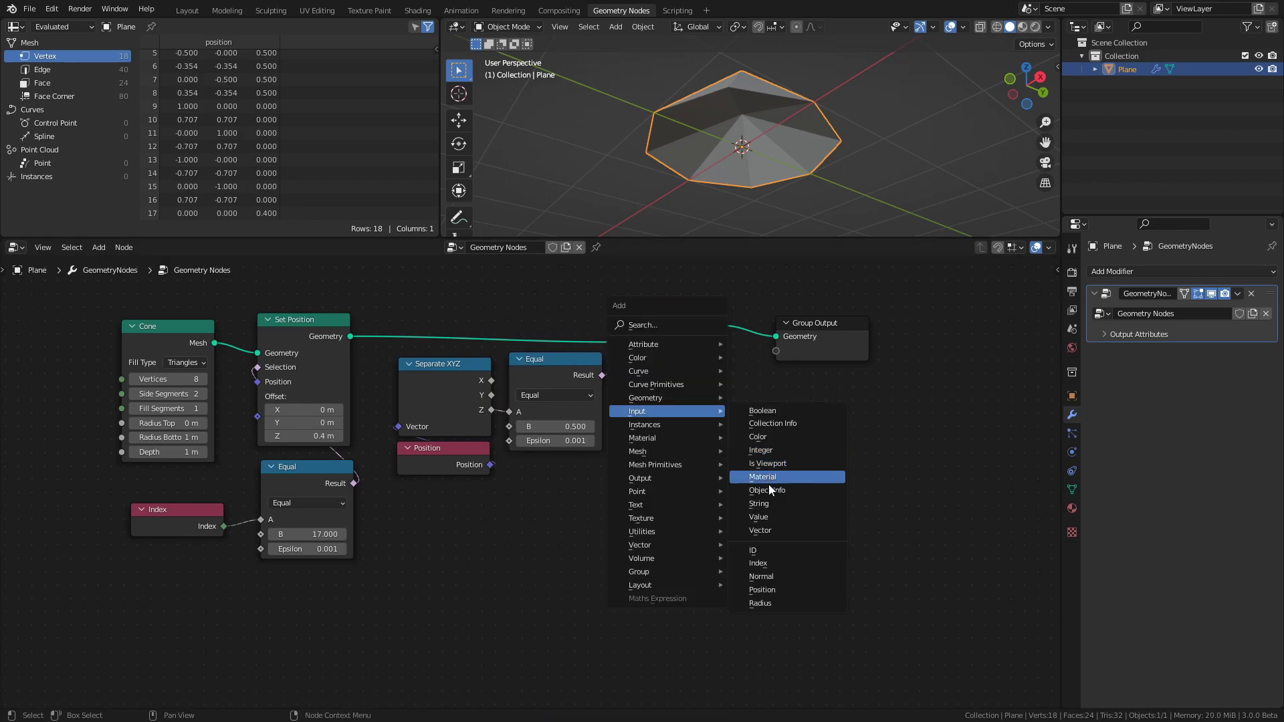
{"action": "left_click", "coordinate": [759, 576]}
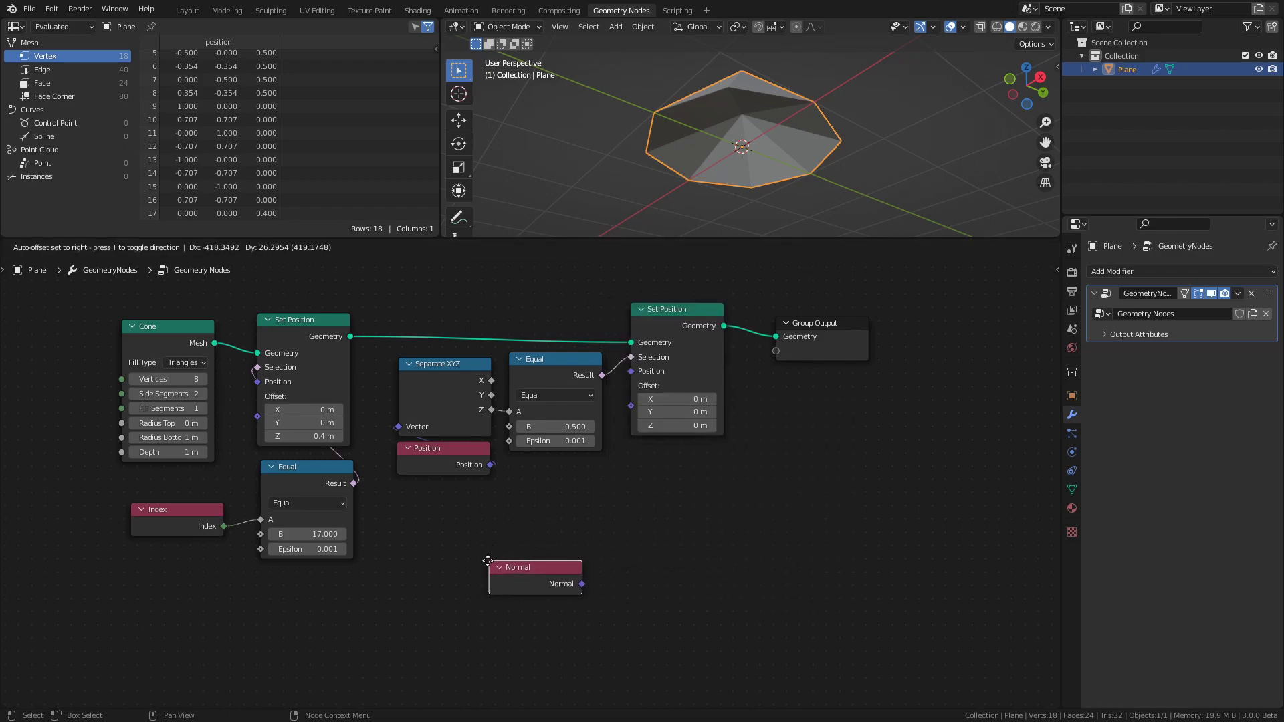
{"action": "left_click", "coordinate": [544, 580]}
{"action": "key", "text": "shift+a"}
{"action": "mouse_move", "coordinate": [664, 652]}
{"action": "left_click", "coordinate": [712, 637]}
{"action": "left_click", "coordinate": [659, 521]}
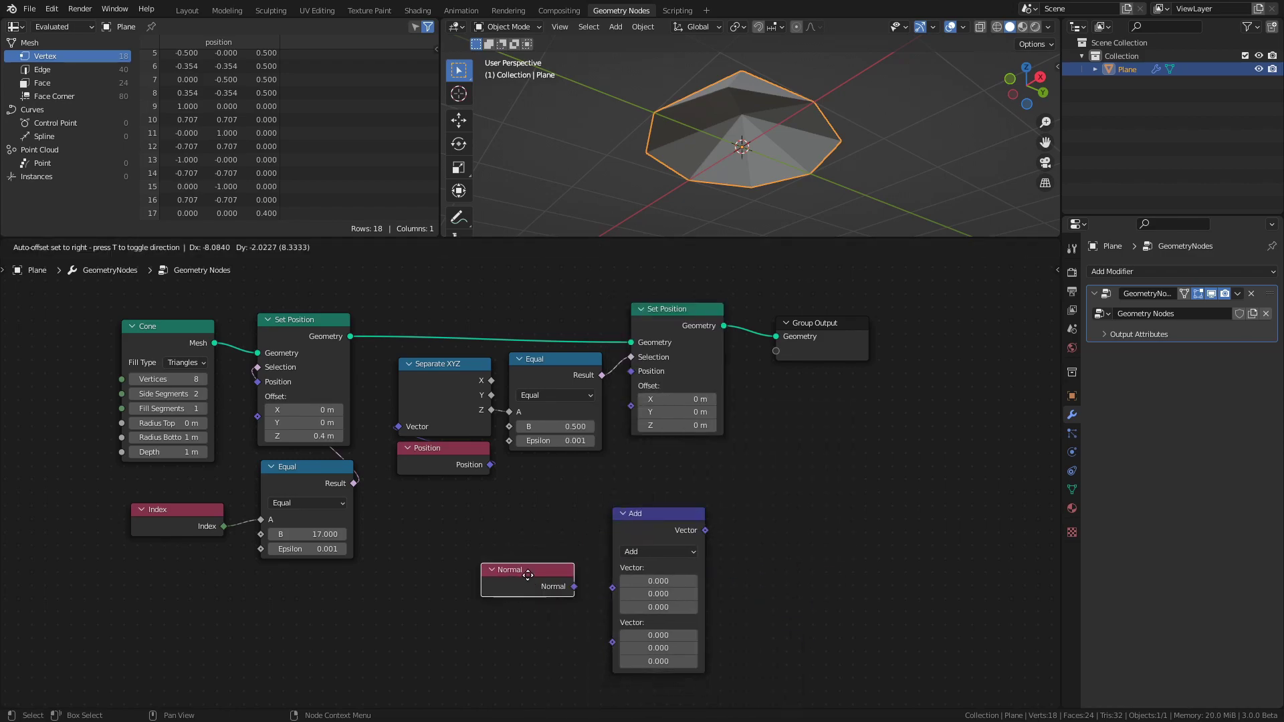
{"action": "left_click_drag", "start_coordinate": [518, 569], "coordinate": [448, 567]}
{"action": "left_click_drag", "start_coordinate": [678, 533], "coordinate": [612, 515]}
{"action": "key", "text": "ctrl+s"}
- Multiply the Normal vector and route the result into Set Position's Offset, then save
{"action": "left_click_drag", "start_coordinate": [508, 584], "coordinate": [552, 568]}
{"action": "left_click", "coordinate": [612, 532]}
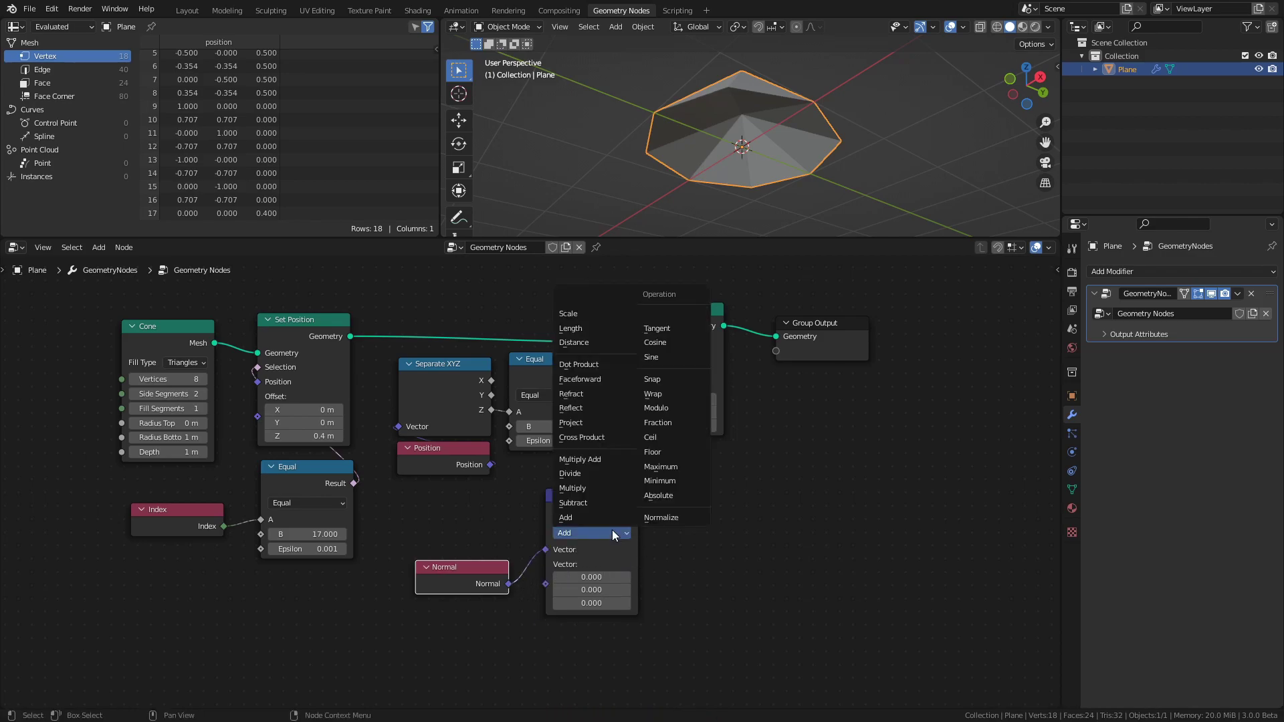
{"action": "left_click", "coordinate": [607, 488]}
{"action": "left_click_drag", "start_coordinate": [639, 512], "coordinate": [631, 388]}
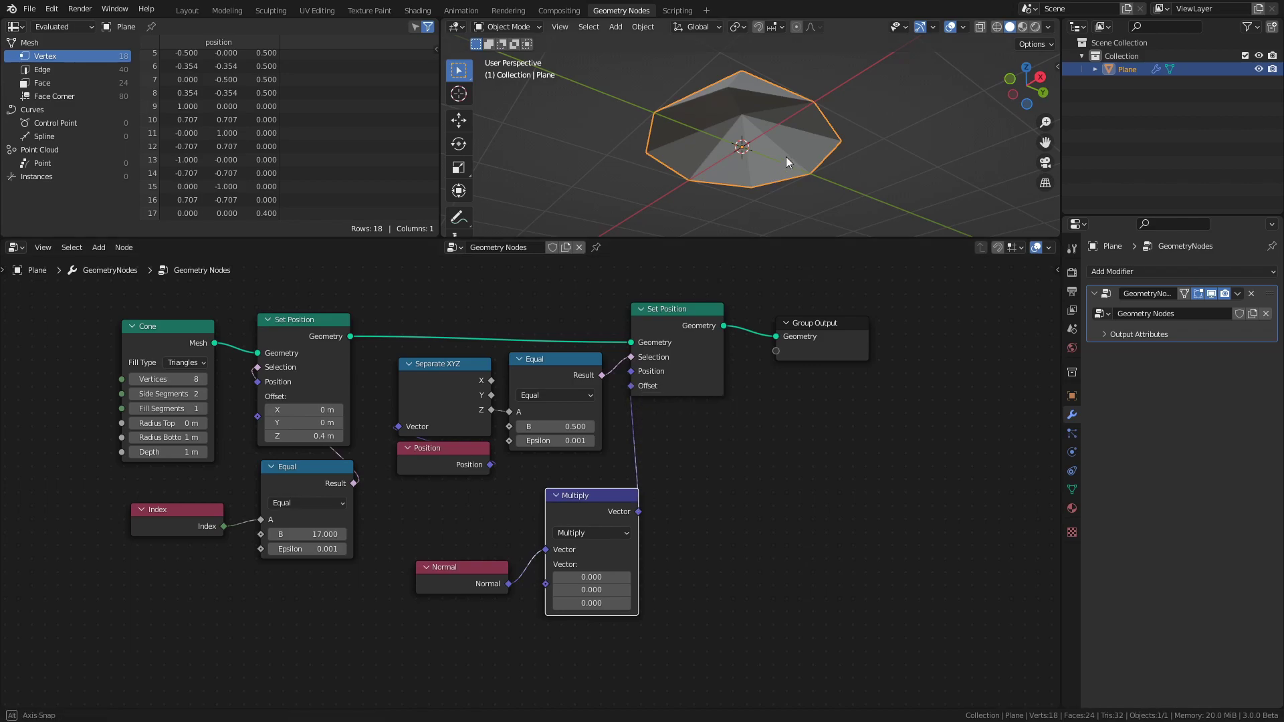
{"action": "middle_click_drag", "start_coordinate": [785, 156], "coordinate": [797, 206]}
{"action": "key", "text": "ctrl+s"}
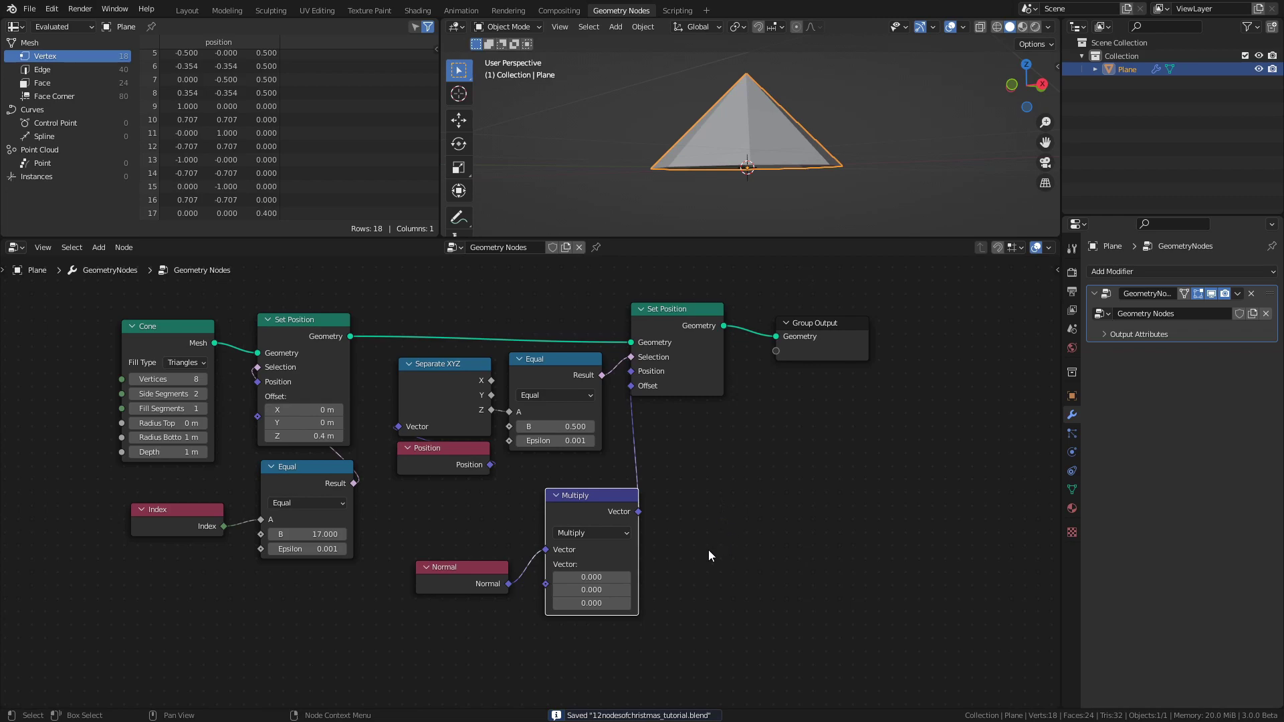
- Set the Multiply factors to 0.21, 0.21, 0 so the middle ring bulges outward, and save
{"action": "left_click_drag", "start_coordinate": [591, 576], "coordinate": [591, 592]}
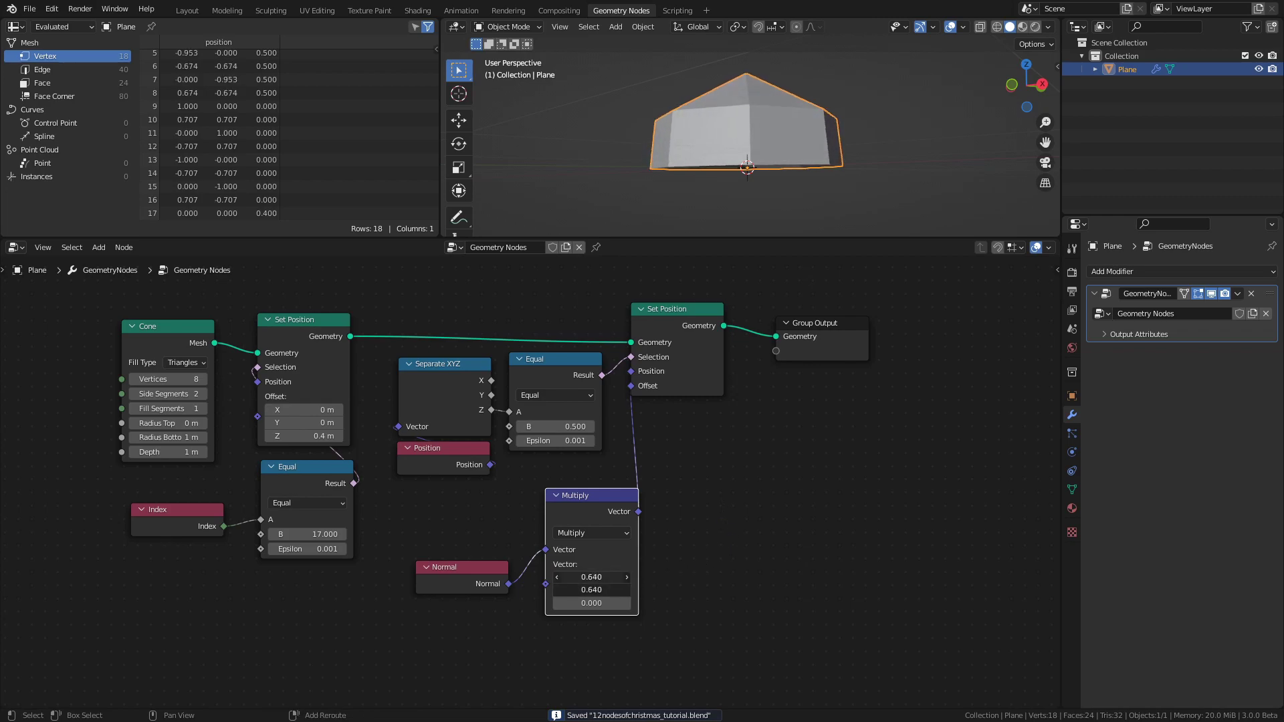
{"action": "left_click_drag", "start_coordinate": [591, 577], "coordinate": [606, 602]}
{"action": "key", "text": "ctrl+z"}
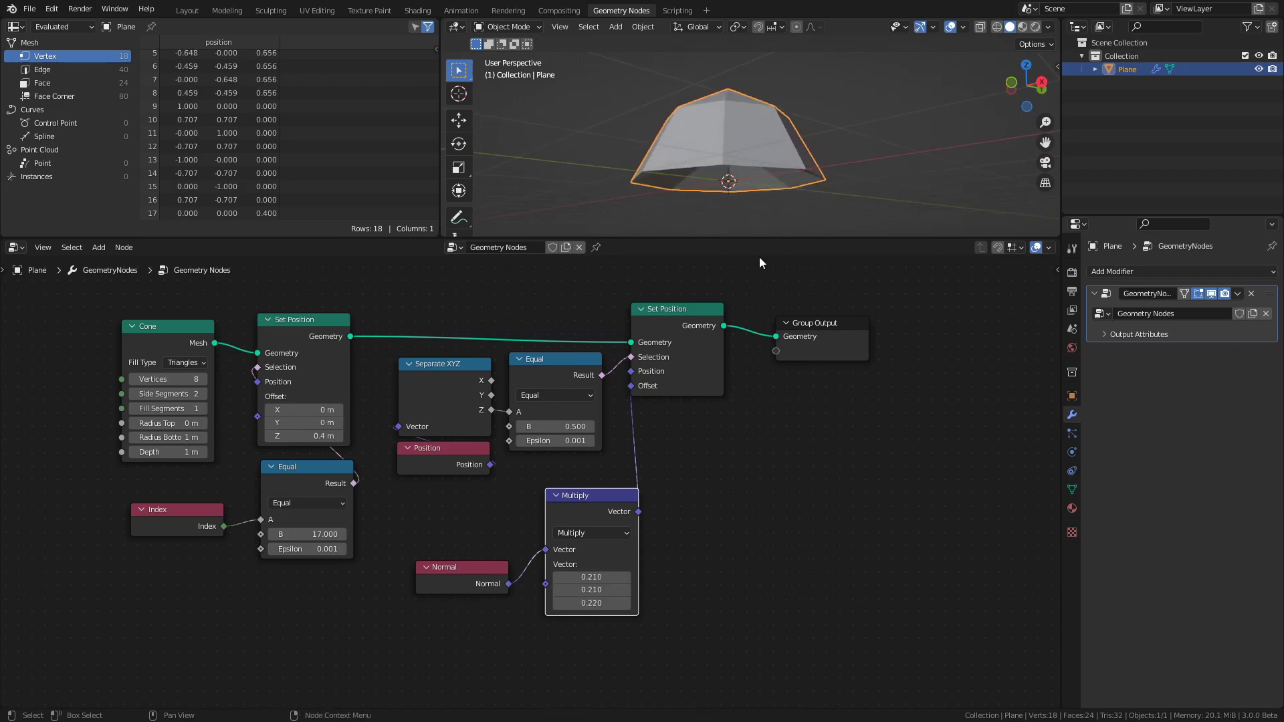
{"action": "middle_click_drag", "start_coordinate": [762, 217], "coordinate": [756, 195]}
{"action": "left_click_drag", "start_coordinate": [591, 602], "coordinate": [615, 602]}
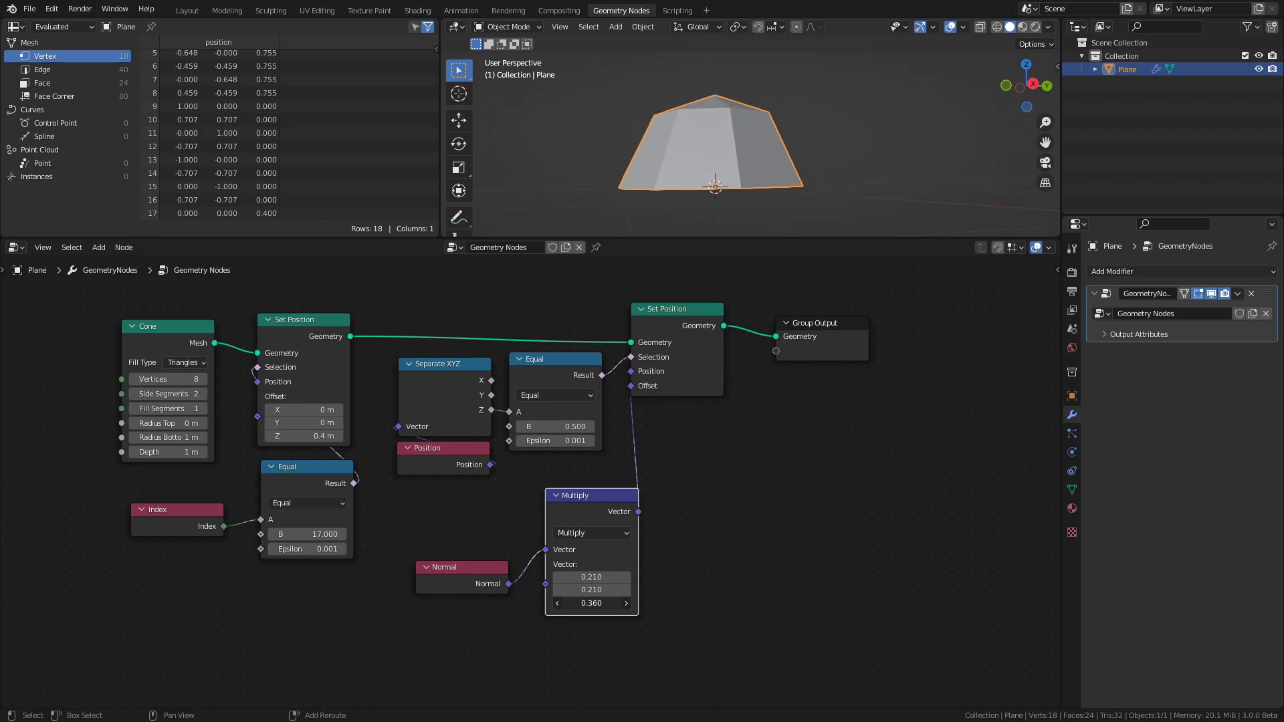
{"action": "key", "text": "BackSpace"}
{"action": "key", "text": "ctrl+s"}
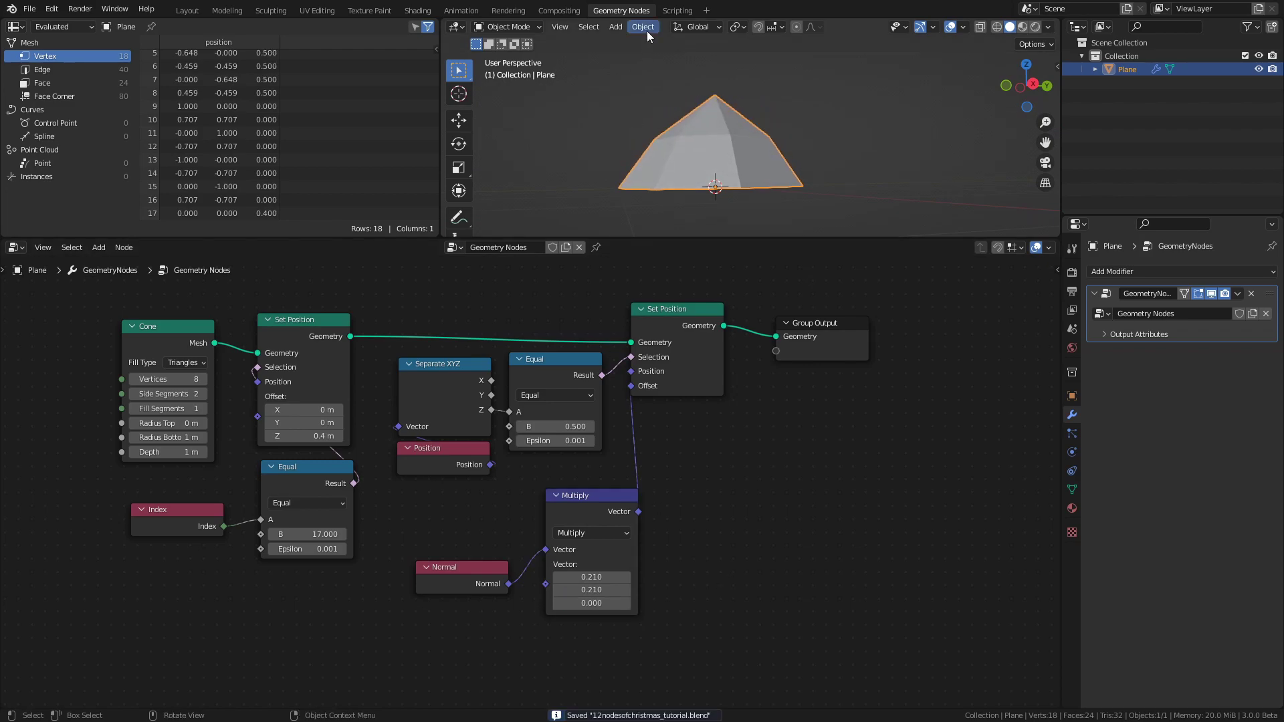
{"action": "middle_click_drag", "start_coordinate": [702, 151], "coordinate": [712, 167]}
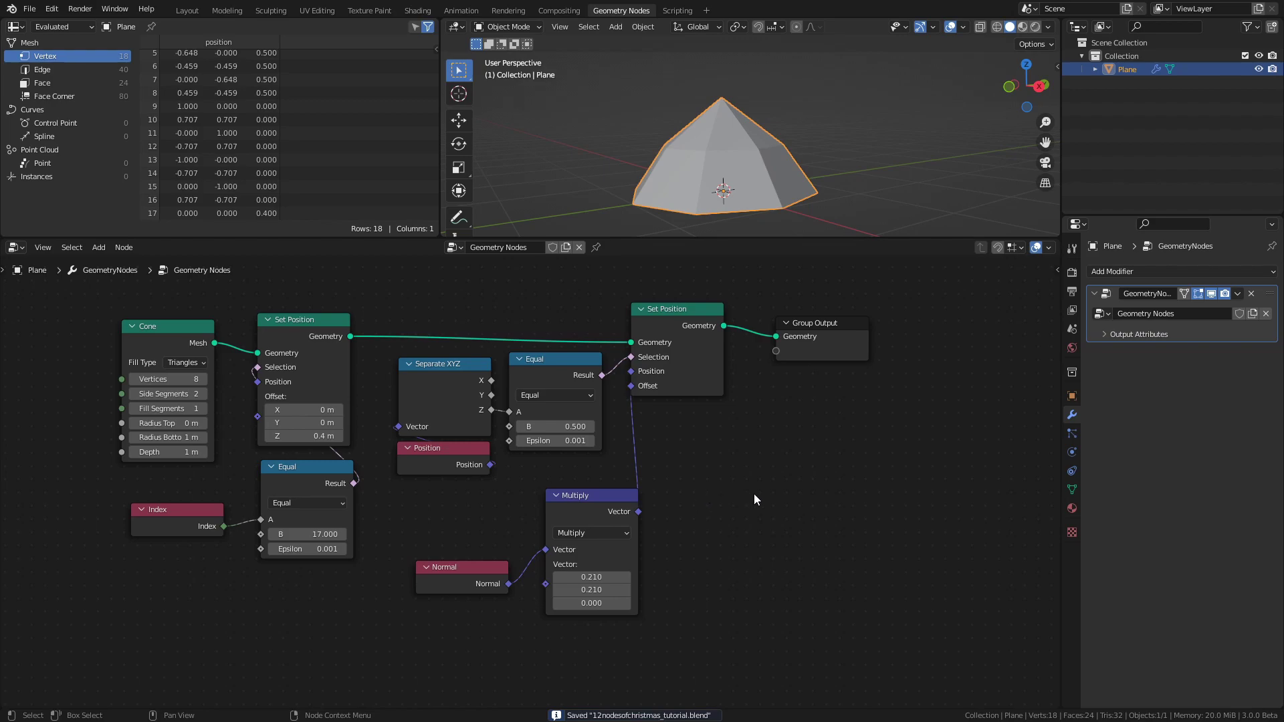
- Insert a Subdivision Surface node at level 2 before the Group Output
{"action": "left_click_drag", "start_coordinate": [837, 339], "coordinate": [956, 331]}
{"action": "middle_click_drag", "start_coordinate": [864, 442], "coordinate": [676, 507]}
{"action": "key", "text": "shift+a"}
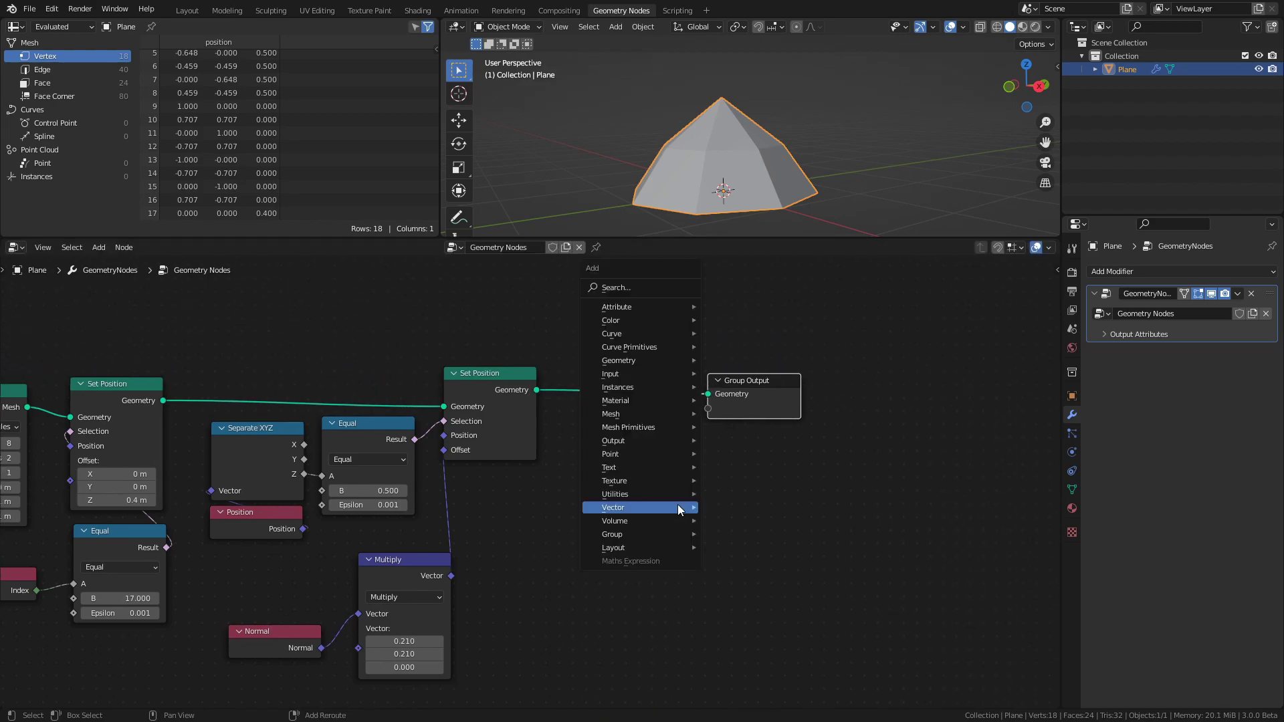
{"action": "left_click", "coordinate": [637, 288]}
{"action": "type", "text": "sub"}
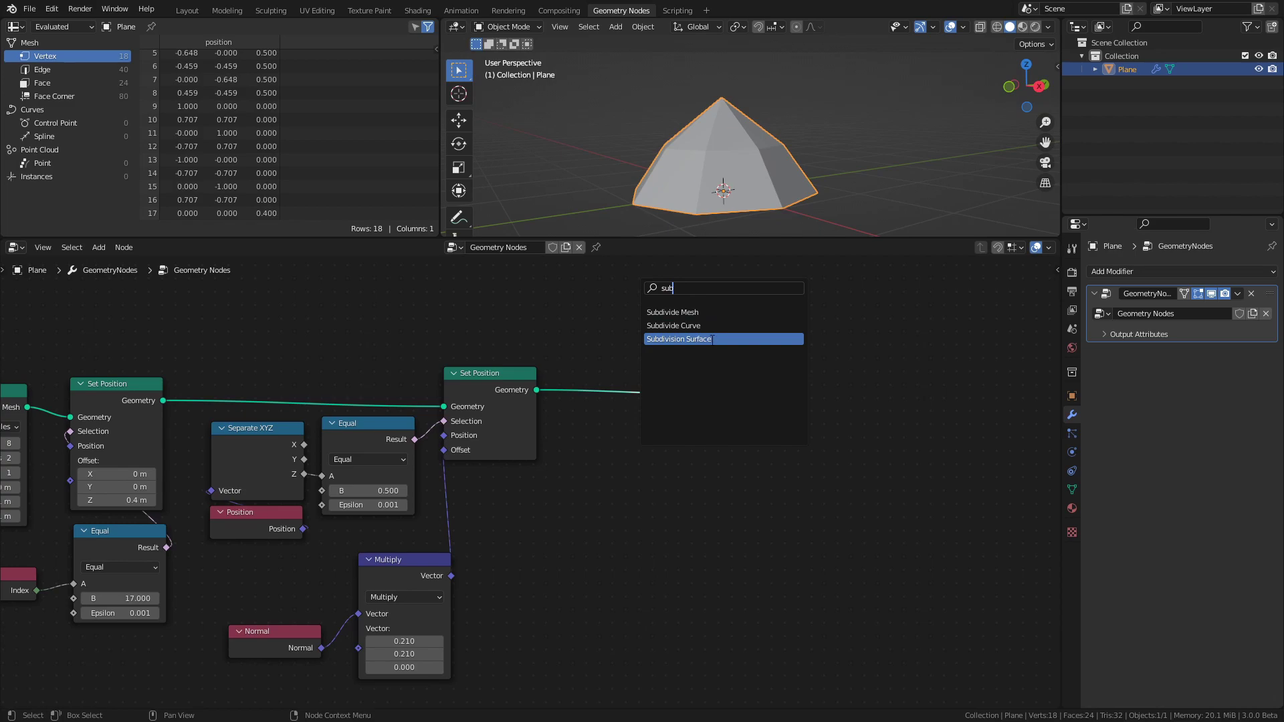
{"action": "left_click", "coordinate": [712, 339]}
{"action": "left_click", "coordinate": [661, 420]}
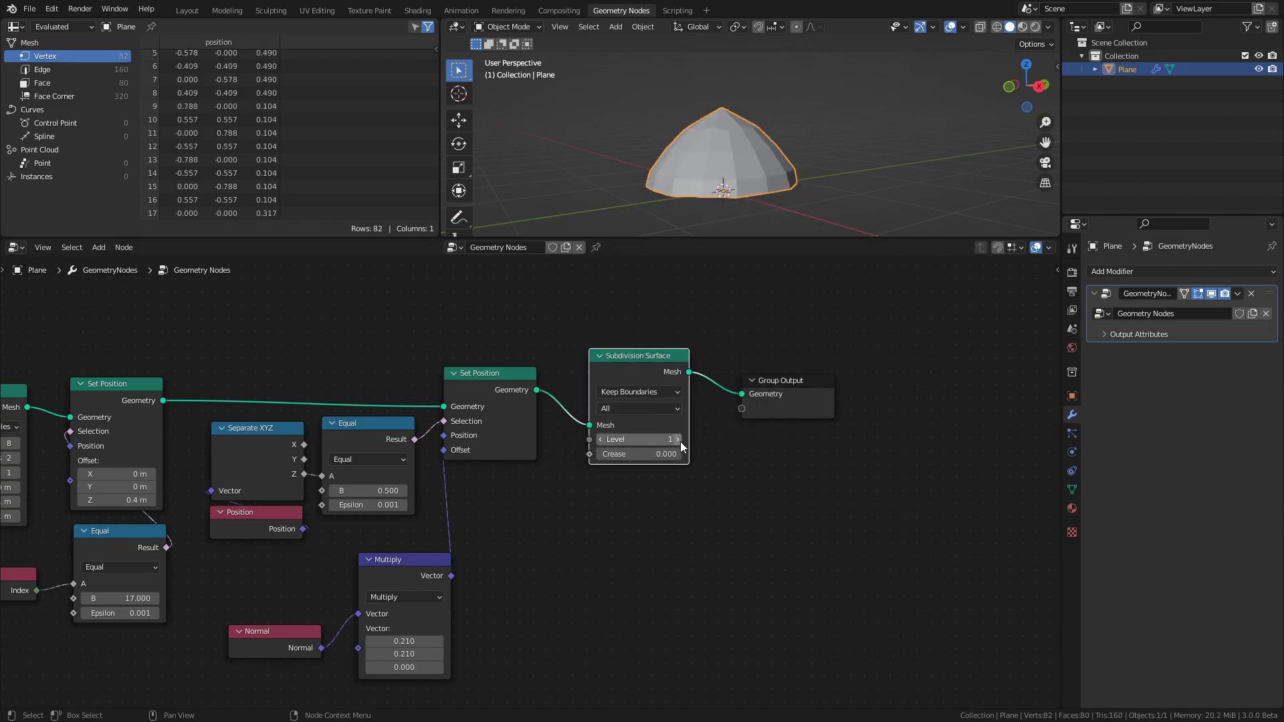
{"action": "left_click", "coordinate": [678, 440]}
{"action": "middle_click_drag", "start_coordinate": [735, 433], "coordinate": [581, 428]}
- Insert a Set Shade Smooth node just before the Group Output
{"action": "key", "text": "shift+a"}
{"action": "left_click", "coordinate": [581, 428]}
{"action": "type", "text": "set"}
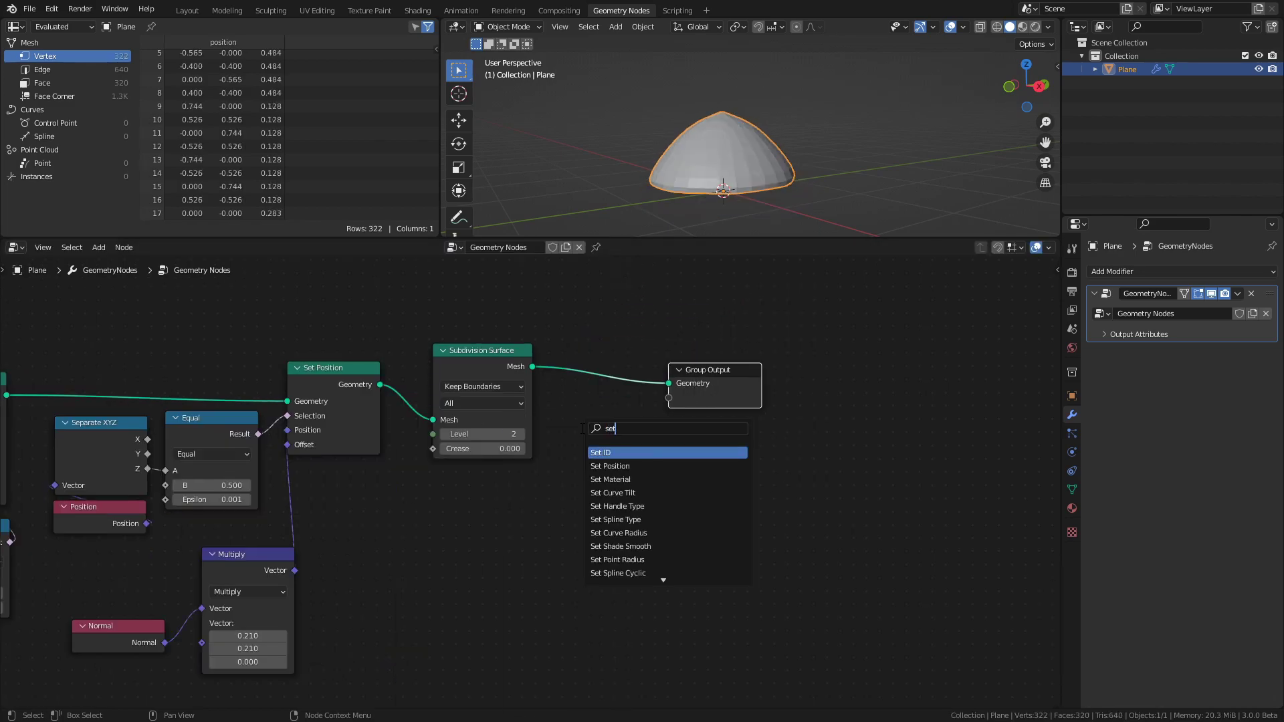
{"action": "type", "text": " sha"}
{"action": "key", "text": "Return"}
{"action": "left_click", "coordinate": [632, 359]}
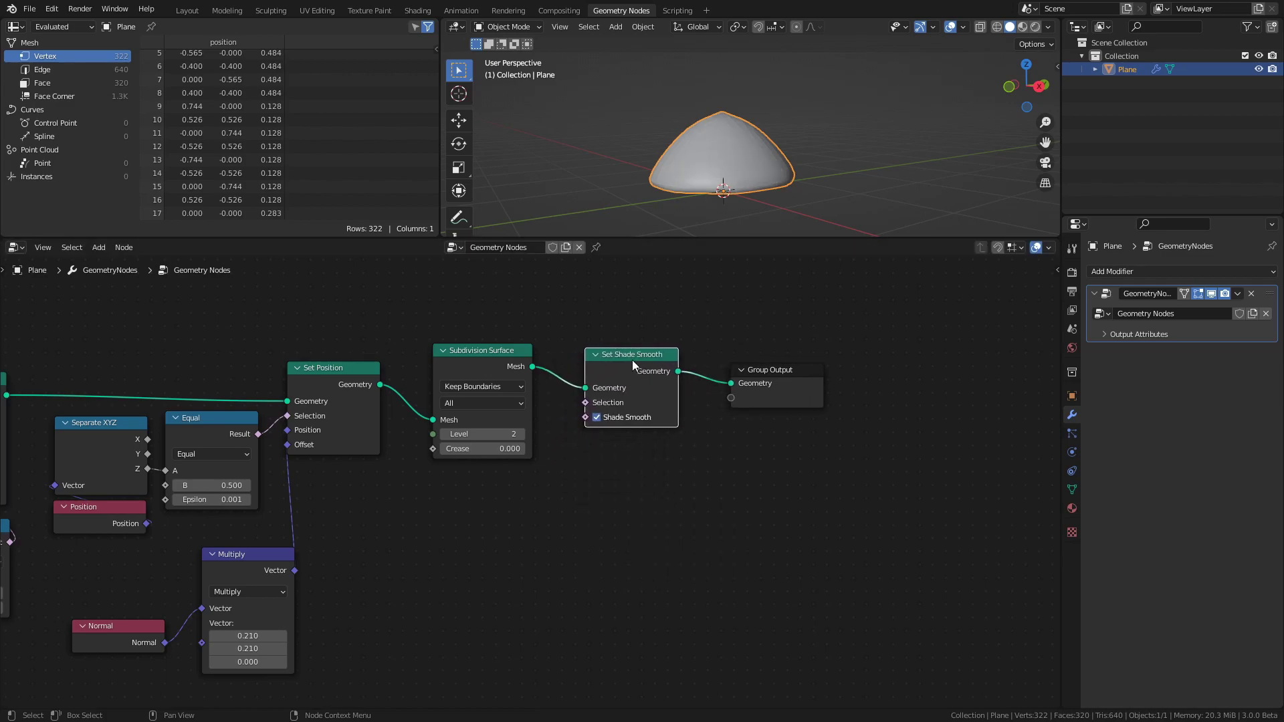
{"action": "middle_click_drag", "start_coordinate": [760, 182], "coordinate": [742, 201]}
{"action": "middle_click_drag", "start_coordinate": [789, 435], "coordinate": [532, 401], "text": "ctrl"}
- Group every node except Group Output into a single node group
{"action": "key", "text": "ctrl+s"}
{"action": "left_click_drag", "start_coordinate": [196, 341], "coordinate": [797, 608]}
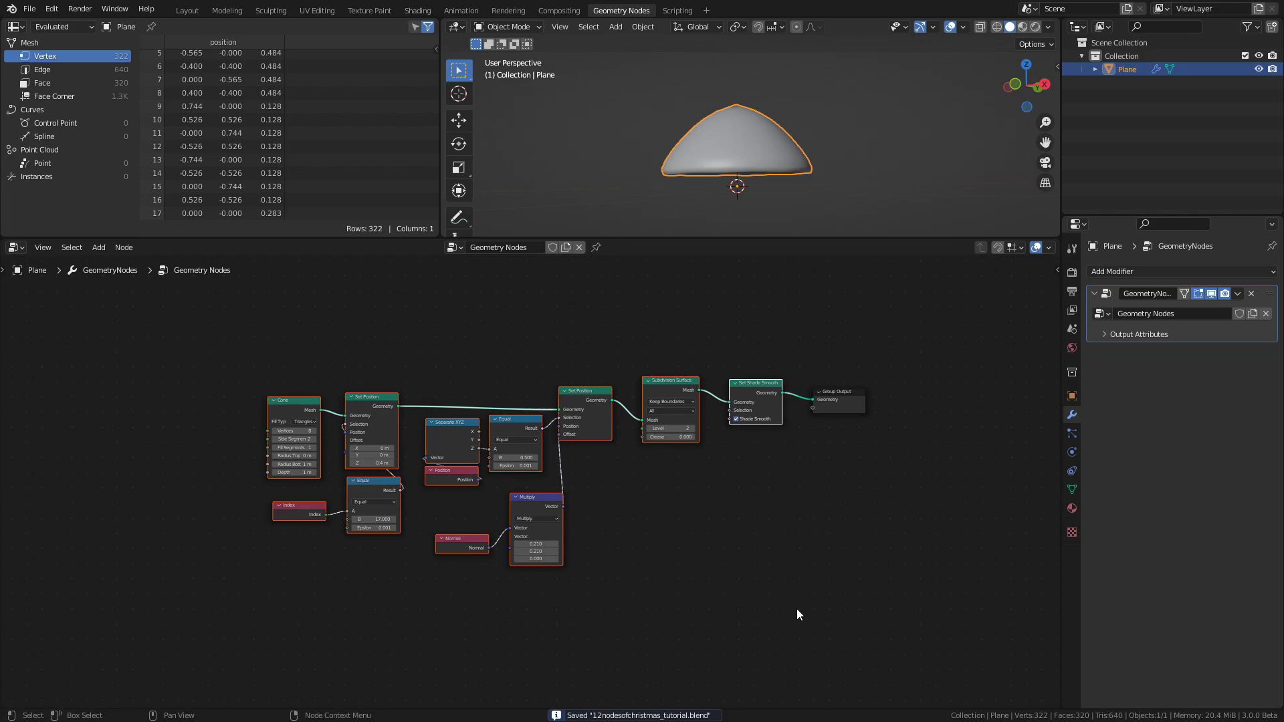
{"action": "key", "text": "ctrl+g"}
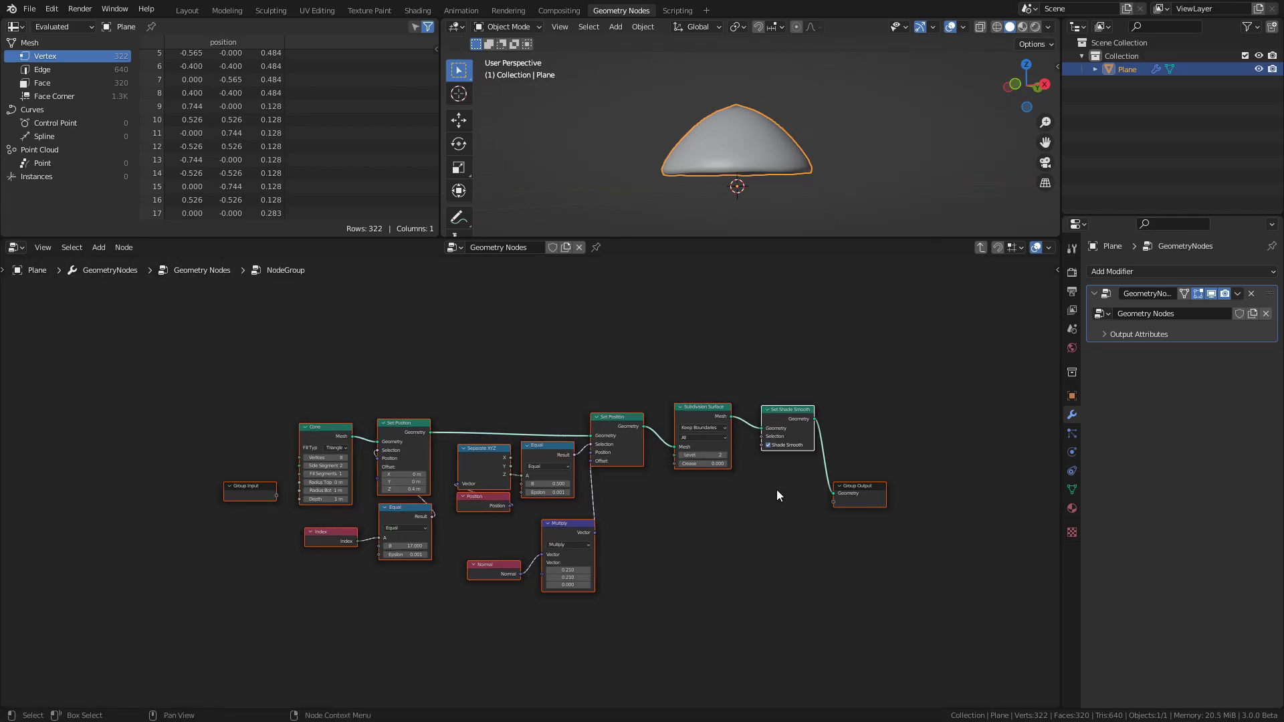
{"action": "left_click", "coordinate": [981, 249]}
{"action": "middle_click_drag", "start_coordinate": [688, 541], "coordinate": [595, 460], "text": "ctrl"}
- Label the new group node TreeLayer and save the file
{"action": "key", "text": "n"}
{"action": "key", "text": "ctrl+s"}
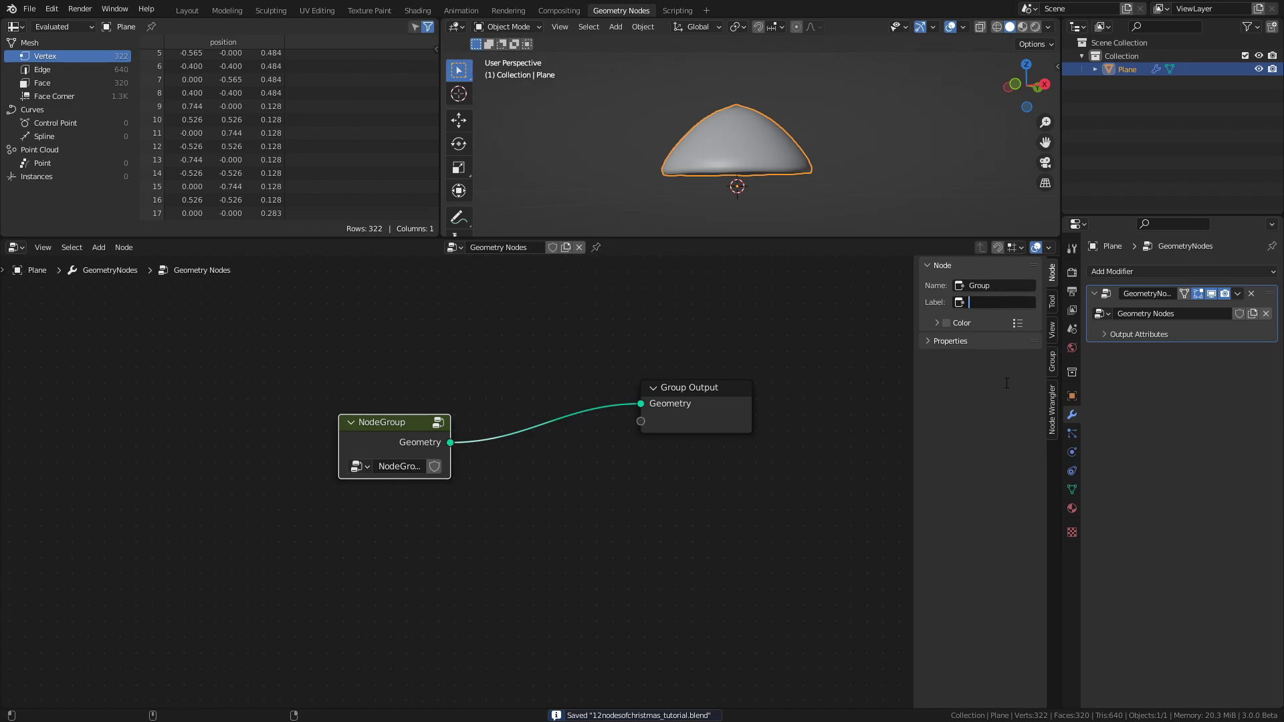
{"action": "type", "text": "TreeLayer"}
{"action": "key", "text": "Return"}
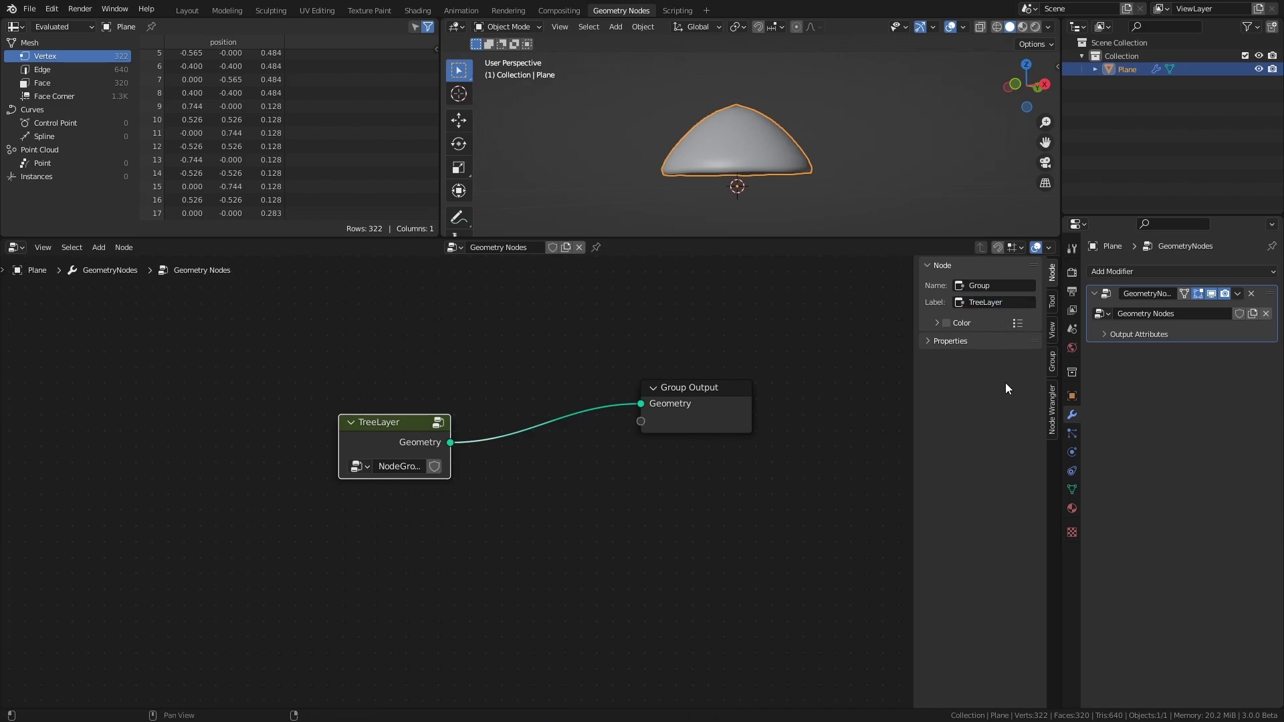
{"action": "key", "text": "n"}
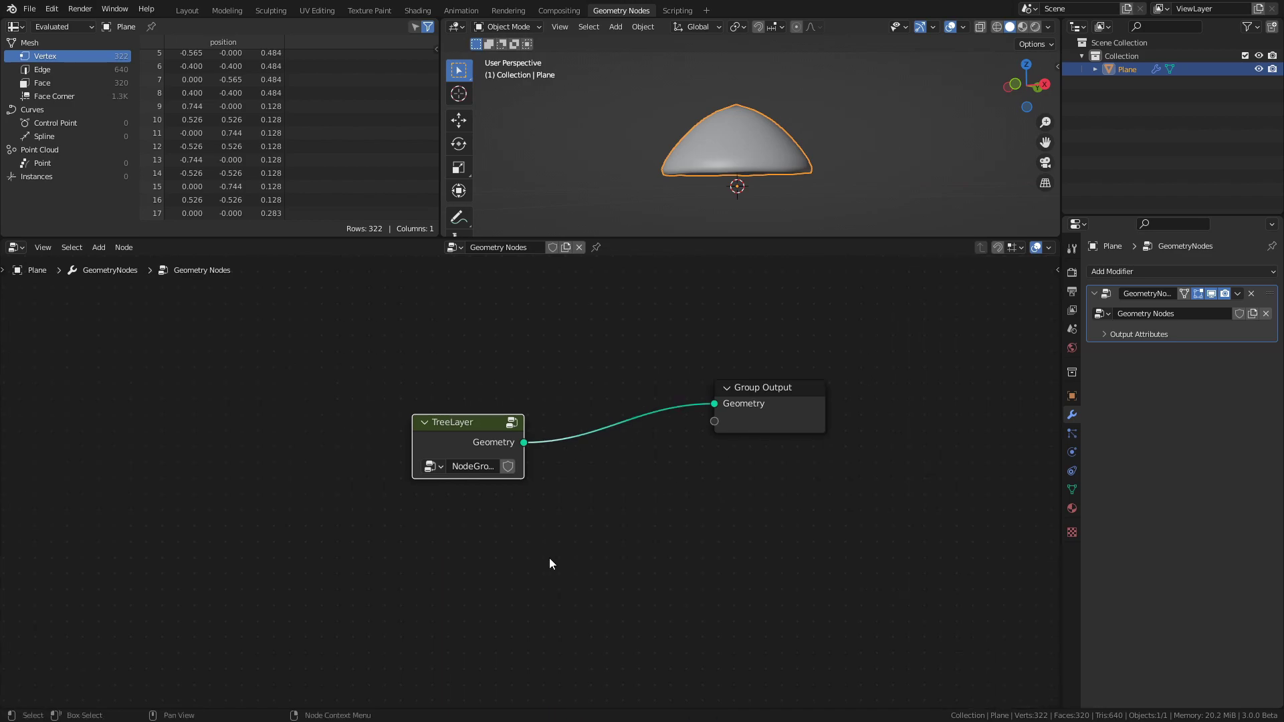
{"action": "key", "text": "ctrl+s"}
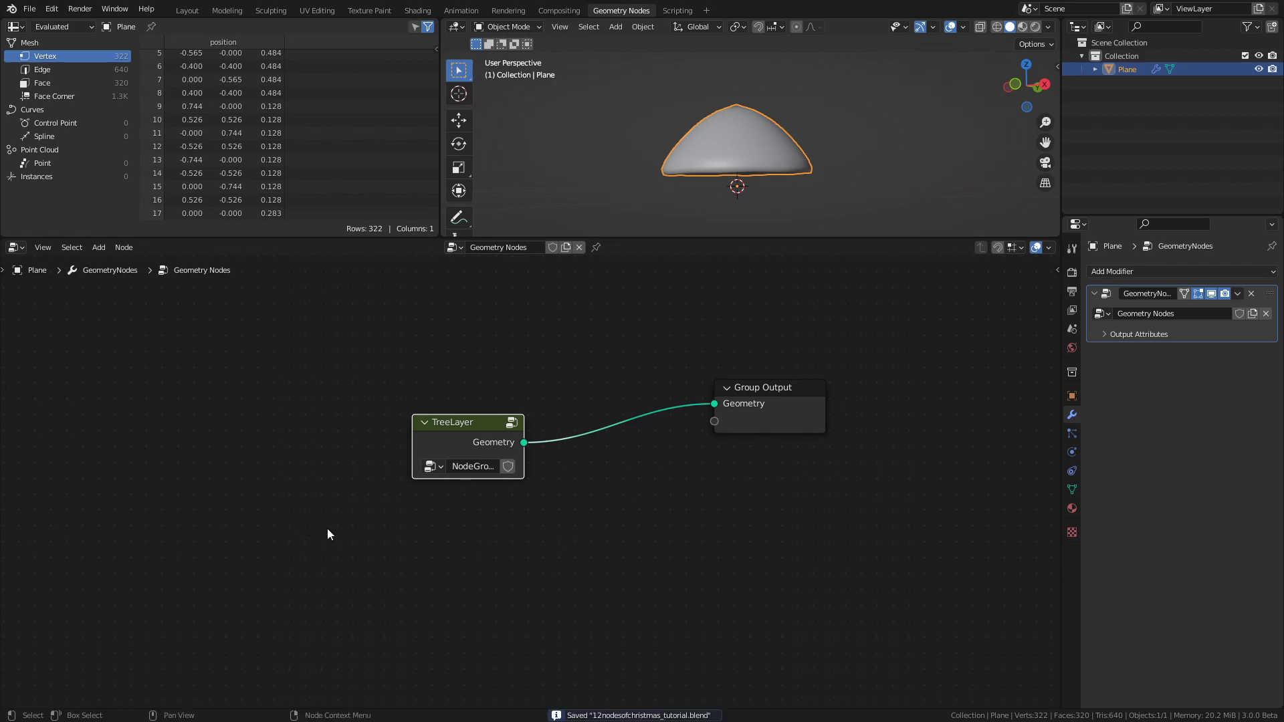
- Cut the TreeLayer link and wire a new Mesh Line node into Group Output
{"action": "scroll", "coordinate": [612, 520], "scroll_direction": "down", "scroll_amount": 2}
{"action": "right_click_drag", "start_coordinate": [611, 520], "coordinate": [603, 412], "text": "ctrl"}
{"action": "key", "text": "shift+a"}
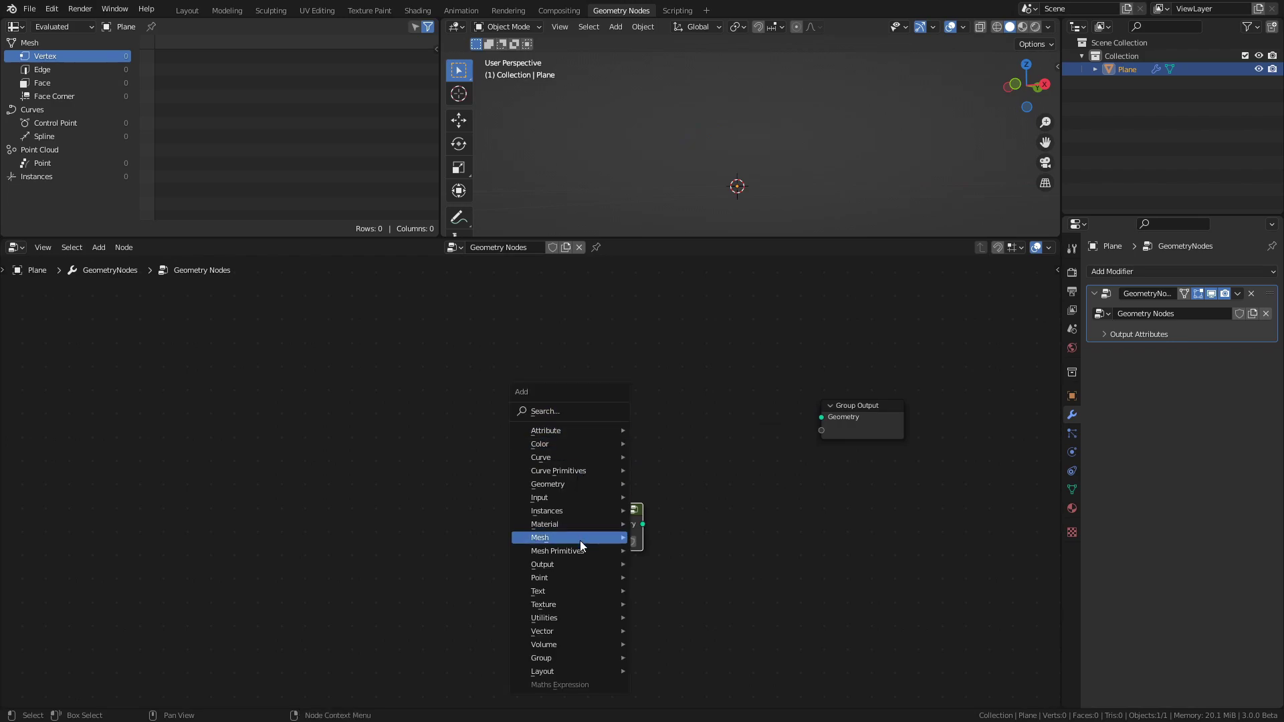
{"action": "mouse_move", "coordinate": [579, 548]}
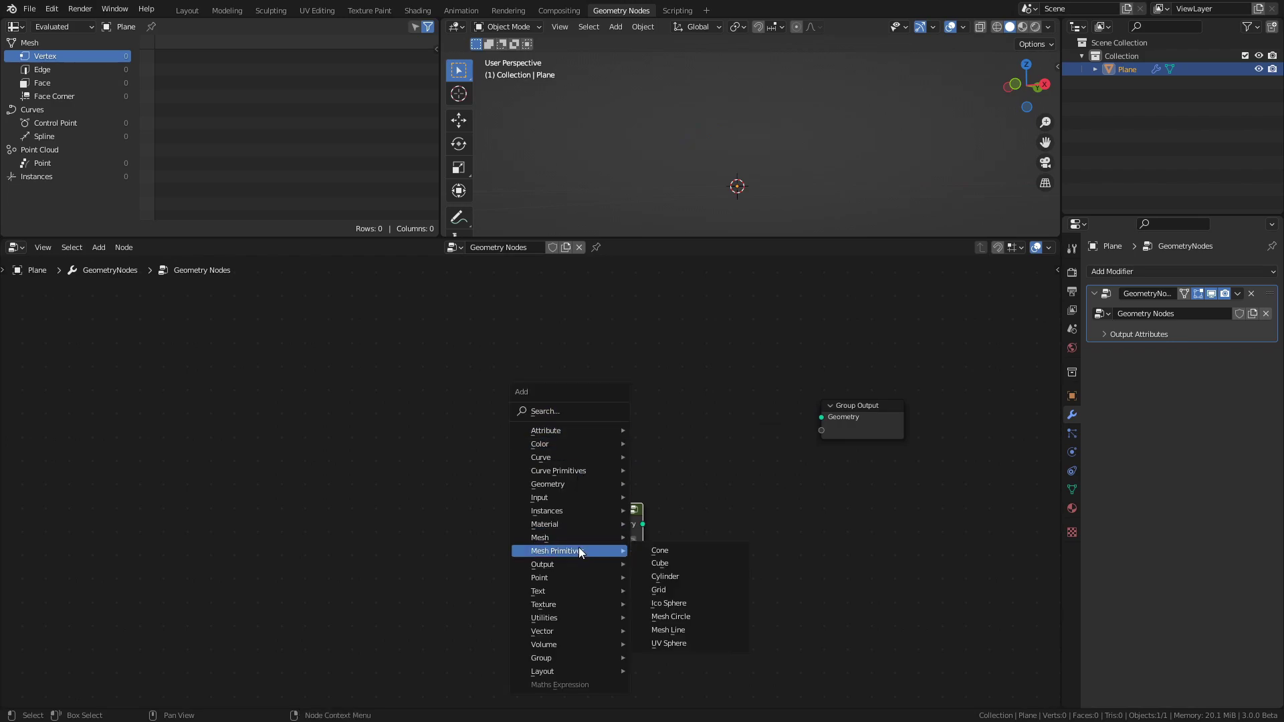
{"action": "left_click", "coordinate": [688, 629]}
{"action": "left_click", "coordinate": [521, 373]}
{"action": "left_click_drag", "start_coordinate": [521, 372], "coordinate": [758, 445]}
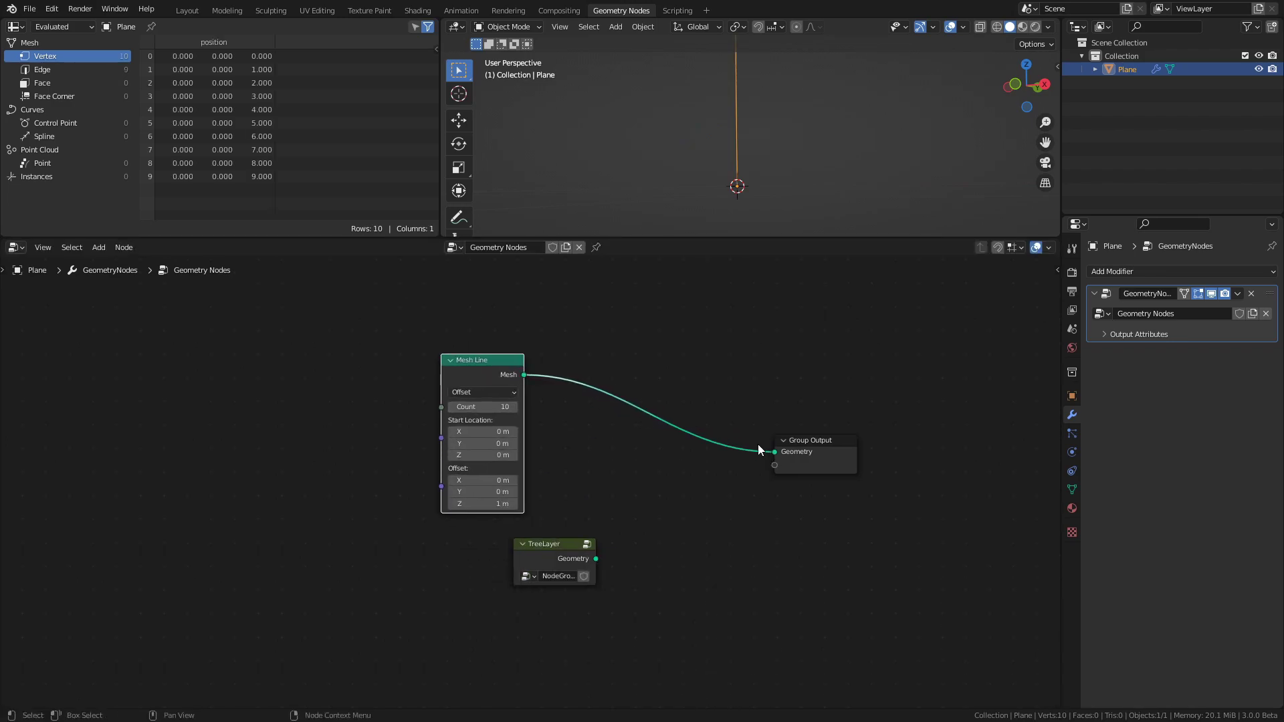
- Set Mesh Line to End Points with Count 6, Start Z 2 m, End Z 0 m, and save
{"action": "left_click", "coordinate": [499, 391]}
{"action": "left_click", "coordinate": [495, 418]}
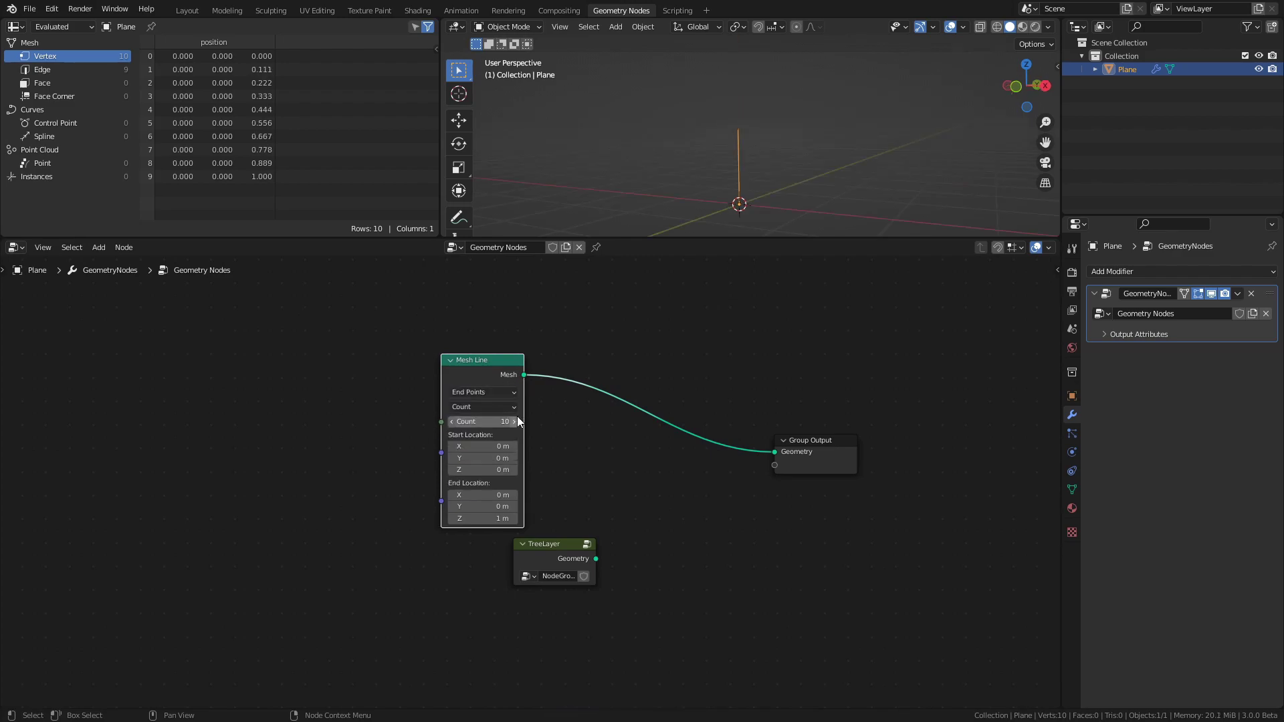
{"action": "left_click", "coordinate": [495, 421]}
{"action": "type", "text": "6"}
{"action": "key", "text": "Return"}
{"action": "left_click", "coordinate": [481, 469]}
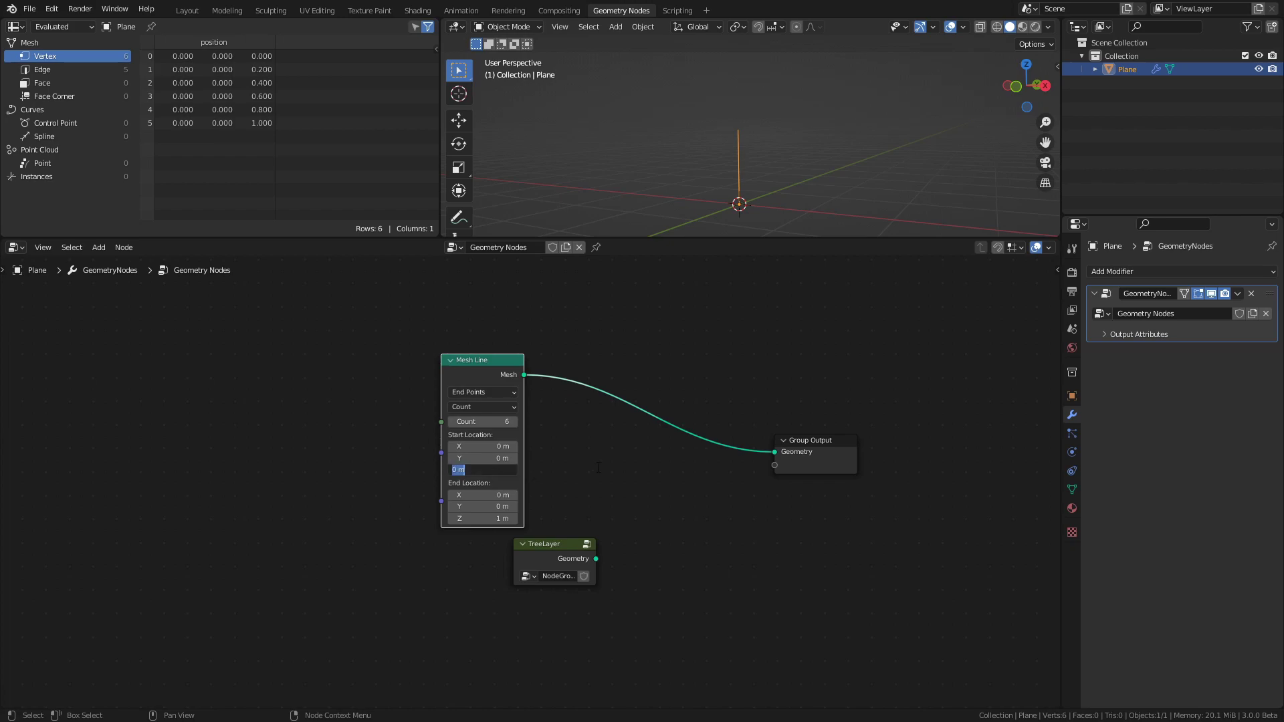
{"action": "type", "text": "2"}
{"action": "key", "text": "Return"}
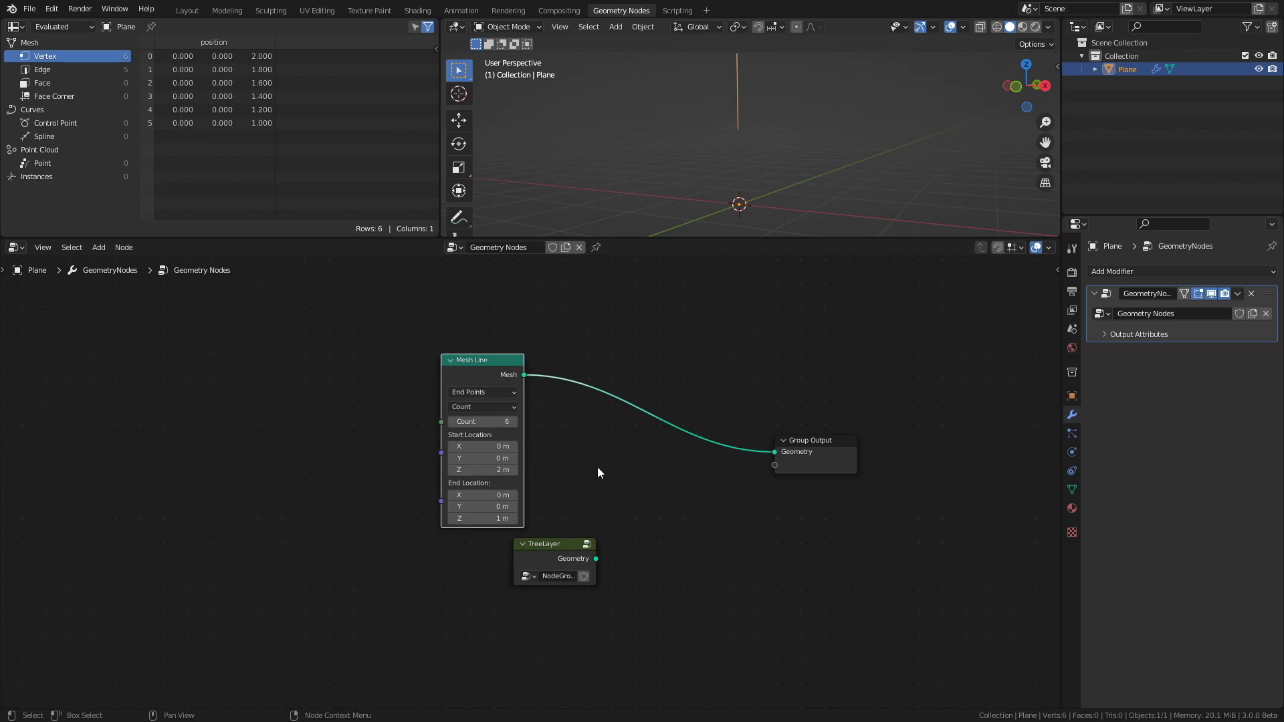
{"action": "left_click", "coordinate": [481, 519]}
{"action": "type", "text": "0"}
{"action": "key", "text": "Return"}
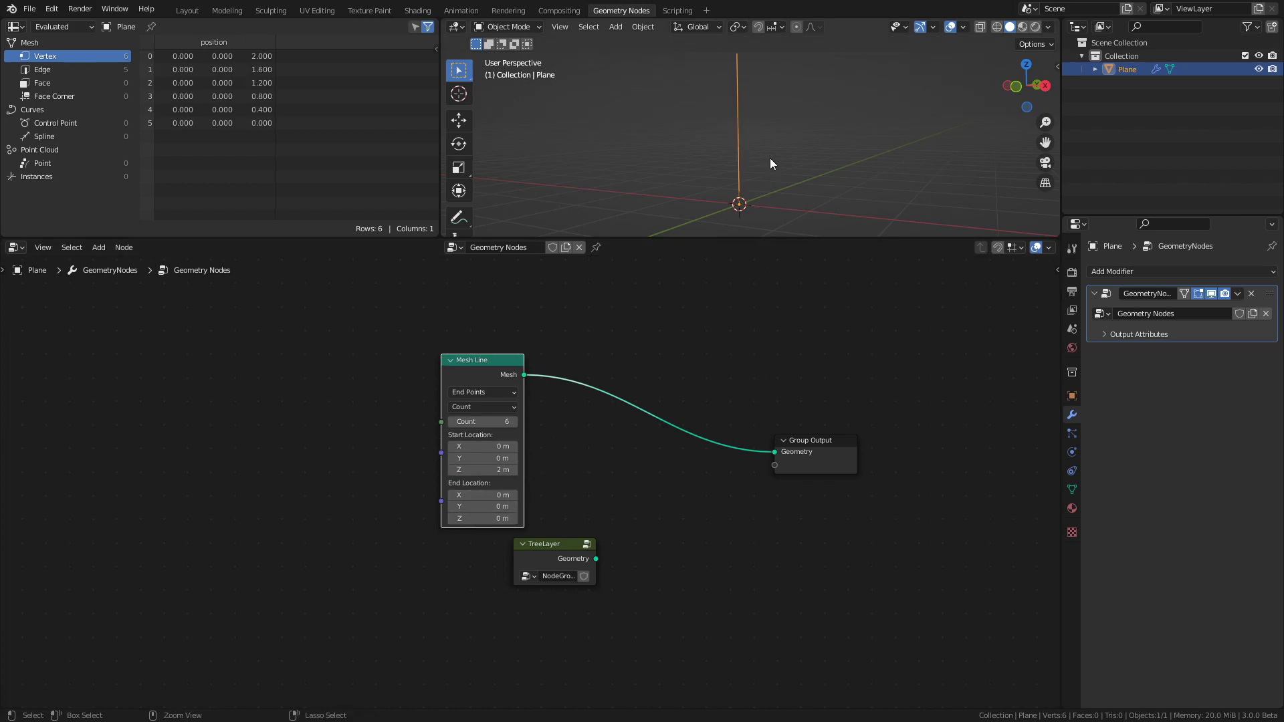
{"action": "scroll", "coordinate": [772, 159], "scroll_direction": "down", "scroll_amount": 2}
{"action": "scroll", "coordinate": [778, 165], "scroll_direction": "down", "scroll_amount": 1}
{"action": "key", "text": "ctrl+s"}
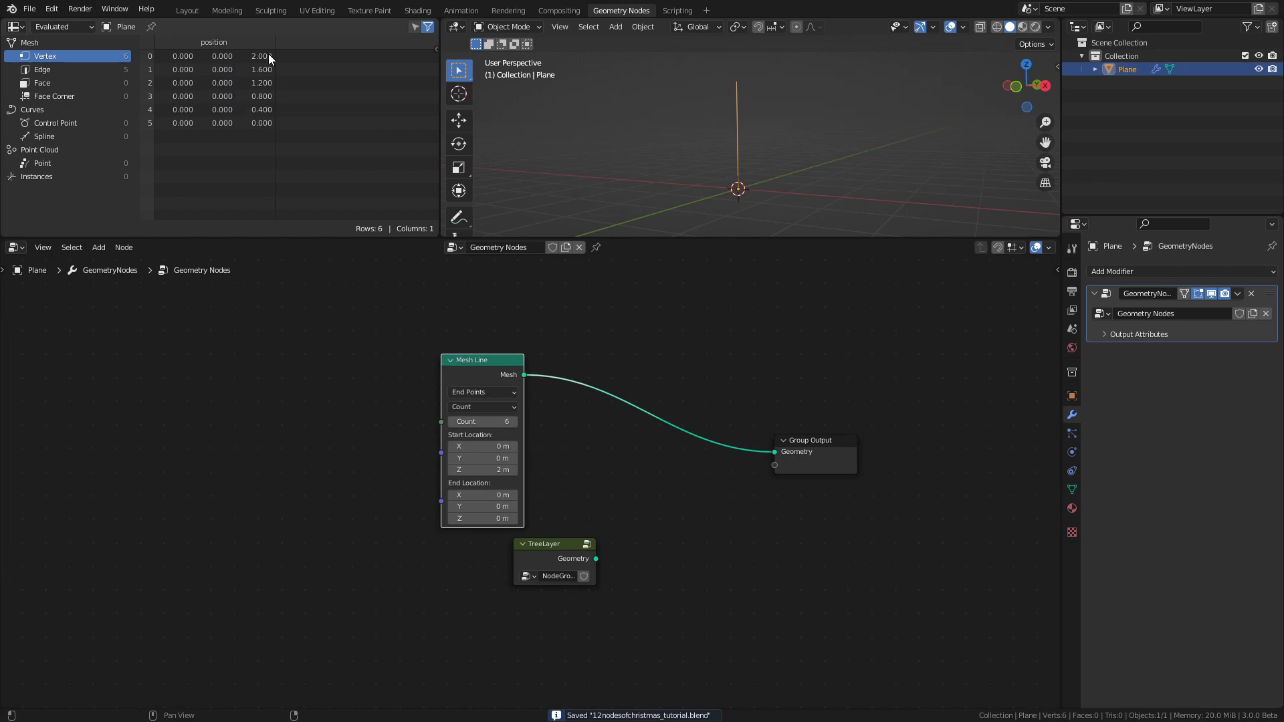
- Insert Instance on Points after Mesh Line, instancing TreeLayer on every point
{"action": "key", "text": "shift+a"}
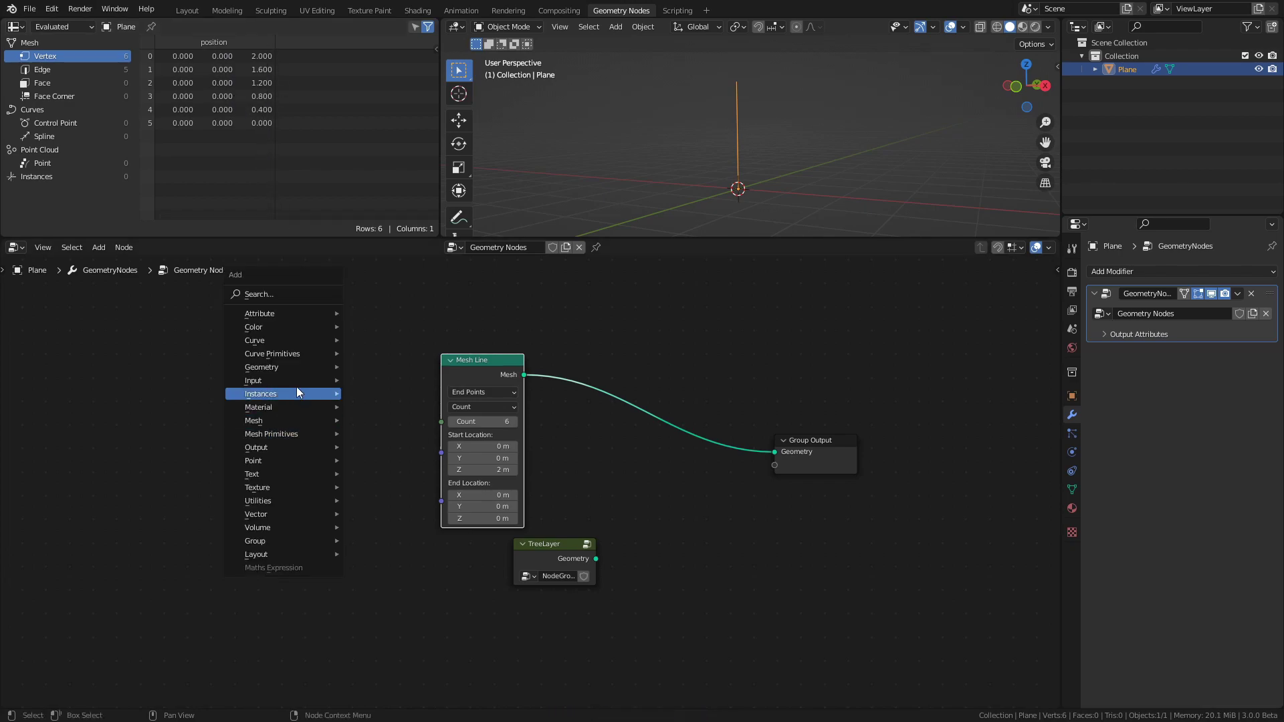
{"action": "mouse_move", "coordinate": [296, 387]}
{"action": "left_click", "coordinate": [397, 392]}
{"action": "left_click", "coordinate": [665, 366]}
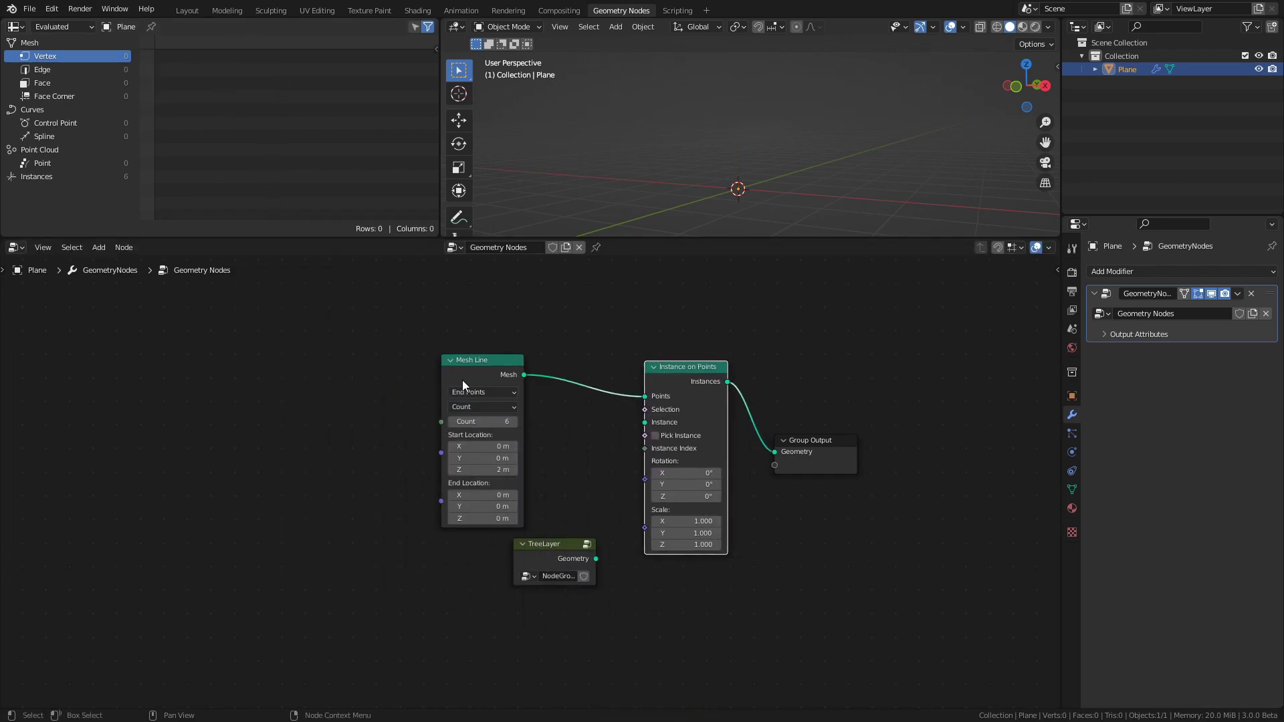
{"action": "left_click_drag", "start_coordinate": [555, 543], "coordinate": [653, 418]}
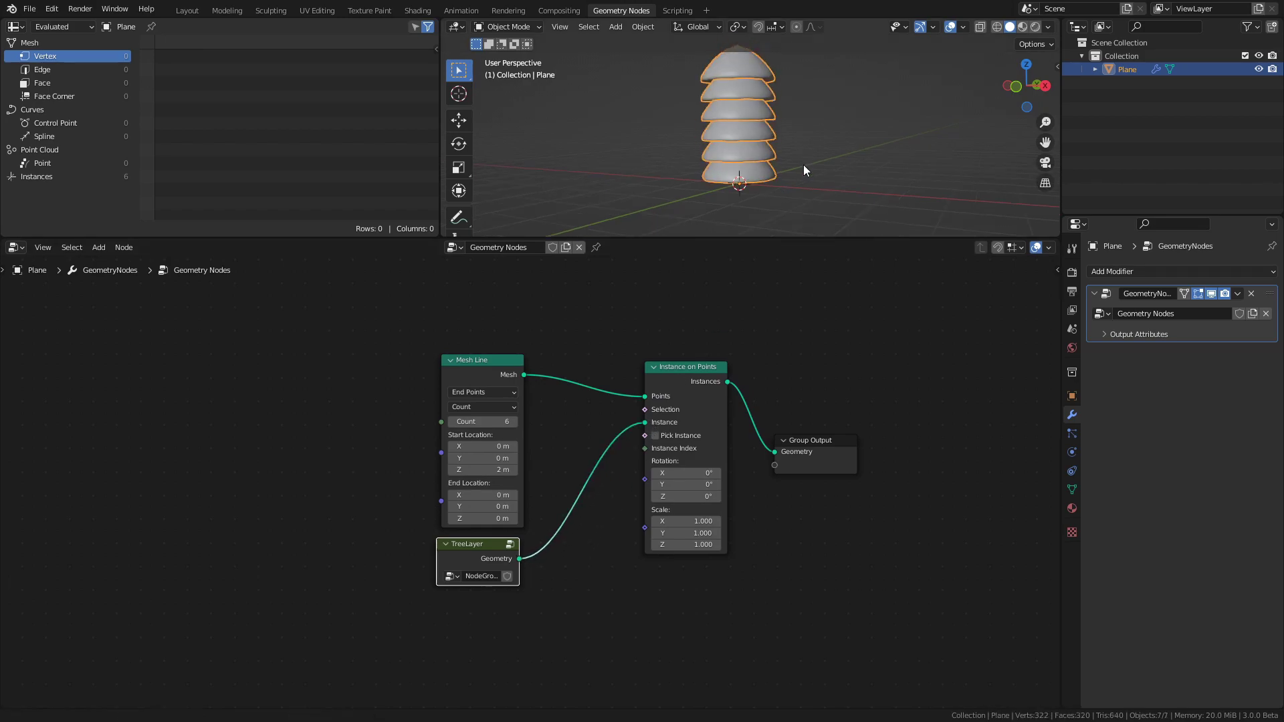
{"action": "middle_click_drag", "start_coordinate": [804, 165], "coordinate": [789, 192]}
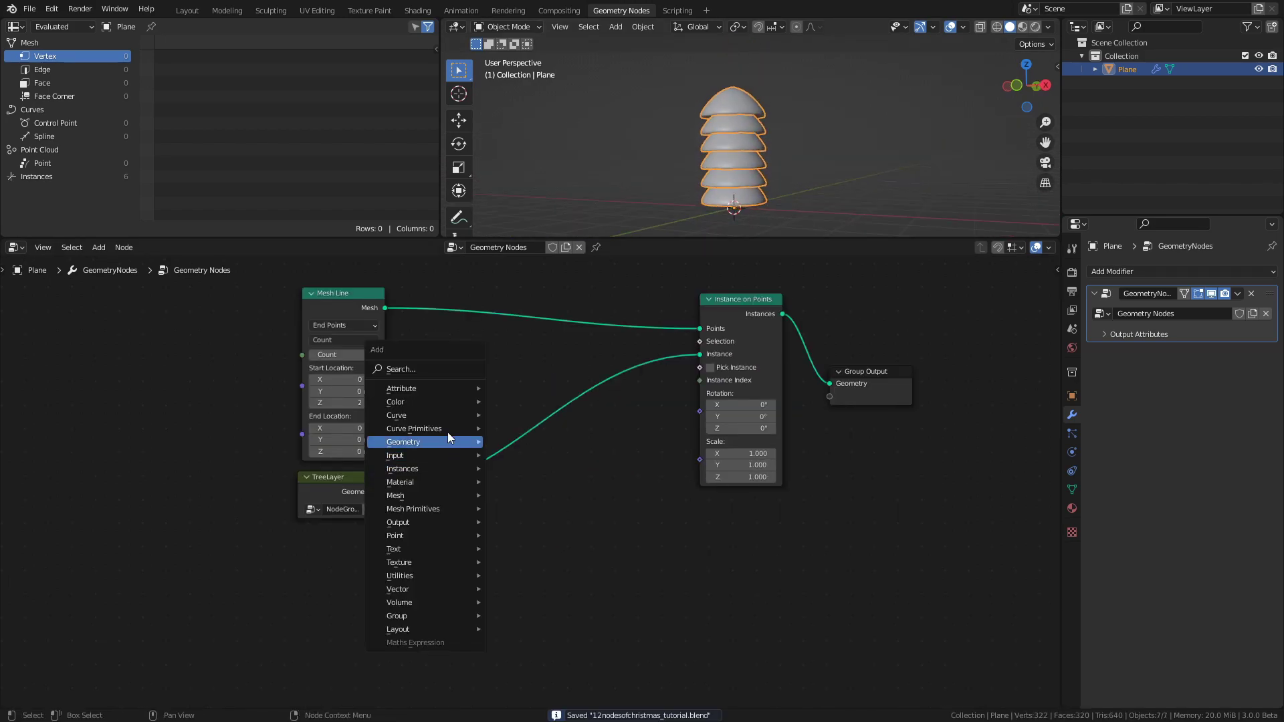
- Add an Index node, a vector Add node, and a duplicate switched to Multiply
{"action": "mouse_move", "coordinate": [423, 457]}
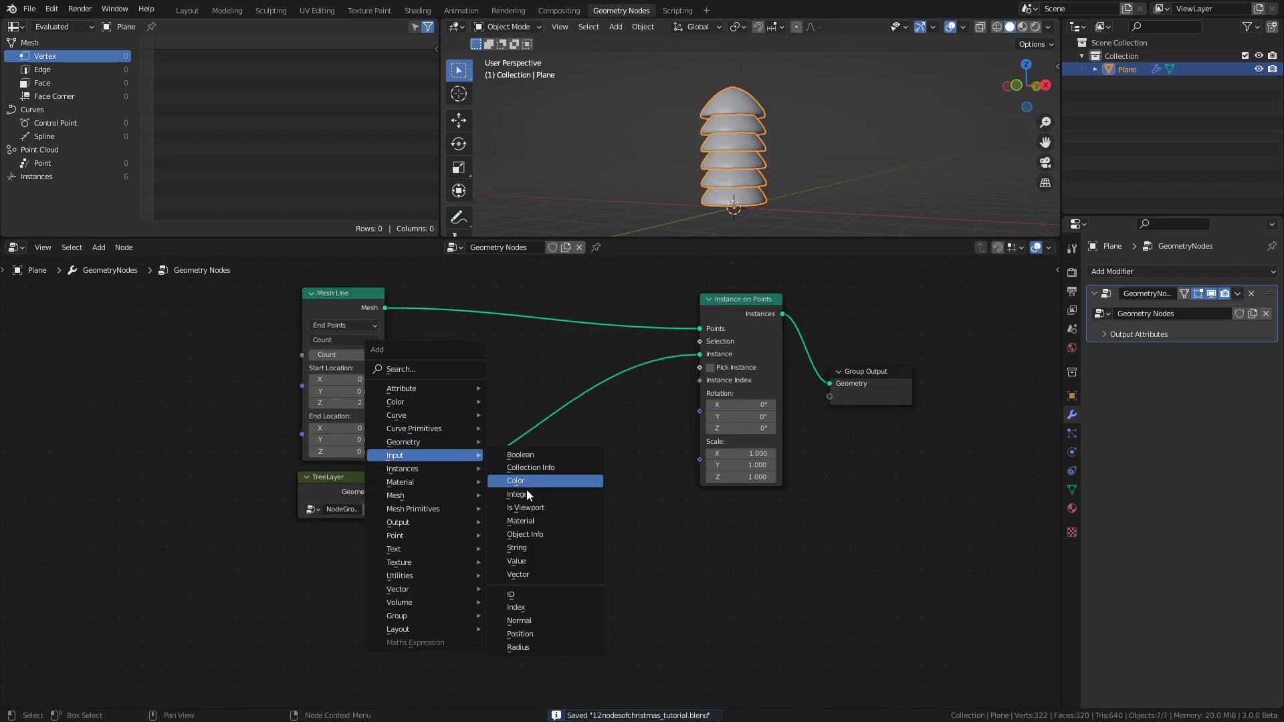
{"action": "left_click", "coordinate": [535, 608]}
{"action": "left_click", "coordinate": [281, 545]}
{"action": "key", "text": "shift+a"}
{"action": "mouse_move", "coordinate": [428, 605]}
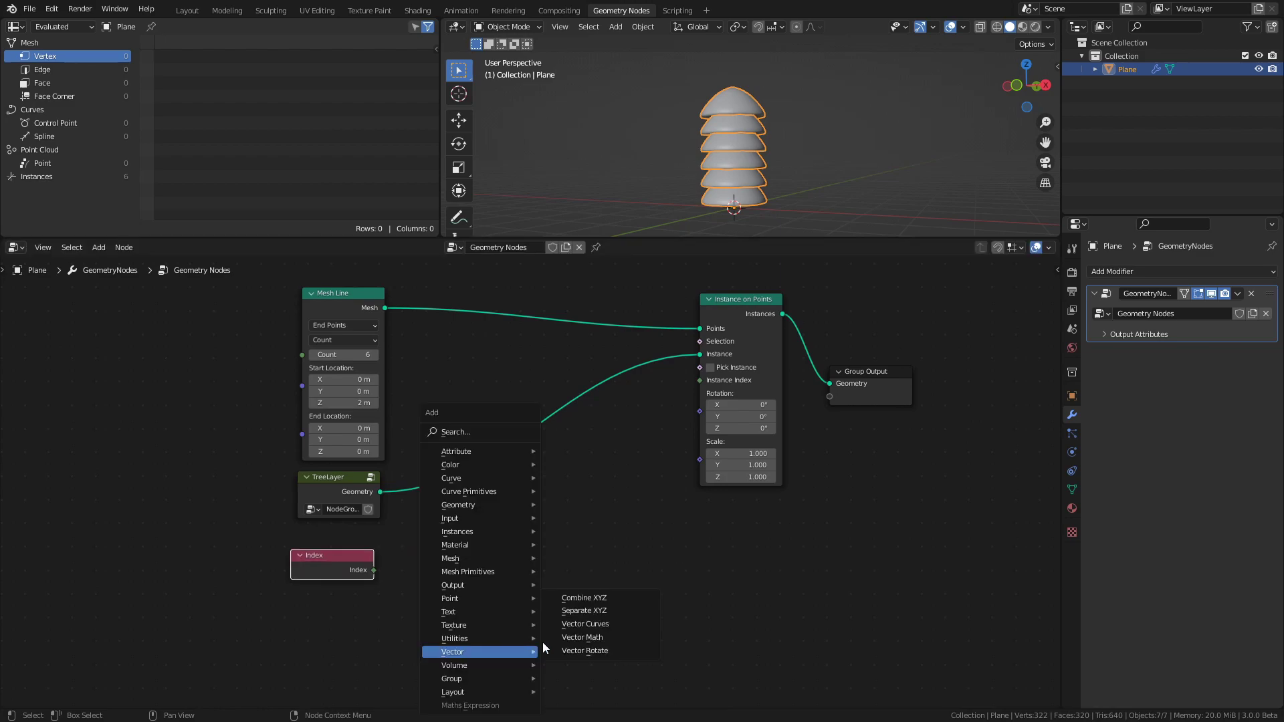
{"action": "left_click", "coordinate": [576, 627]}
{"action": "left_click", "coordinate": [410, 530]}
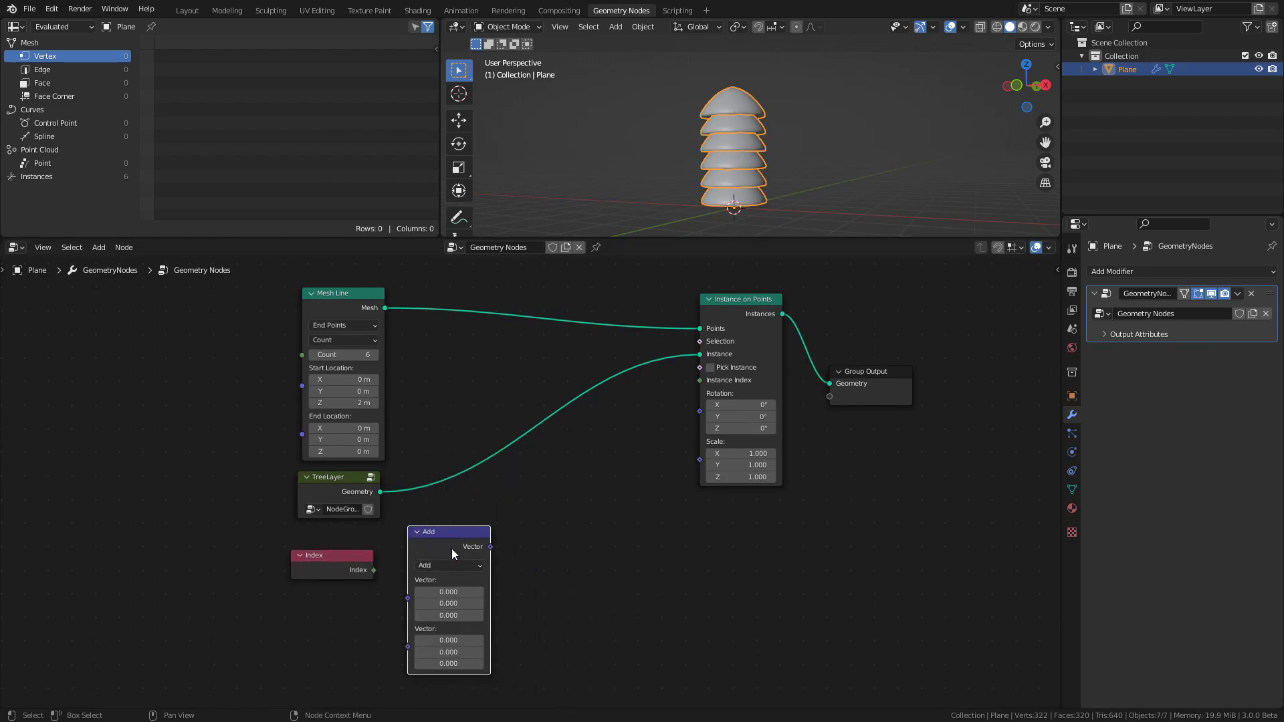
{"action": "key", "text": "shift+d"}
{"action": "left_click", "coordinate": [591, 531]}
{"action": "left_click", "coordinate": [596, 547]}
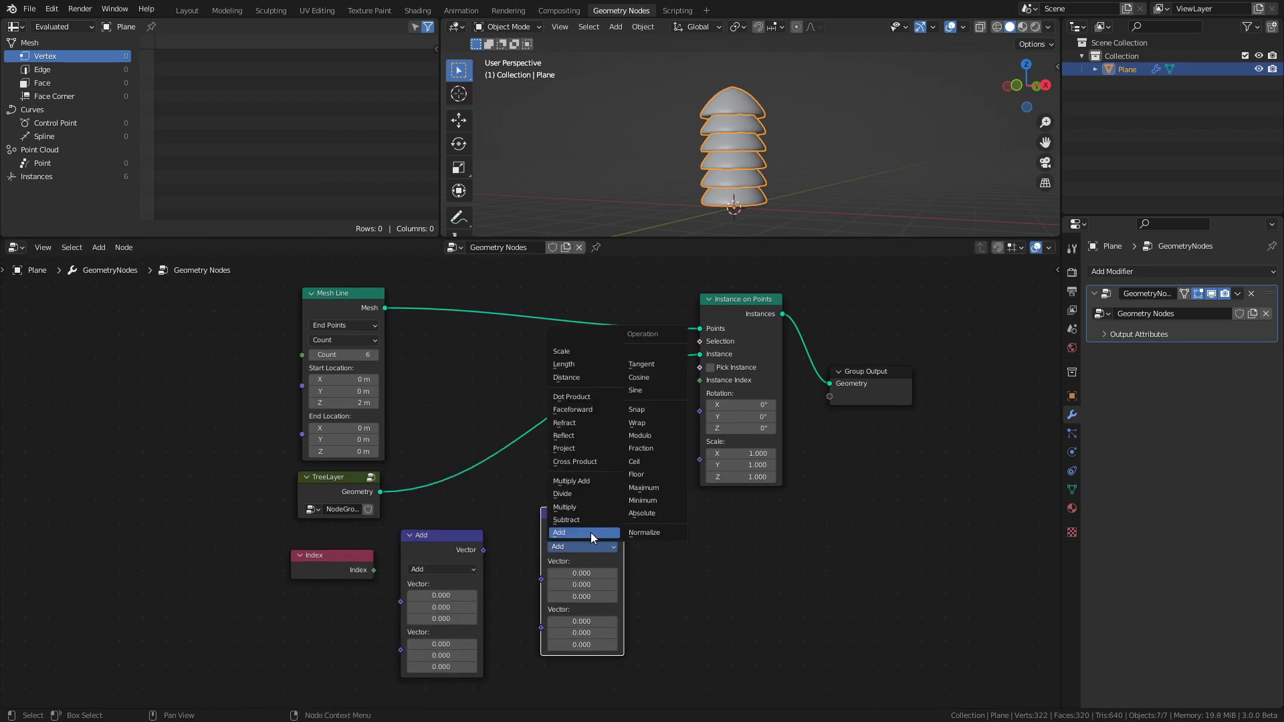
{"action": "left_click", "coordinate": [588, 509]}
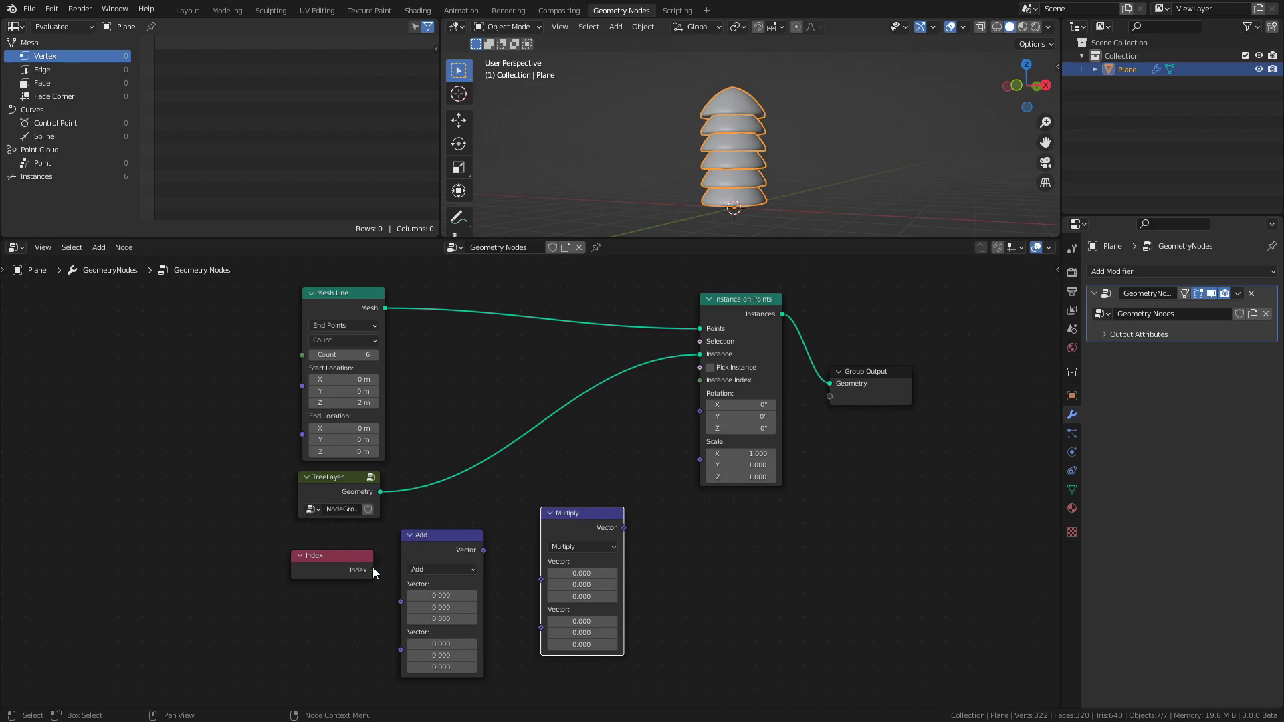
- Wire Index into Add, Add into Multiply, and Multiply into the instance Scale
{"action": "left_click_drag", "start_coordinate": [373, 570], "coordinate": [405, 607]}
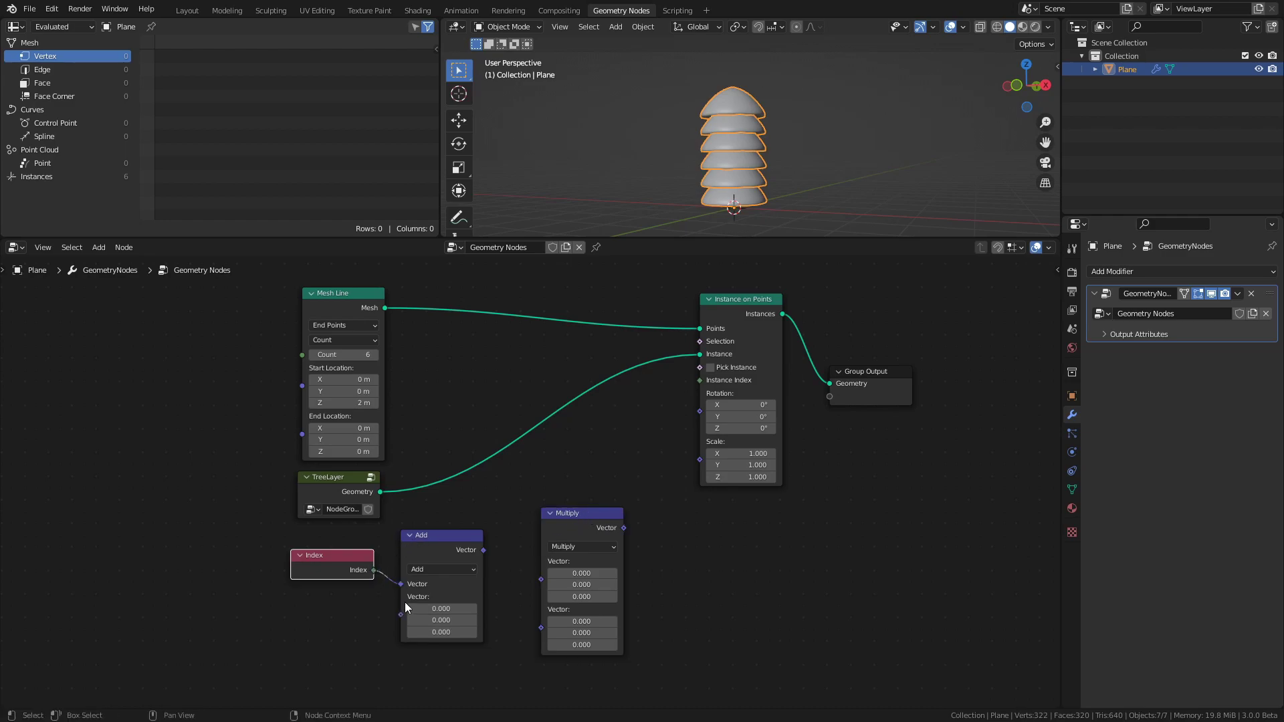
{"action": "left_click_drag", "start_coordinate": [484, 549], "coordinate": [541, 563]}
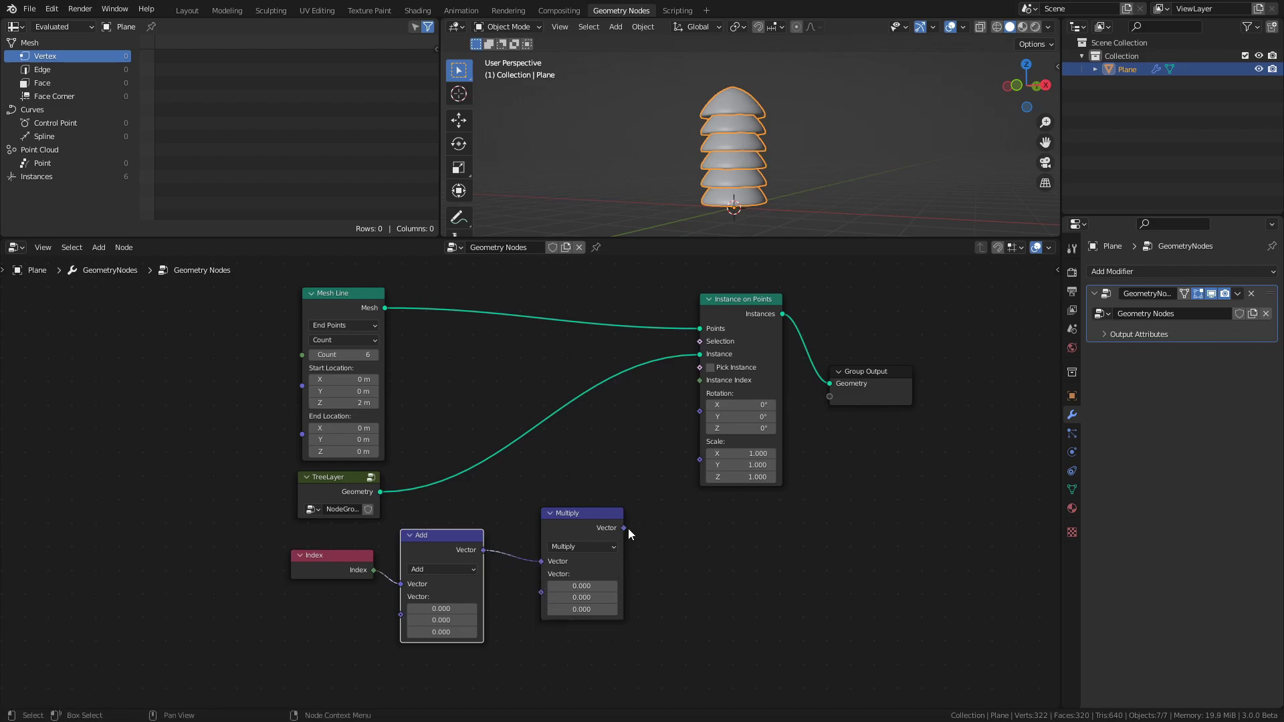
{"action": "left_click_drag", "start_coordinate": [625, 529], "coordinate": [697, 457]}
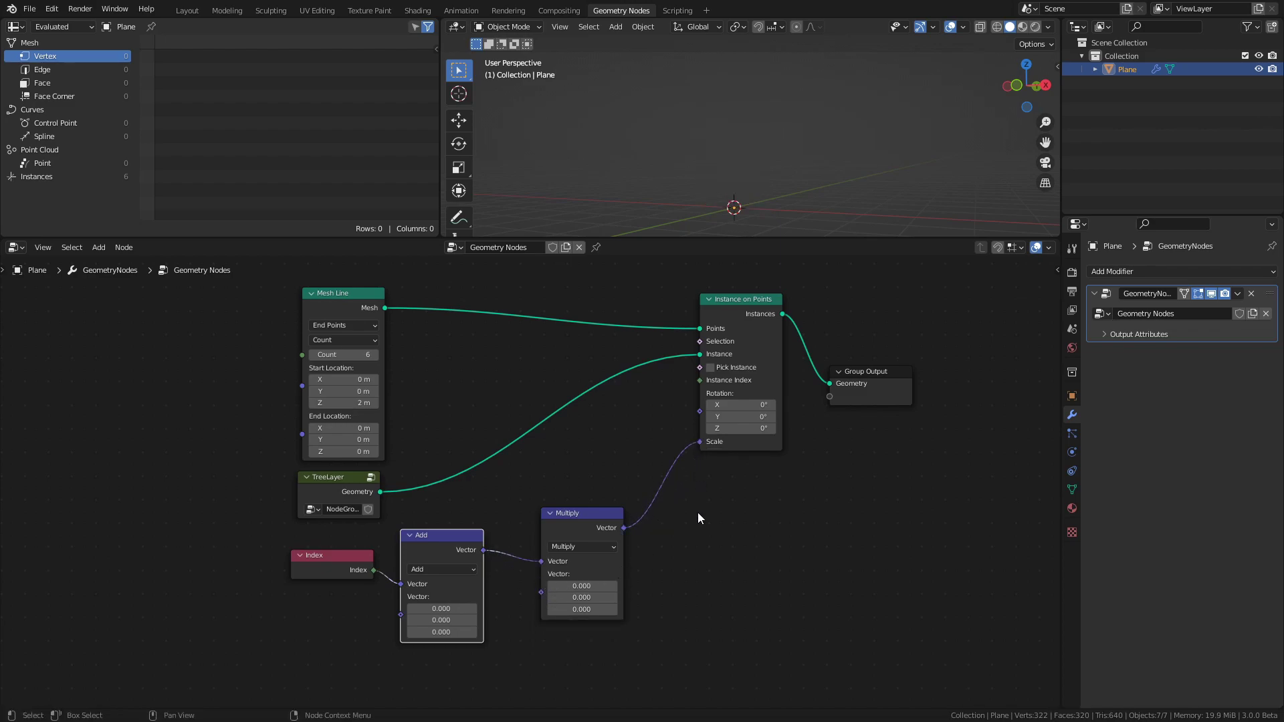
{"action": "left_click_drag", "start_coordinate": [582, 586], "coordinate": [587, 637]}
- Set all three Multiply factors to 0.21 and save
{"action": "type", "text": "0.21"}
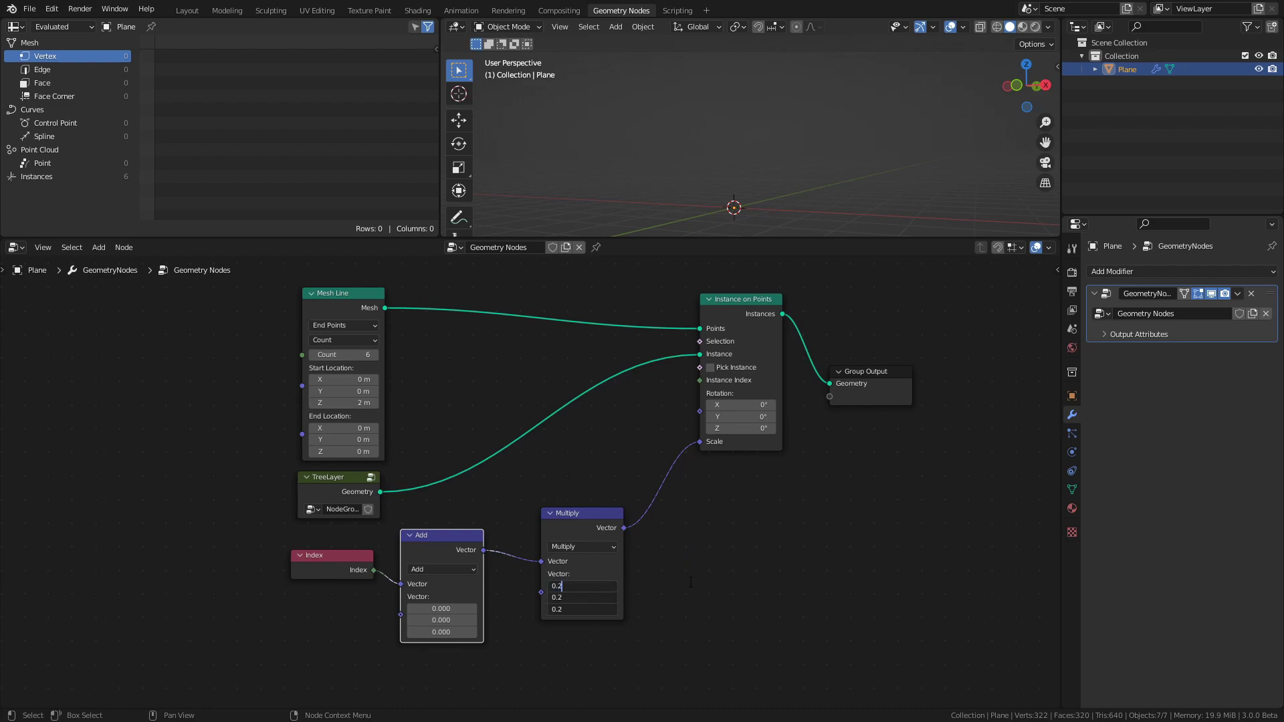
{"action": "key", "text": "Return"}
{"action": "key", "text": "ctrl+s"}
- Set all three Add offsets to 1.4 and save, checking the tapered tree
{"action": "scroll", "coordinate": [529, 539], "scroll_direction": "up", "scroll_amount": 2}
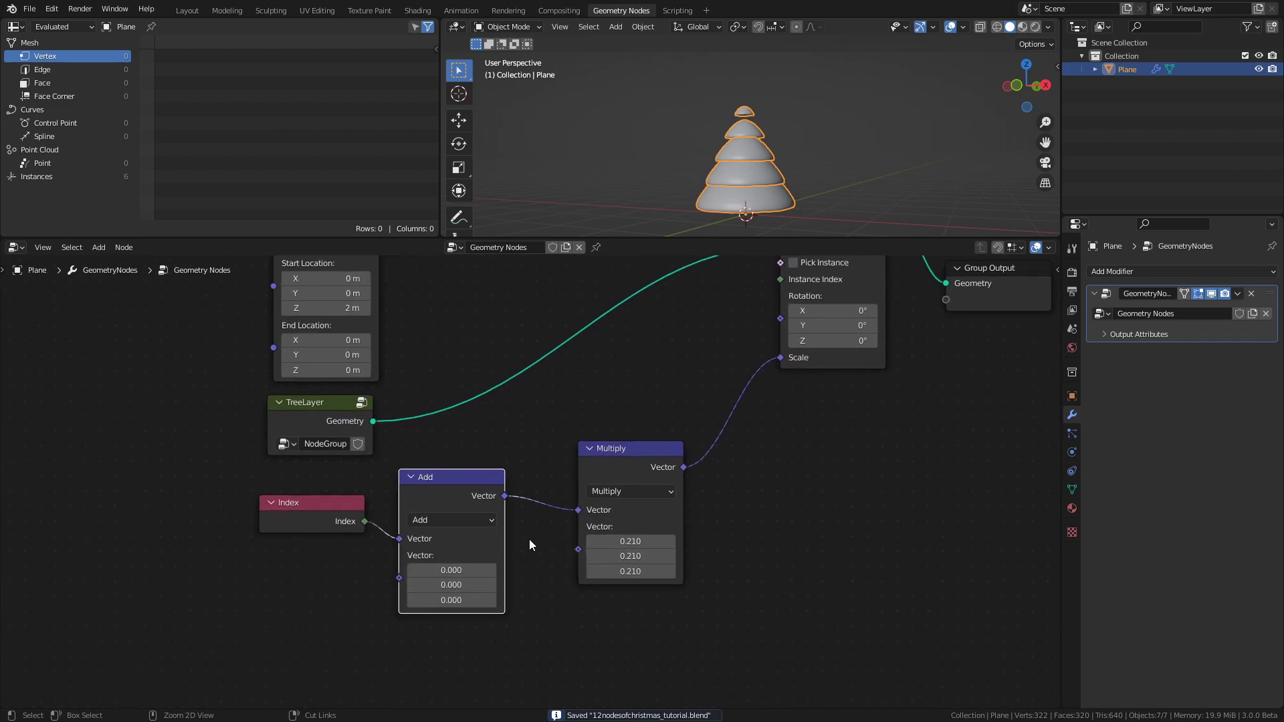
{"action": "type", "text": "0.22"}
{"action": "left_click_drag", "start_coordinate": [451, 569], "coordinate": [481, 609]}
{"action": "key", "text": "Return"}
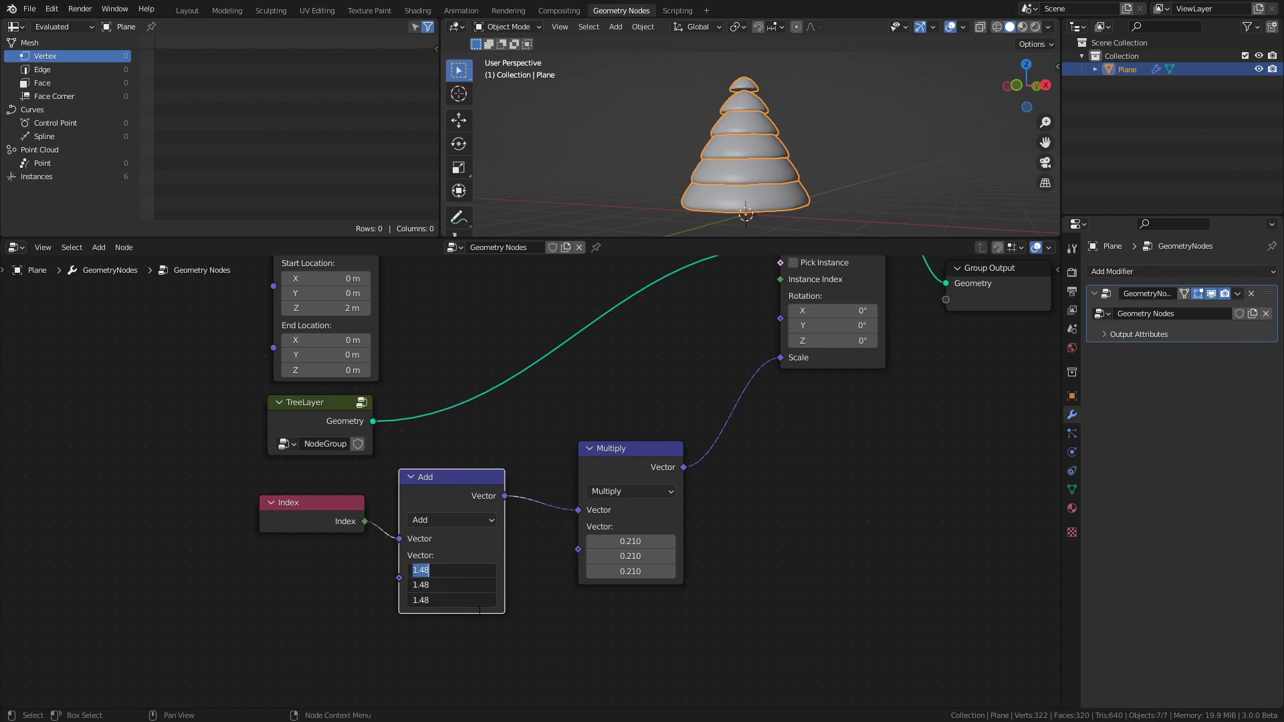
{"action": "type", "text": "1.4"}
{"action": "key", "text": "Return"}
{"action": "key", "text": "ctrl+s"}
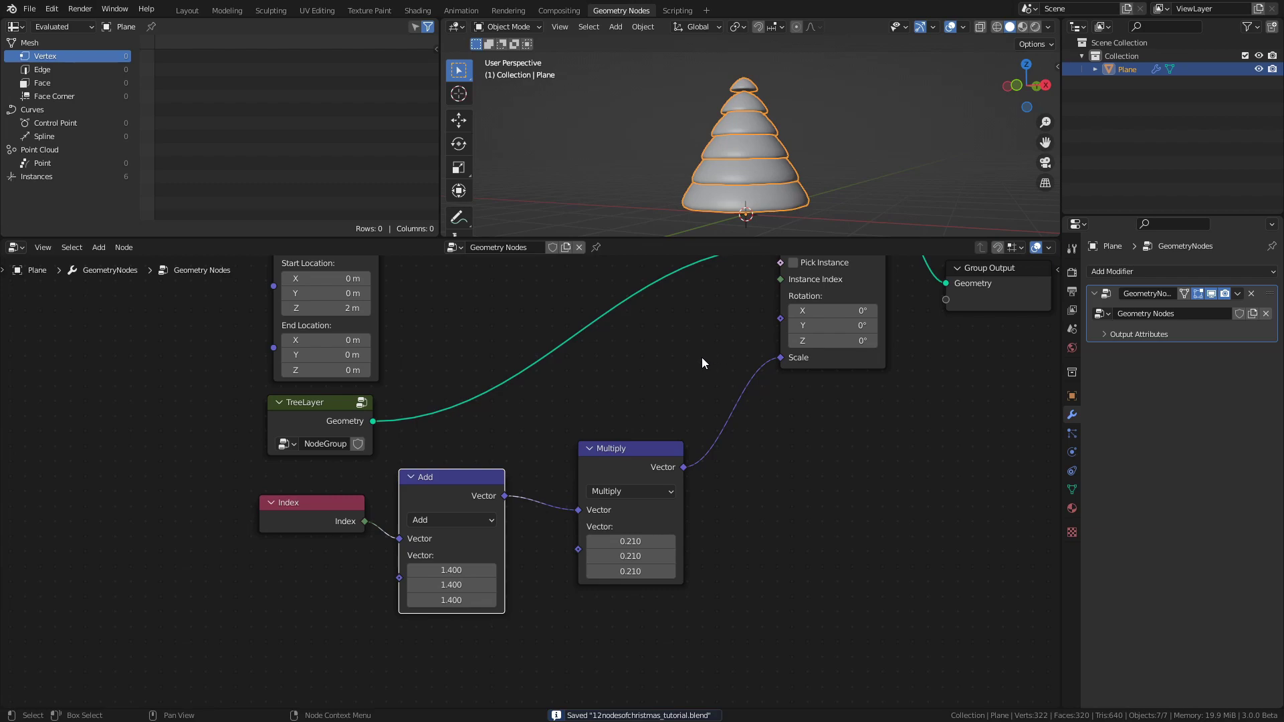
{"action": "mouse_move", "coordinate": [805, 139]}
{"action": "middle_mouse_down"}
{"action": "mouse_move", "coordinate": [721, 137]}
{"action": "mouse_move", "coordinate": [820, 141]}
{"action": "middle_mouse_up"}
{"action": "middle_click_drag", "start_coordinate": [809, 443], "coordinate": [716, 451]}
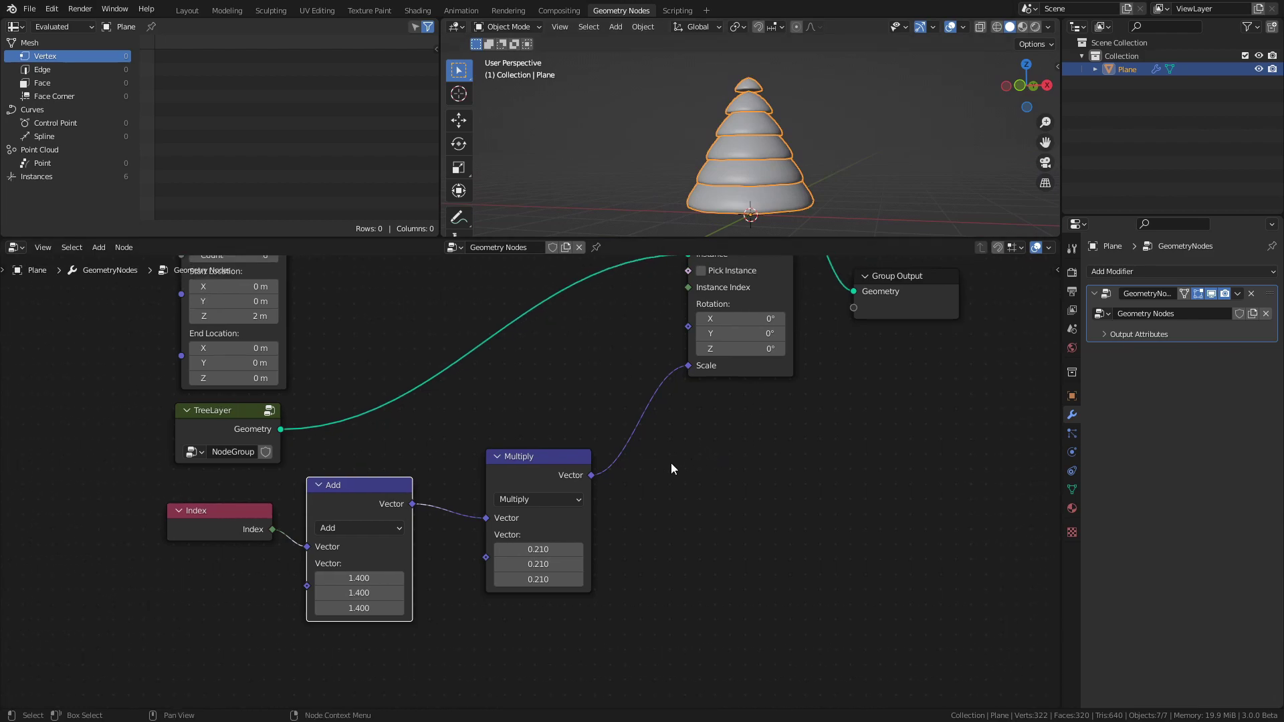
{"action": "key", "text": "ctrl+s"}
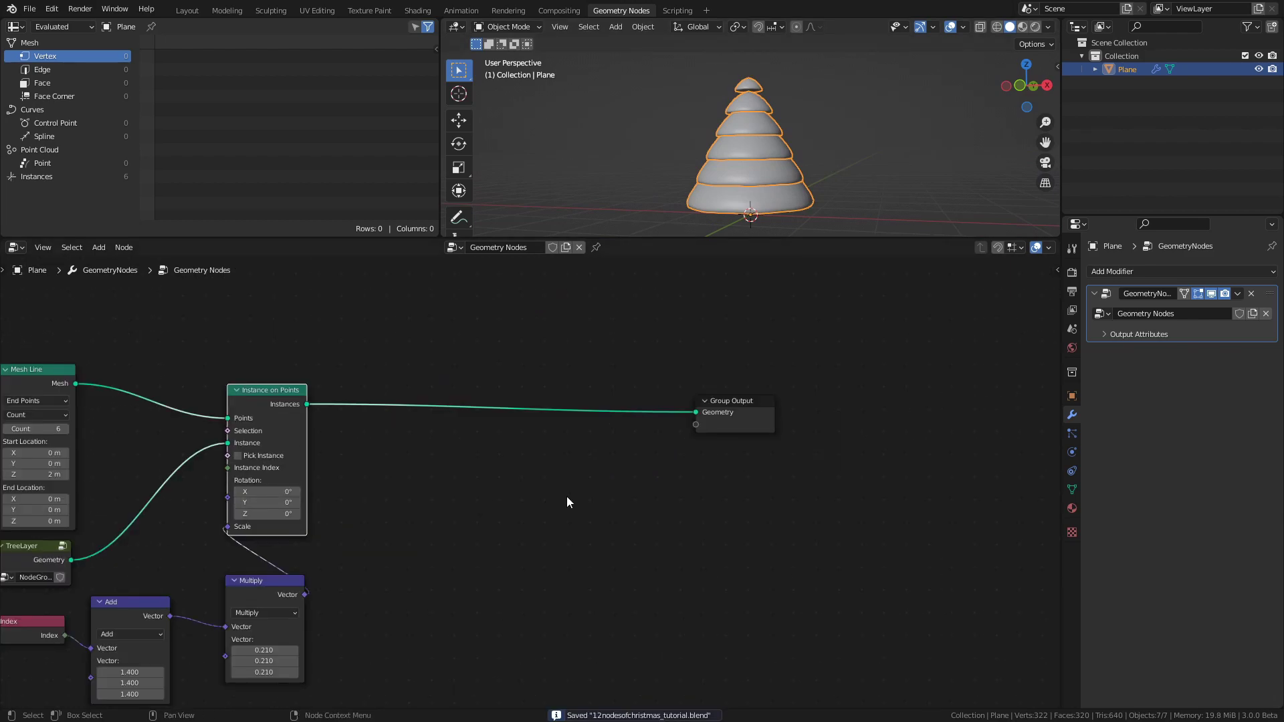
- Insert a Translate Instances node on the link before Group Output
{"action": "key", "text": "shift+a"}
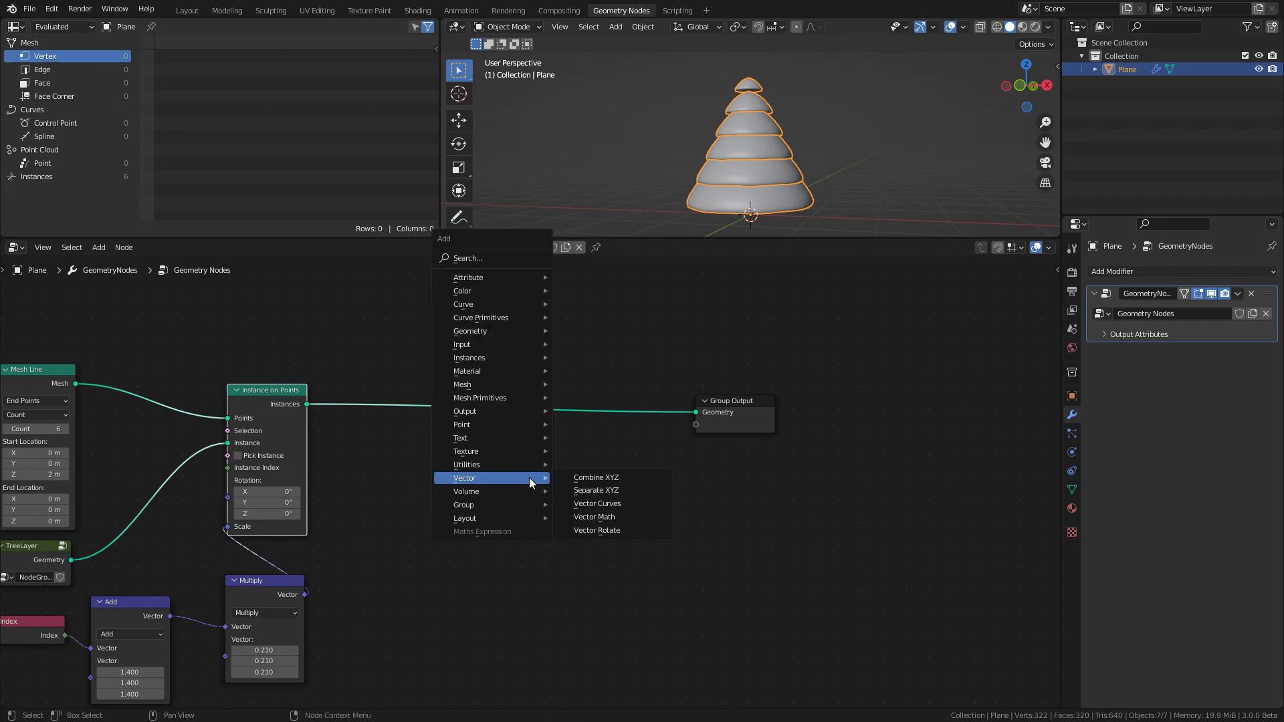
{"action": "mouse_move", "coordinate": [510, 358]}
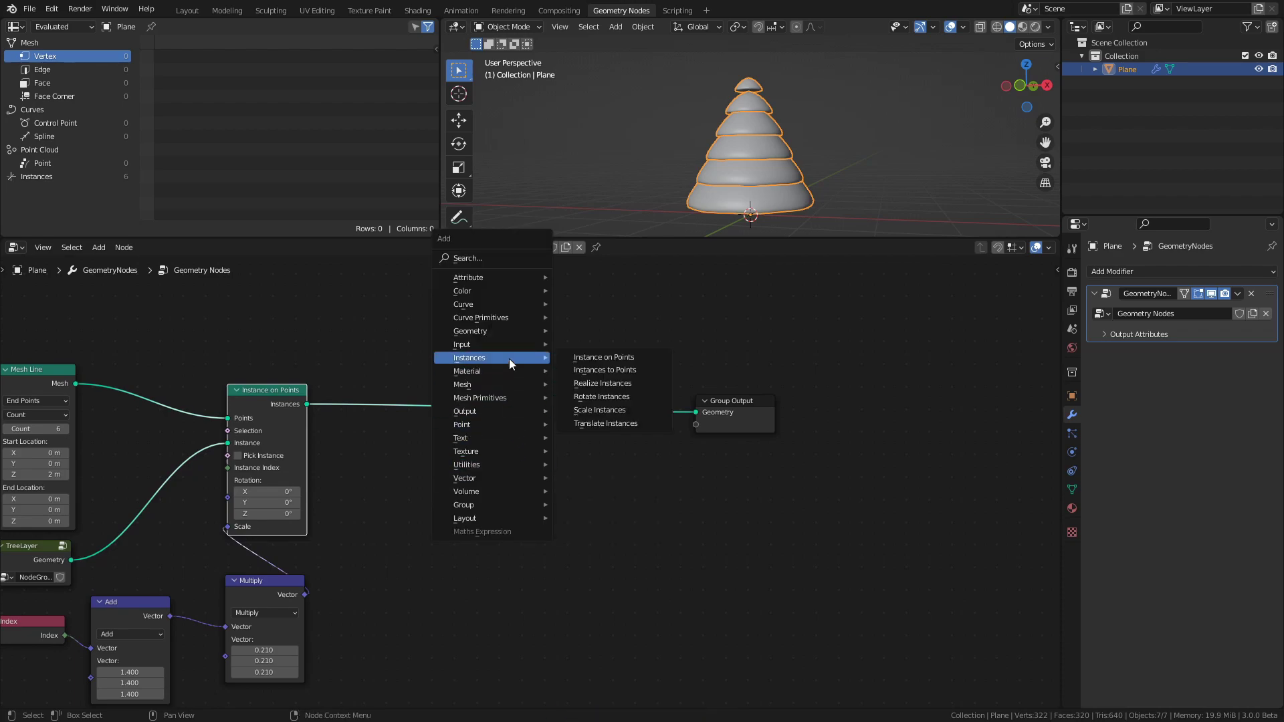
{"action": "left_click", "coordinate": [609, 424]}
{"action": "left_click", "coordinate": [608, 384]}
- Add another Index node and a Math node set to Multiply
{"action": "key", "text": "shift+a"}
{"action": "mouse_move", "coordinate": [489, 450]}
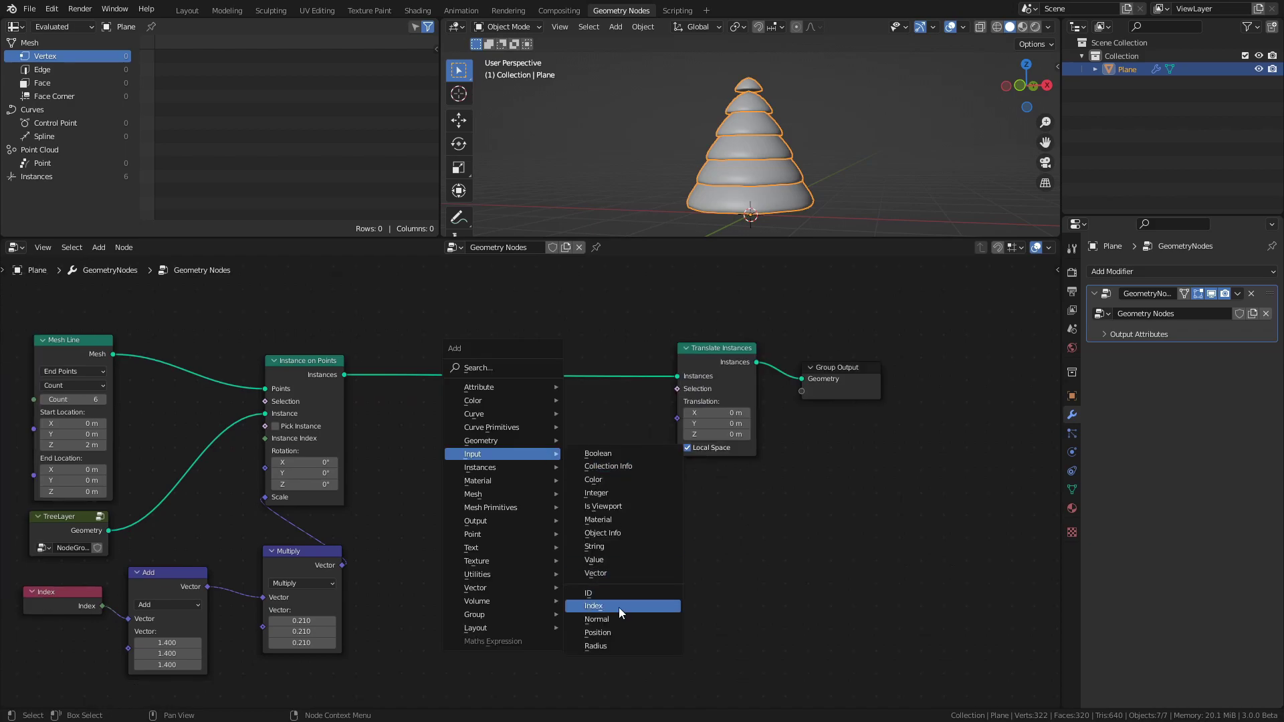
{"action": "left_click", "coordinate": [619, 608]}
{"action": "left_click", "coordinate": [382, 537]}
{"action": "key", "text": "shift+a"}
{"action": "mouse_move", "coordinate": [508, 639]}
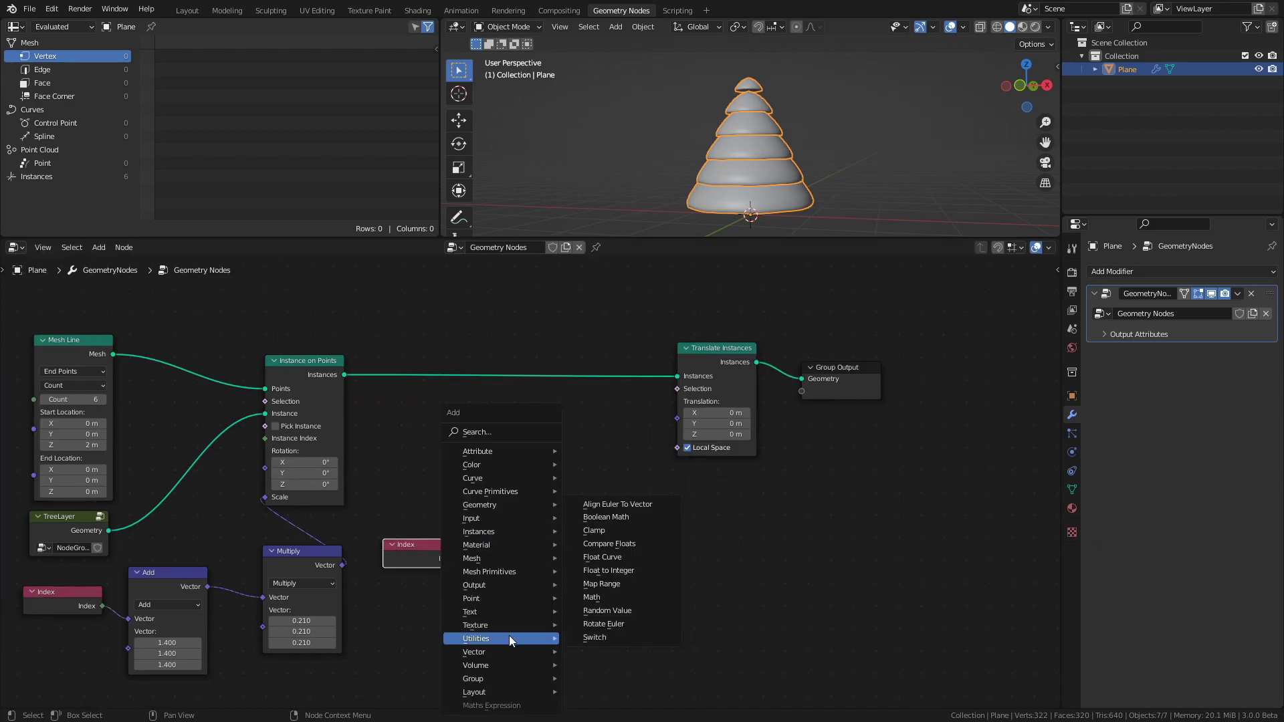
{"action": "left_click", "coordinate": [591, 597]}
{"action": "left_click", "coordinate": [511, 515]}
{"action": "left_click", "coordinate": [535, 541]}
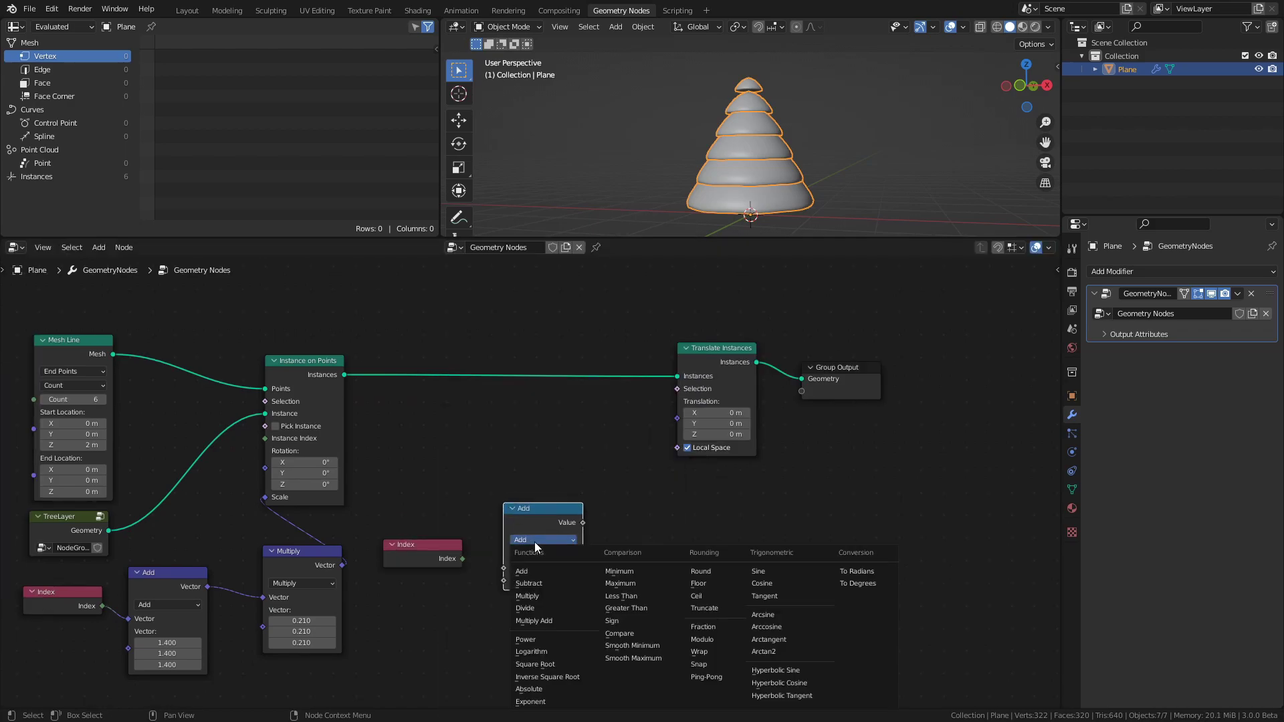
{"action": "left_click", "coordinate": [543, 599]}
{"action": "left_click_drag", "start_coordinate": [555, 514], "coordinate": [538, 524]}
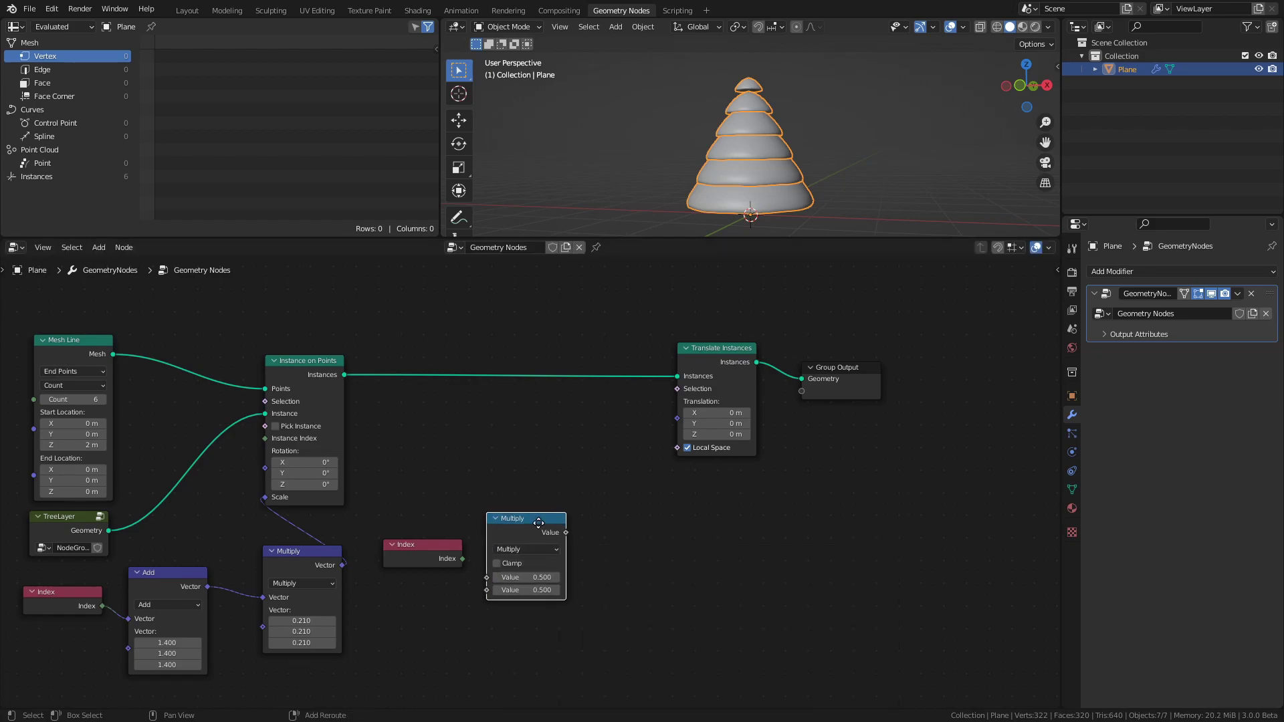
- Duplicate the Math node as an Add node and add a Combine XYZ node
{"action": "key", "text": "shift+d"}
{"action": "left_click", "coordinate": [634, 518]}
{"action": "left_click", "coordinate": [632, 544]}
{"action": "left_click", "coordinate": [628, 577]}
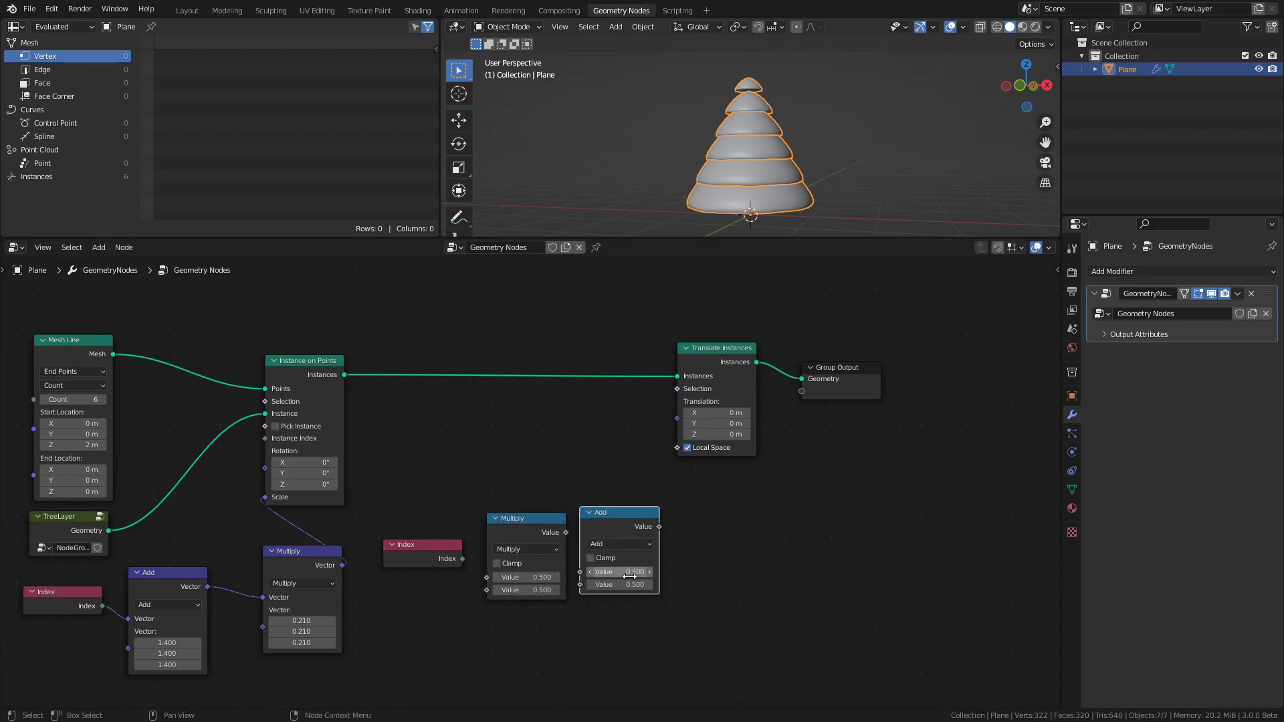
{"action": "key", "text": "shift+a"}
{"action": "mouse_move", "coordinate": [711, 525]}
{"action": "left_click", "coordinate": [806, 526]}
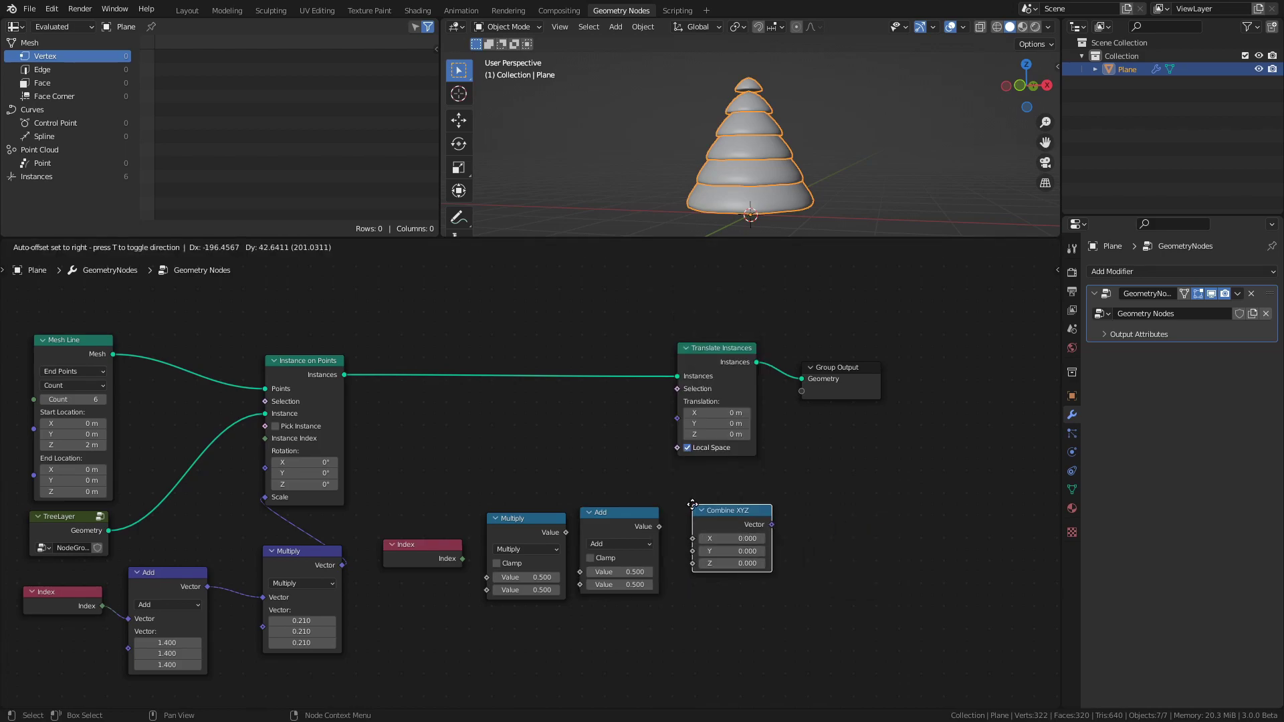
{"action": "left_click", "coordinate": [685, 514]}
- Feed Index into Multiply (factor -0.12), then into Add with value 1
{"action": "left_click_drag", "start_coordinate": [462, 558], "coordinate": [491, 576]}
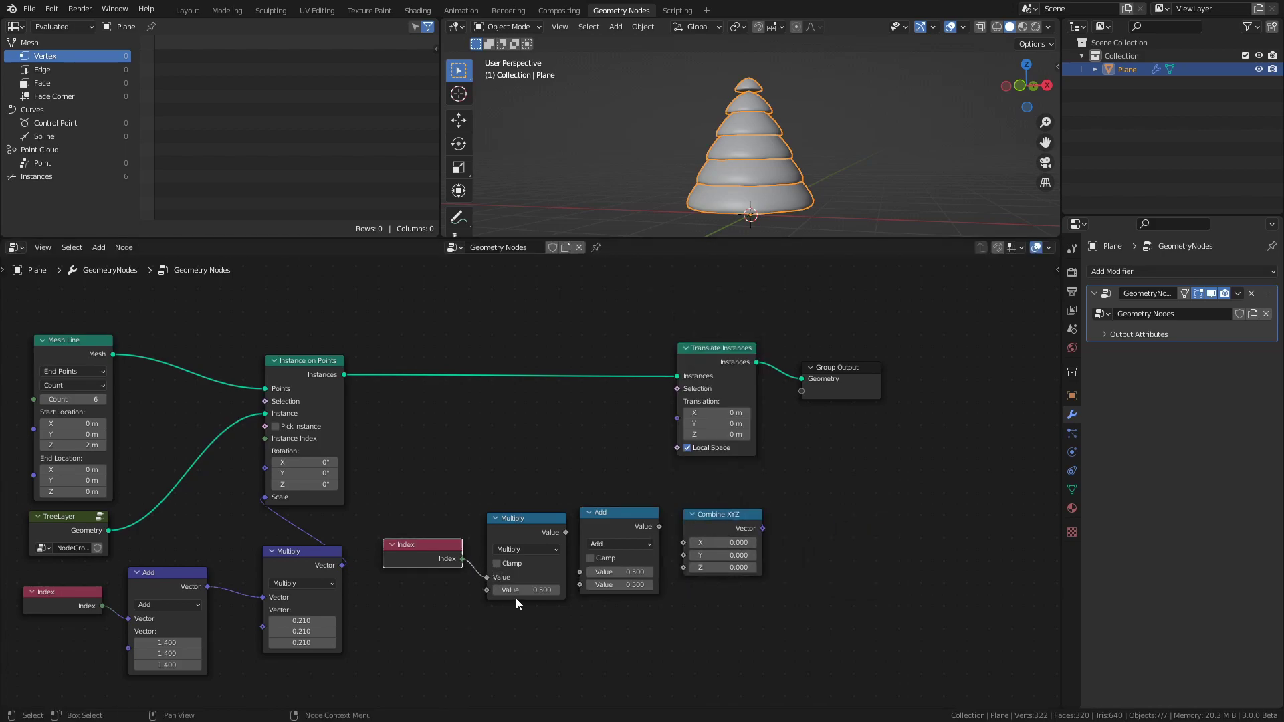
{"action": "left_click", "coordinate": [522, 591]}
{"action": "key", "text": "BackSpace"}
{"action": "left_click_drag", "start_coordinate": [566, 533], "coordinate": [589, 579]}
{"action": "left_click", "coordinate": [591, 585]}
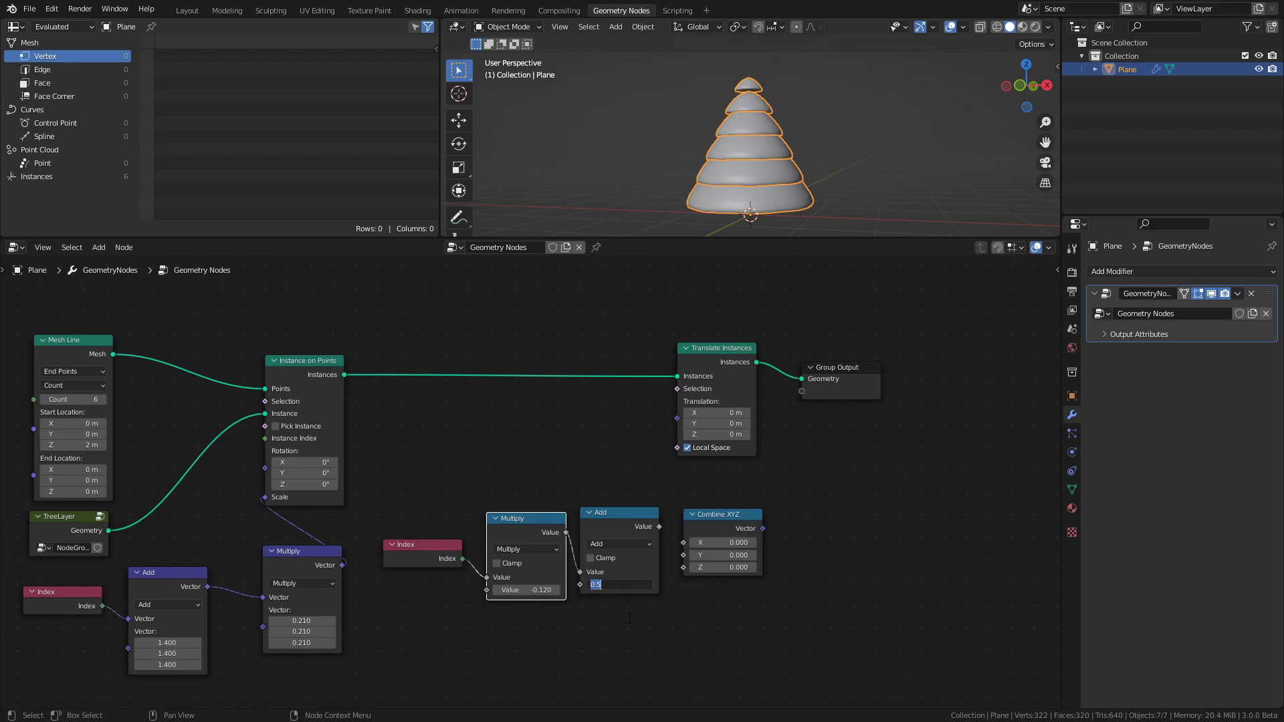
{"action": "type", "text": "1"}
{"action": "key", "text": "Return"}
- Route the sum into Combine XYZ Z and the vector into Translation
{"action": "left_click_drag", "start_coordinate": [660, 526], "coordinate": [688, 568]}
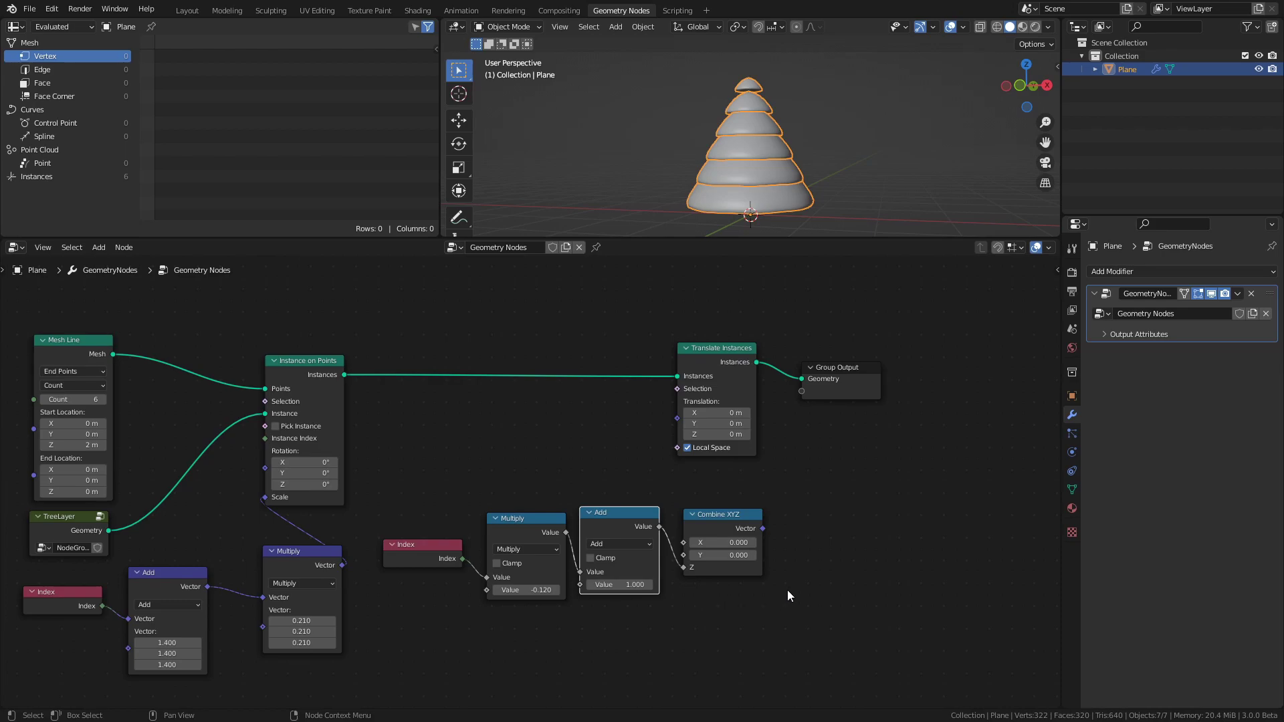
{"action": "left_click_drag", "start_coordinate": [763, 529], "coordinate": [677, 421]}
{"action": "middle_click_drag", "start_coordinate": [734, 127], "coordinate": [768, 124]}
- Save and rearrange the node graph to make room before Group Output
{"action": "key", "text": "ctrl+s"}
{"action": "left_click", "coordinate": [849, 111]}
{"action": "scroll", "coordinate": [769, 104], "scroll_direction": "up", "scroll_amount": 4}
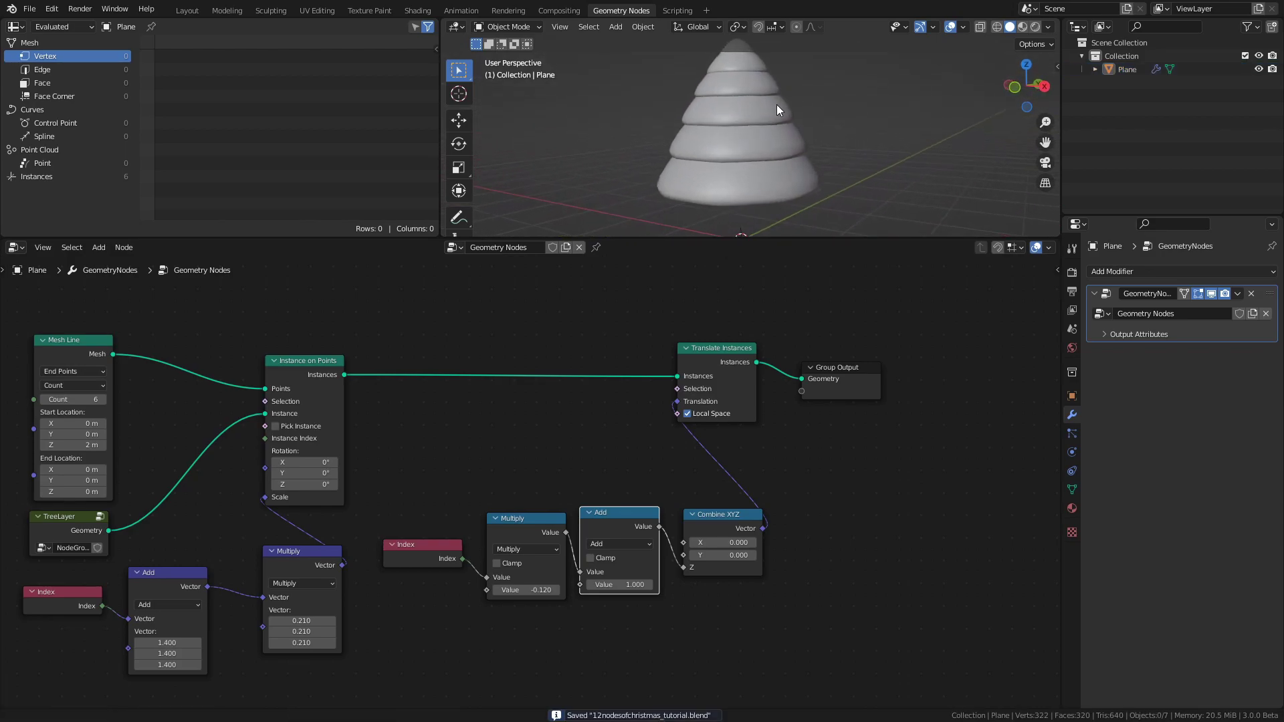
{"action": "middle_click_drag", "start_coordinate": [756, 201], "coordinate": [763, 187]}
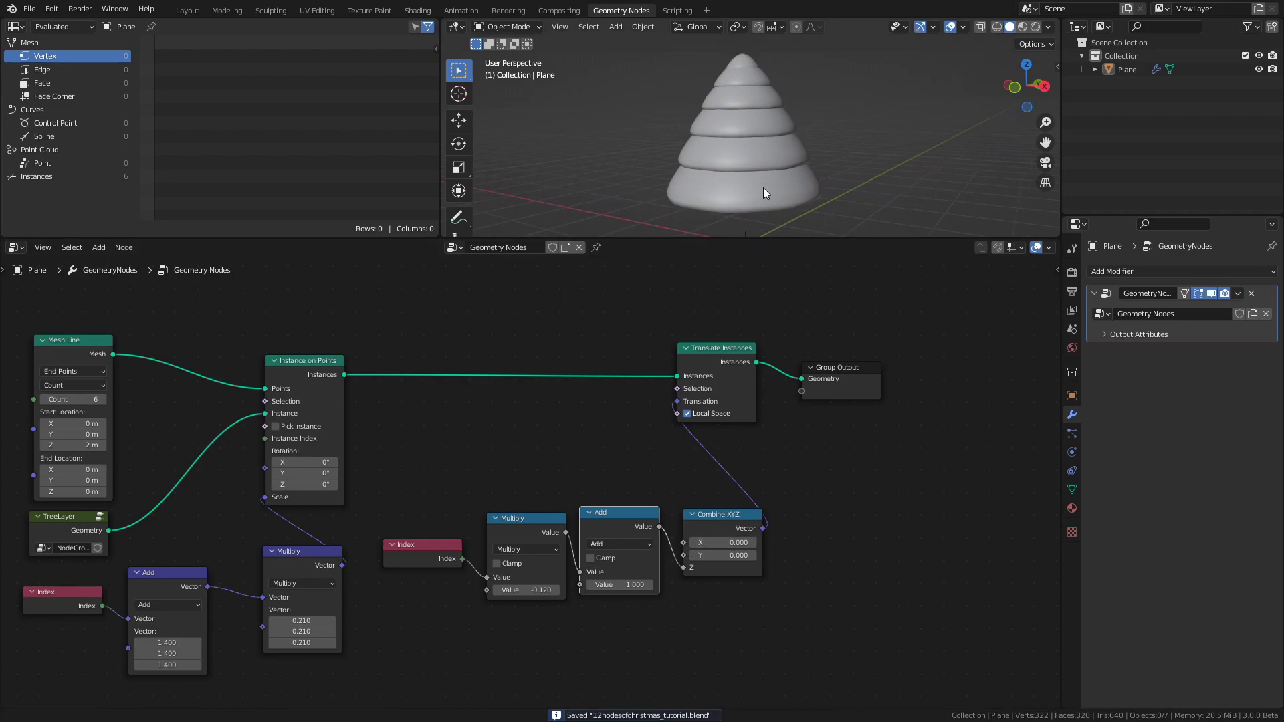
{"action": "middle_click_drag", "start_coordinate": [889, 379], "coordinate": [695, 378]}
{"action": "left_click_drag", "start_coordinate": [696, 379], "coordinate": [844, 373]}
{"action": "middle_click_drag", "start_coordinate": [812, 439], "coordinate": [628, 479]}
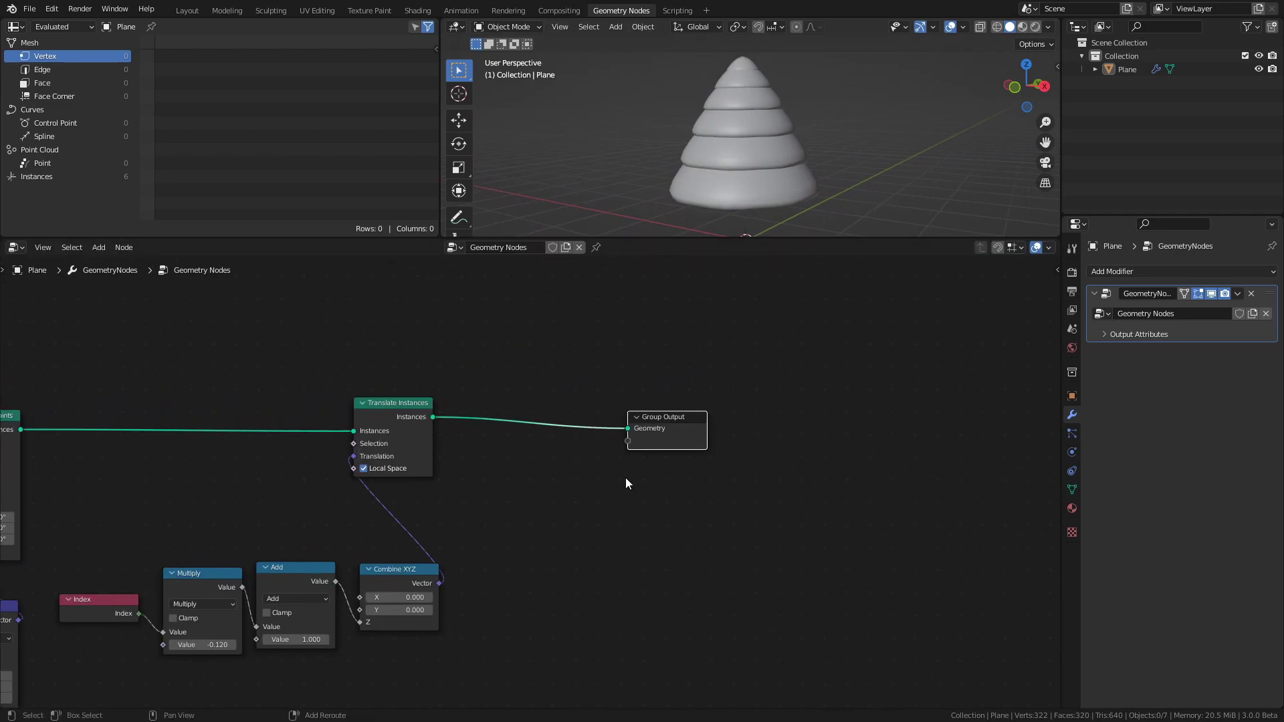
- Add a Transform node and lower the tree to Z -0.68 m in front view
{"action": "key", "text": "shift+a"}
{"action": "left_click", "coordinate": [567, 270]}
{"action": "type", "text": "tra"}
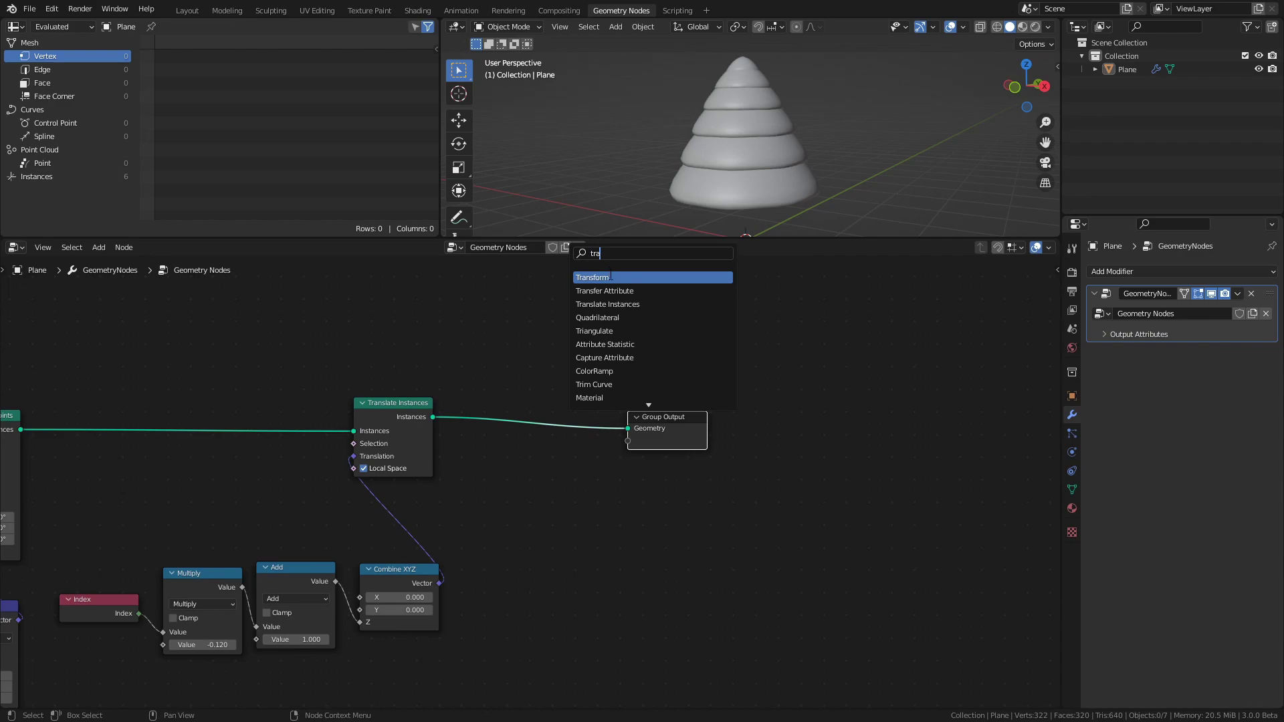
{"action": "key", "text": "Return"}
{"action": "left_click", "coordinate": [557, 418]}
{"action": "left_click_drag", "start_coordinate": [541, 467], "coordinate": [529, 467]}
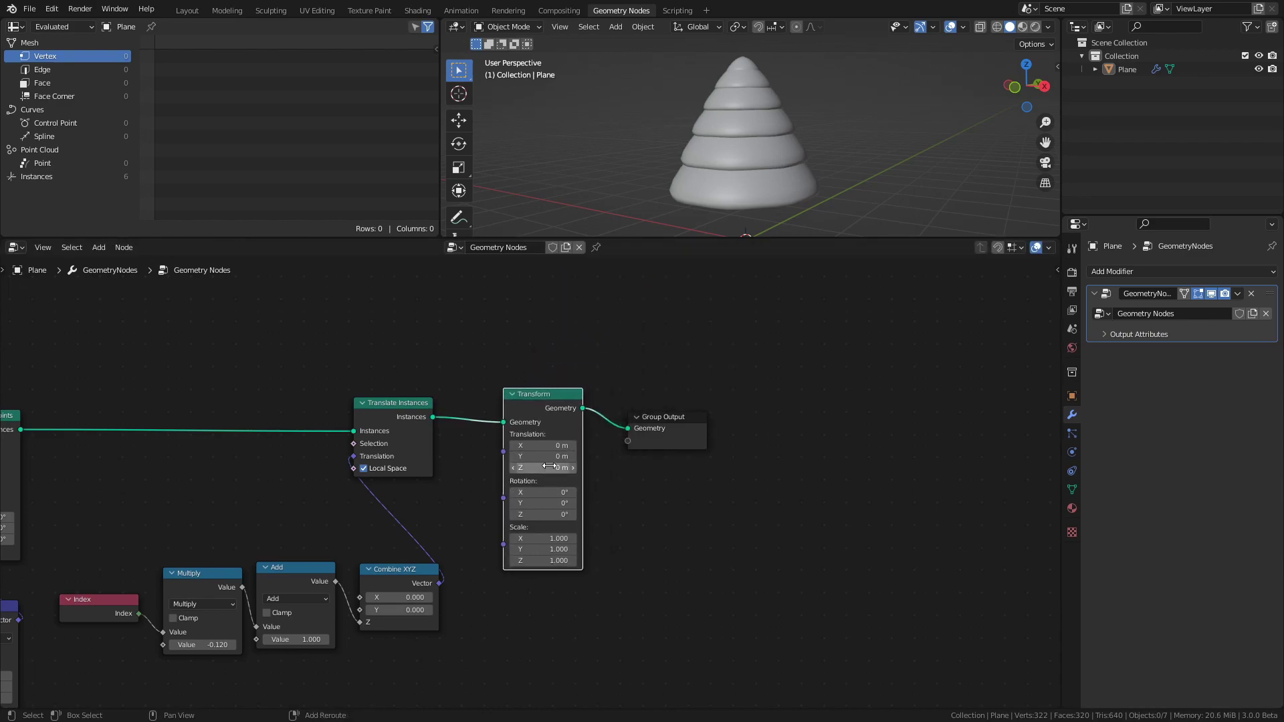
{"action": "middle_click_drag", "start_coordinate": [736, 194], "coordinate": [815, 117]}
{"action": "key", "text": "KP_1"}
{"action": "left_click_drag", "start_coordinate": [543, 467], "coordinate": [513, 468]}
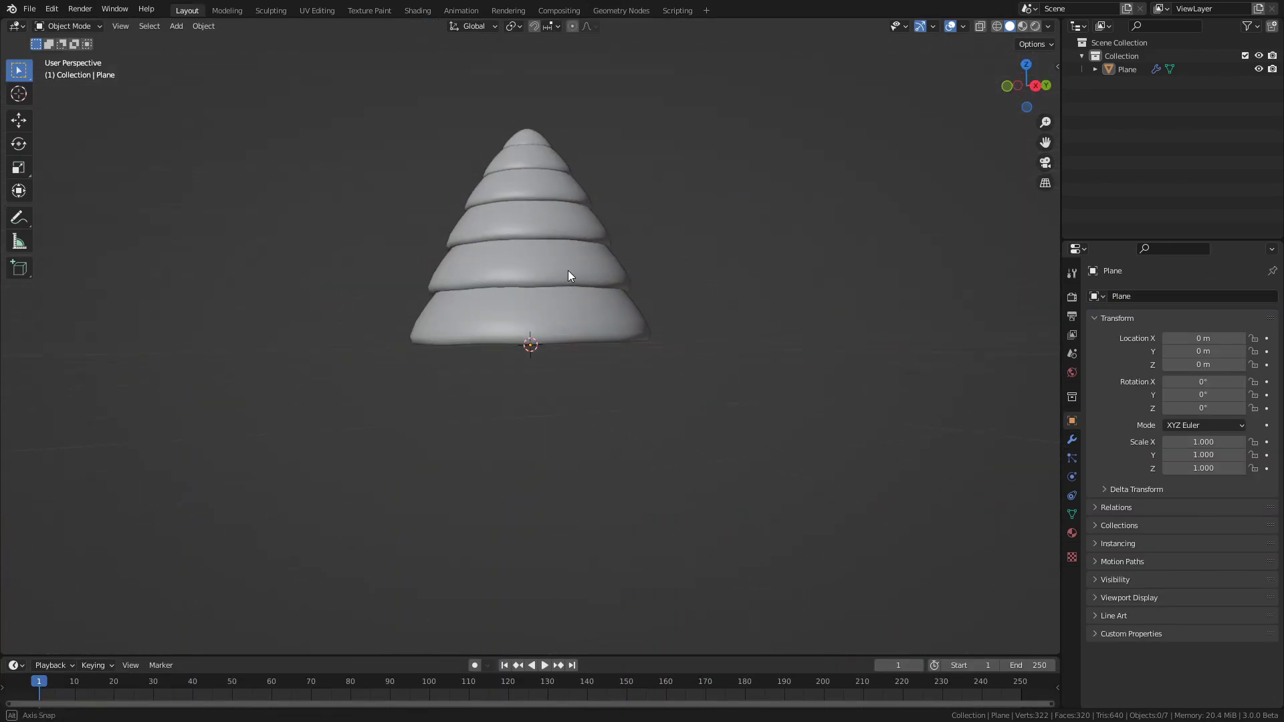
- Save 12nodesofchristmas_tutorial.blend with the finished tree in the Layout workspace
{"action": "key", "text": "ctrl+s"}
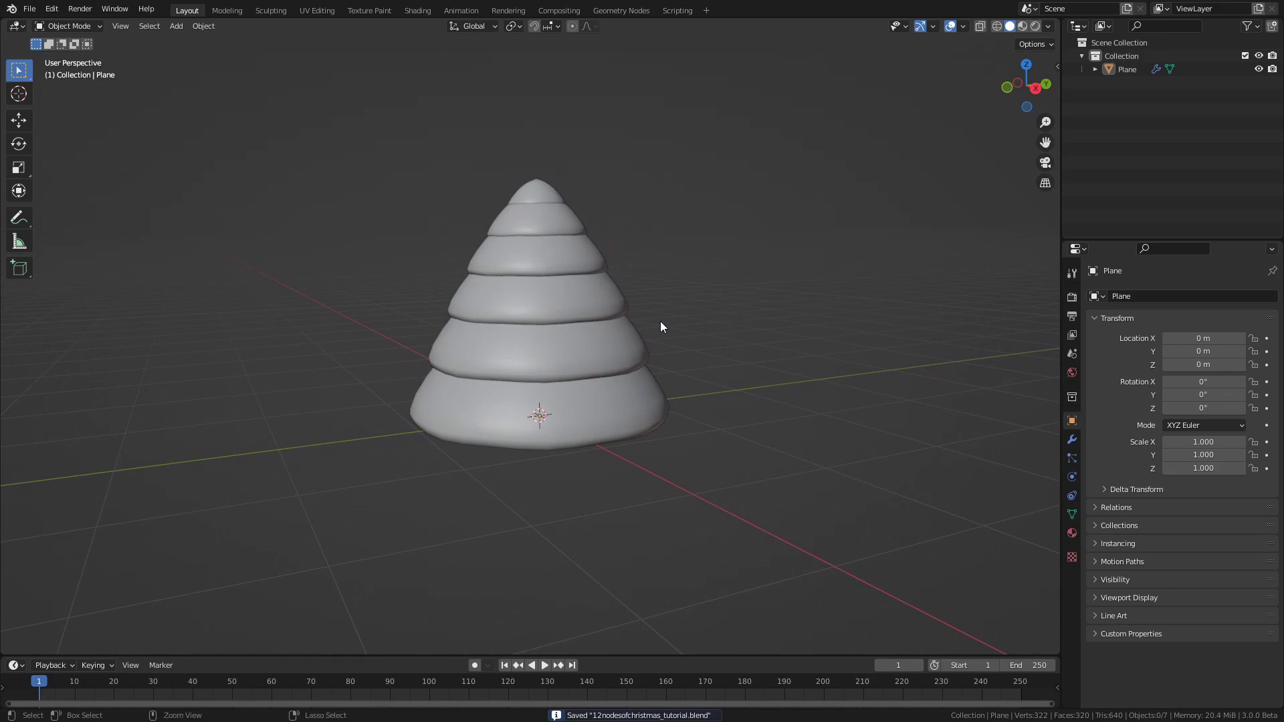